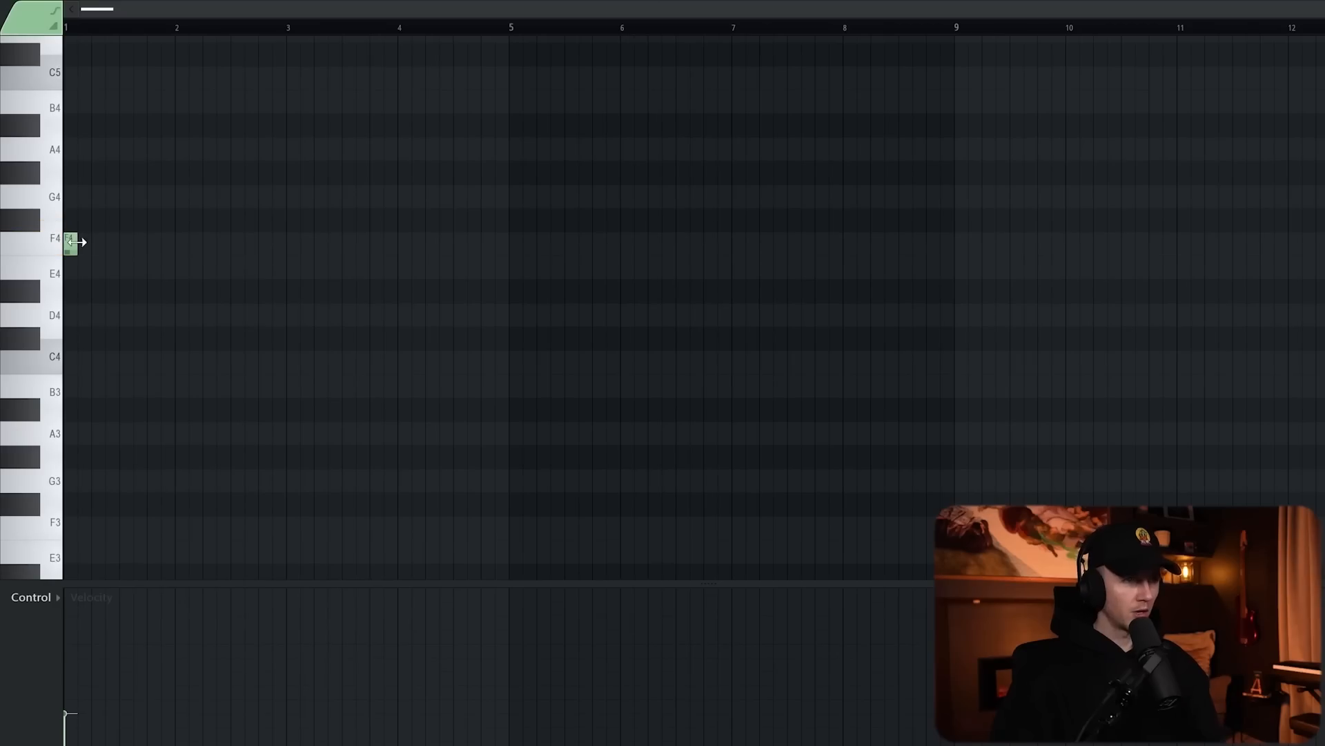
# - Arm the Arcade #2 mixer track and render its part to an audio clip in the playlist
pyautogui.press('space')
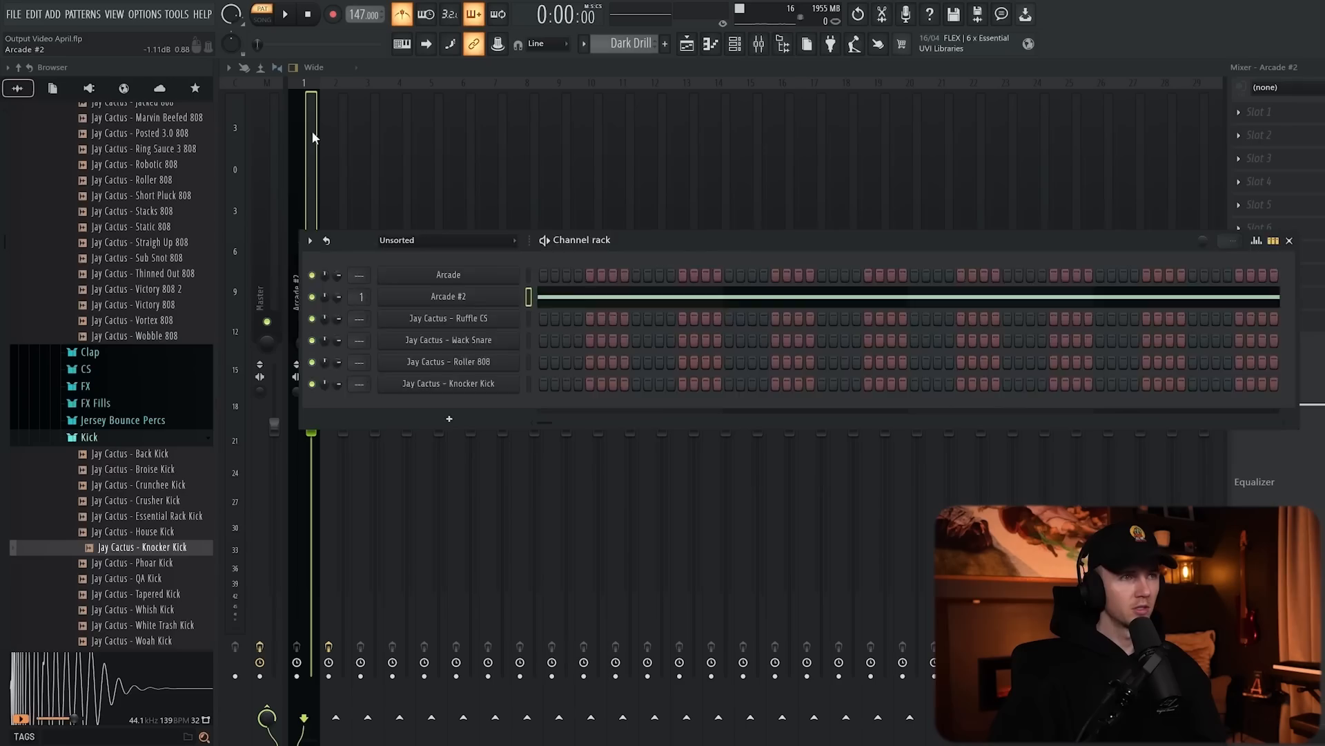
pyautogui.click(92, 36)
pyautogui.click(297, 677)
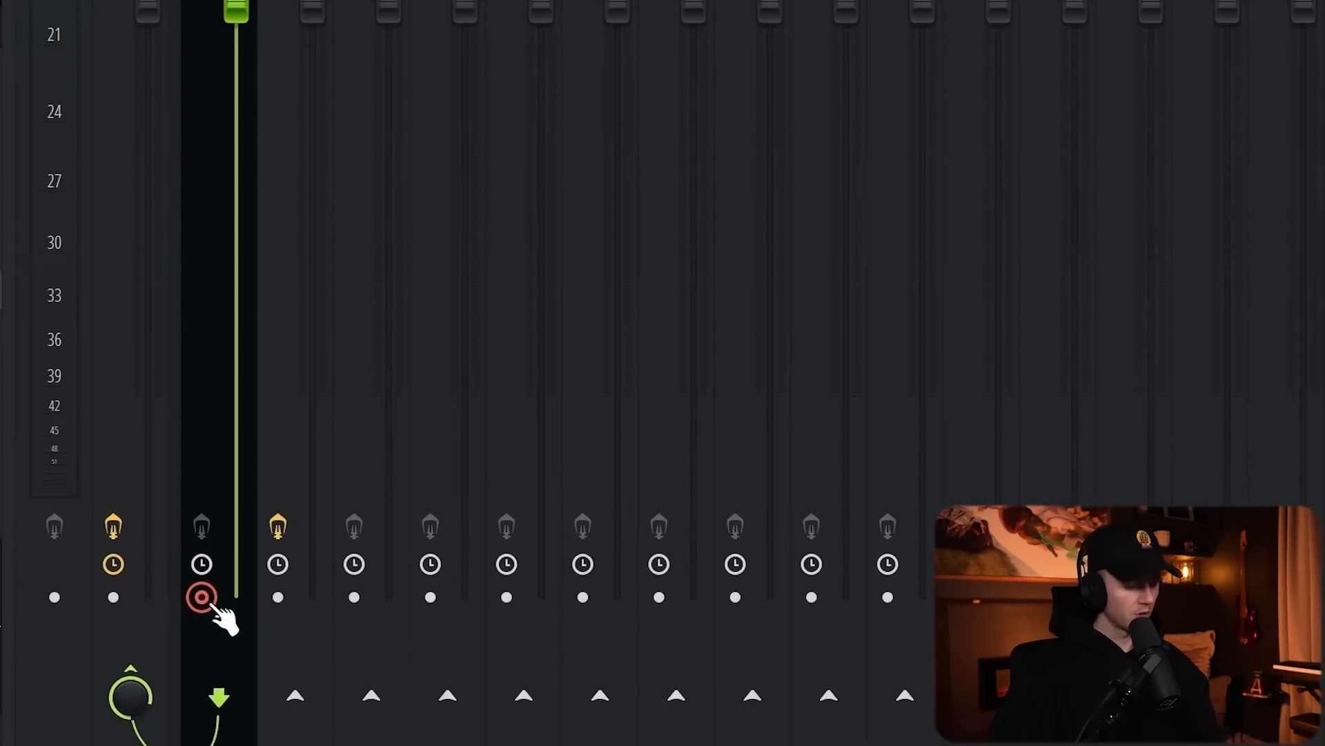
pyautogui.hotkey('alt', 'r')
pyautogui.click(749, 620)
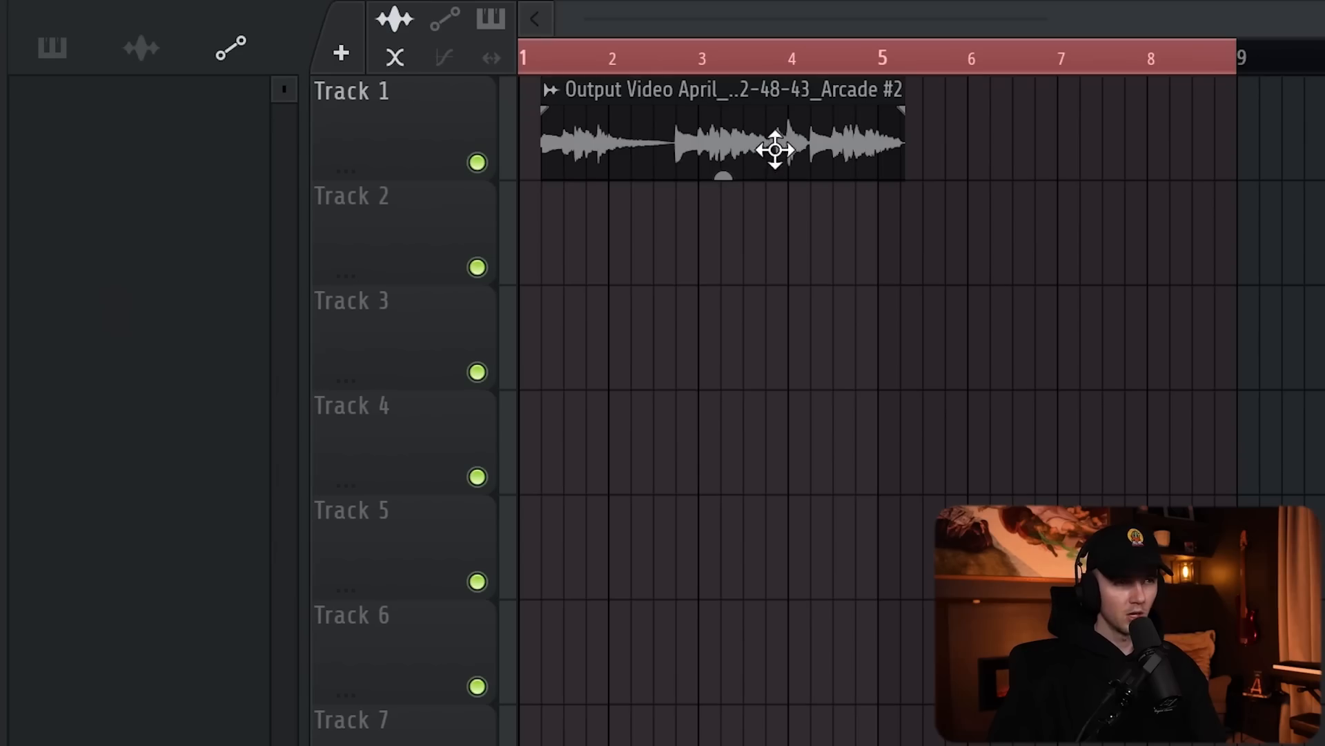
# - Align the rendered clip's first phrase with bar 1 and its second phrase with bar 3 on Track 1, and play it
pyautogui.moveTo(775, 148); pyautogui.dragTo(671, 126)
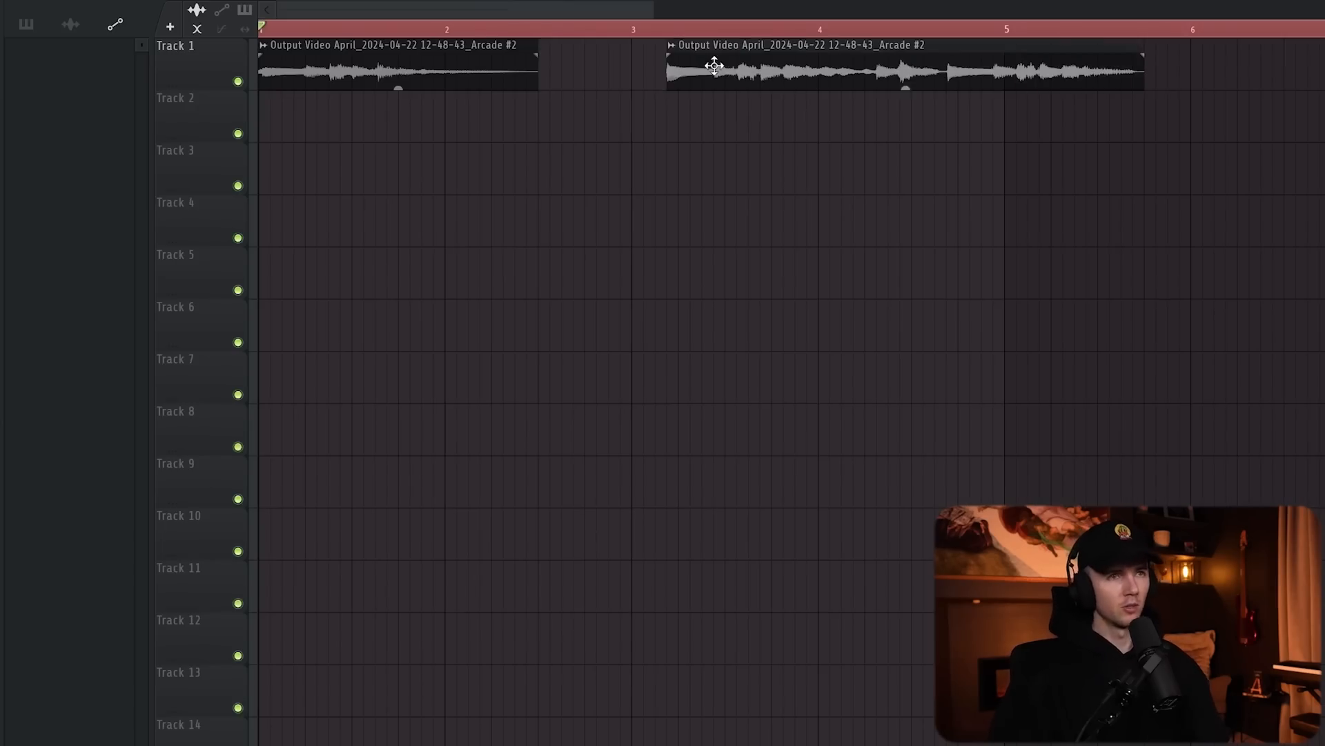
pyautogui.moveTo(714, 66); pyautogui.dragTo(679, 67)
pyautogui.press('space')
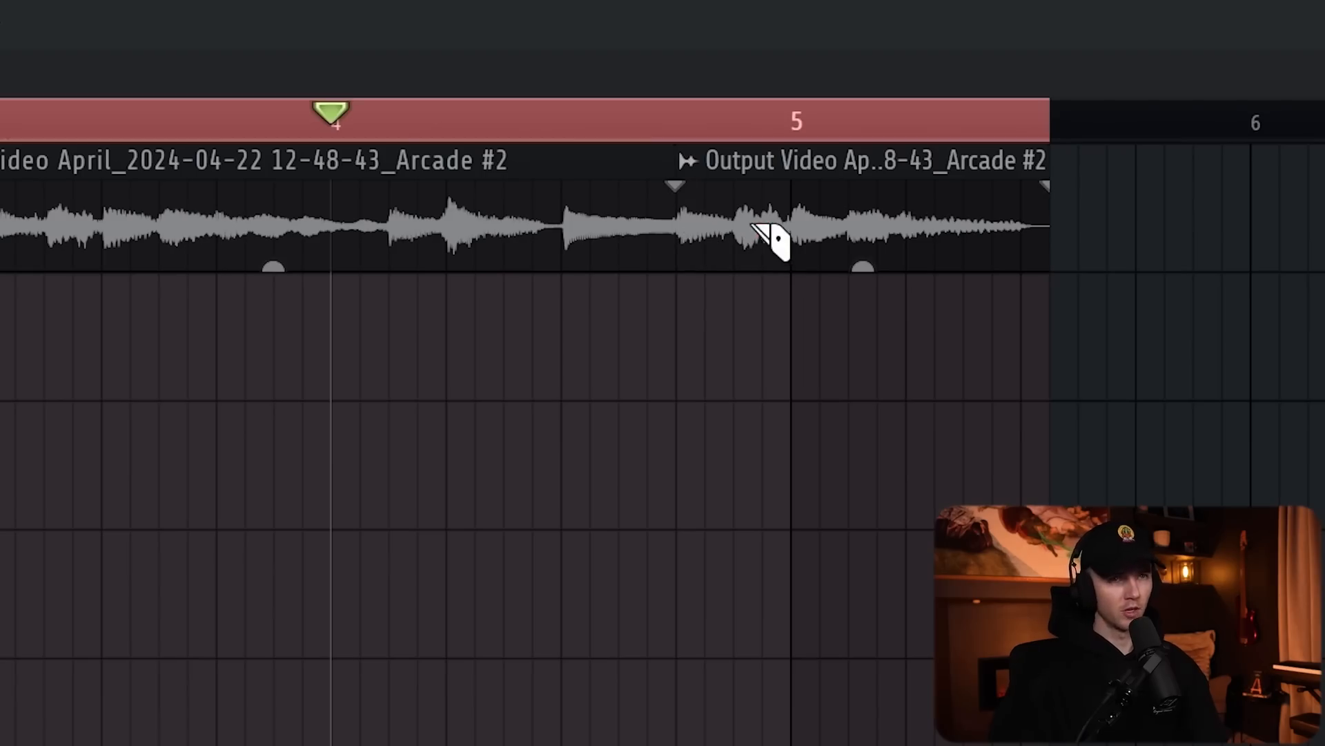
# - Chop the end of the second phrase into short repeats ending at bar 5, and fill the gap before bar 3 with slices
pyautogui.rightClick(753, 225)
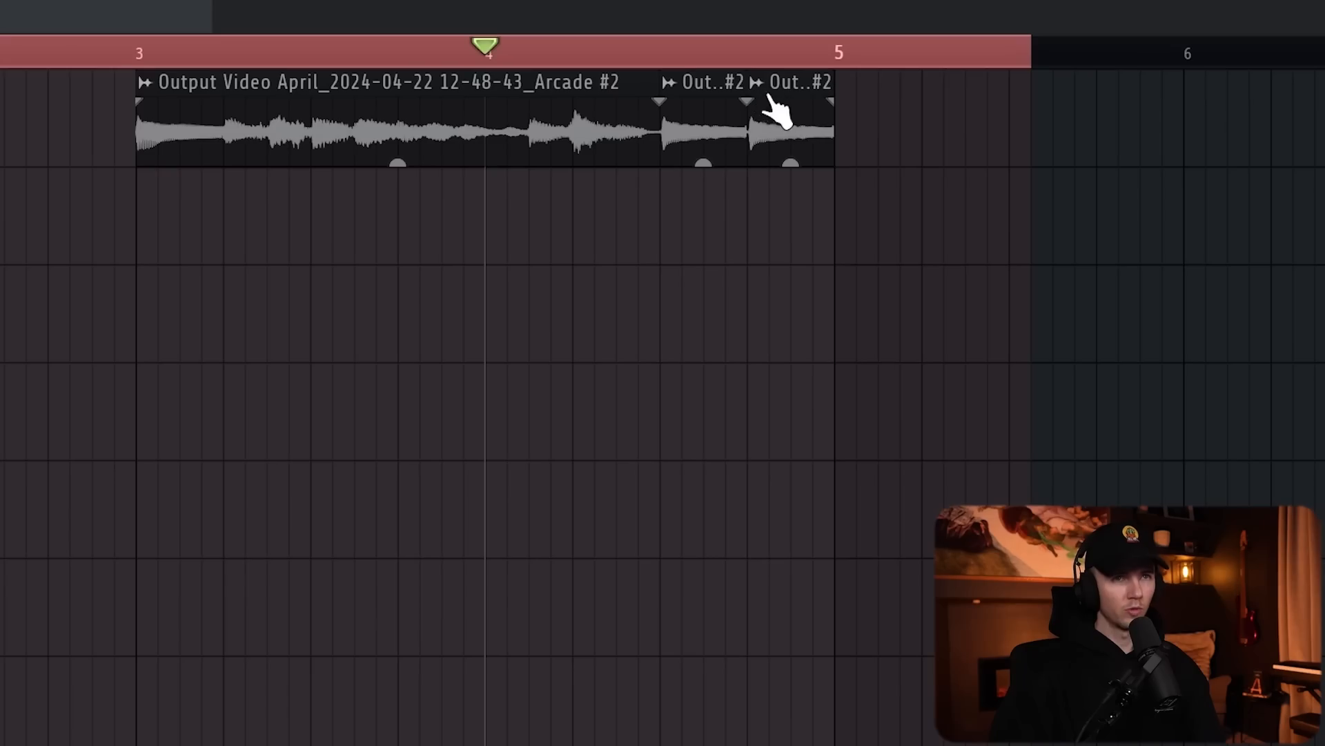
pyautogui.rightClick(965, 52)
pyautogui.click(760, 350)
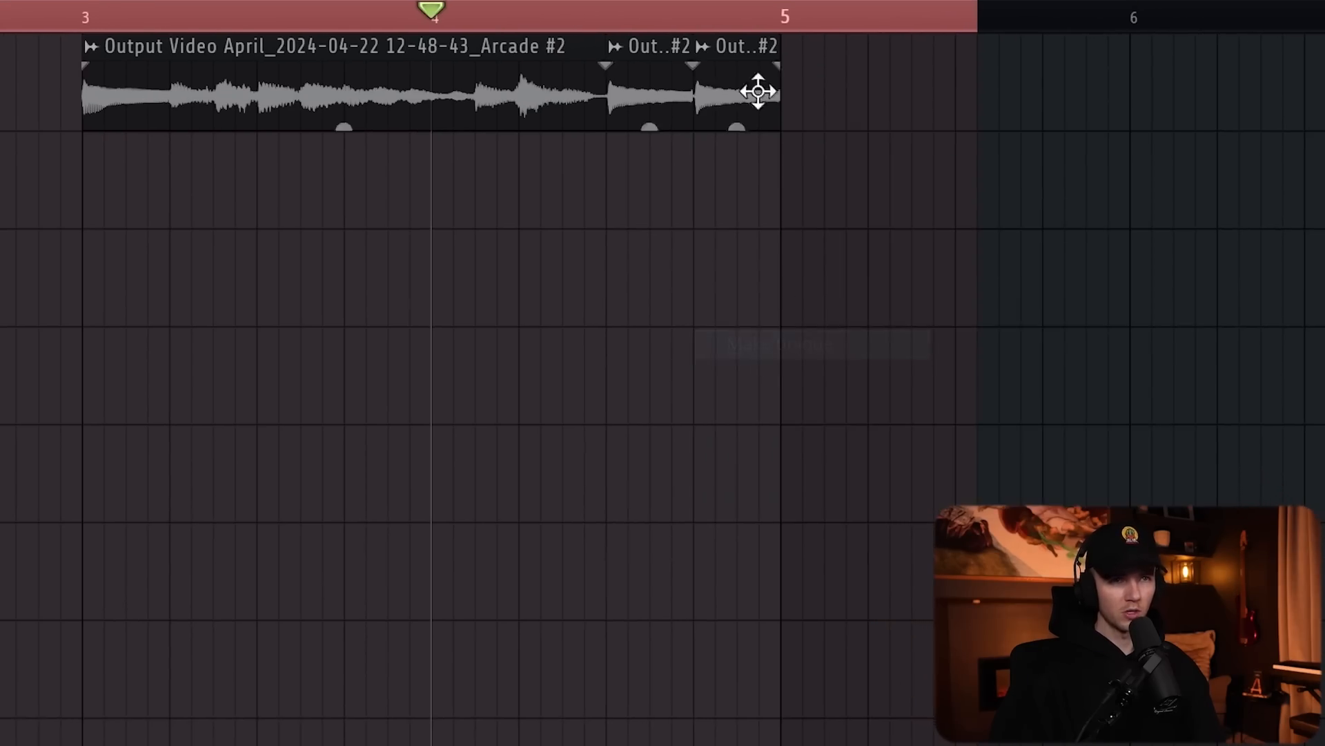
pyautogui.click(822, 265)
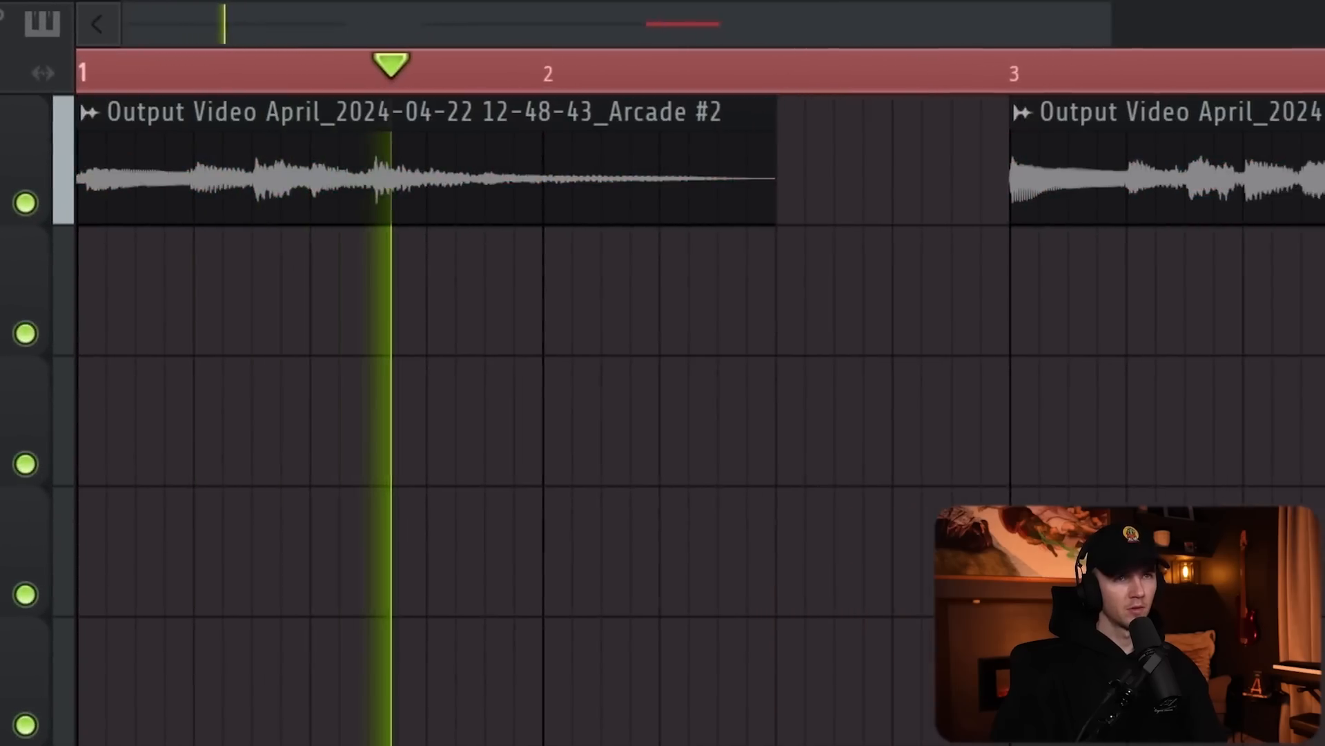
pyautogui.moveTo(1324, 202); pyautogui.dragTo(834, 195)
pyautogui.rightClick(931, 450)
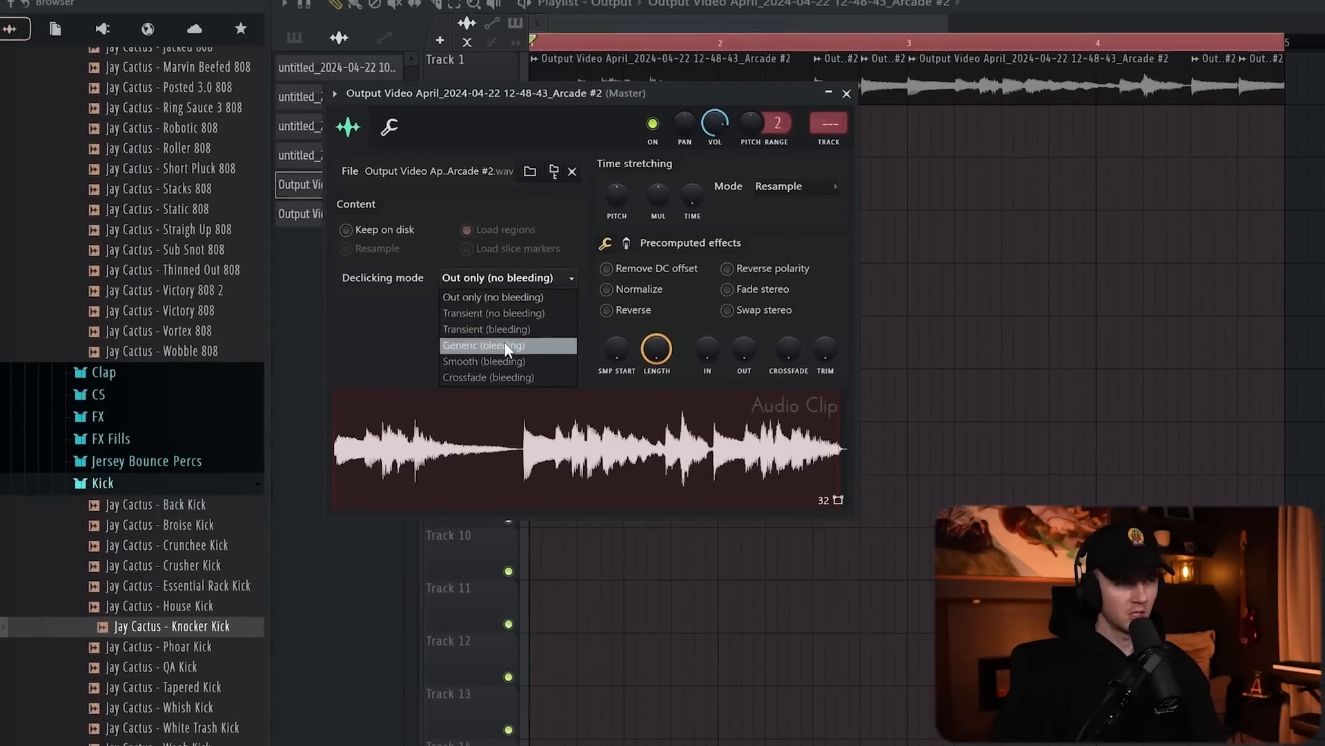
# - Set the Arcade #2 audio clip's declicking mode to Generic (bleeding) and close its channel settings
pyautogui.click(488, 348)
pyautogui.click(847, 99)
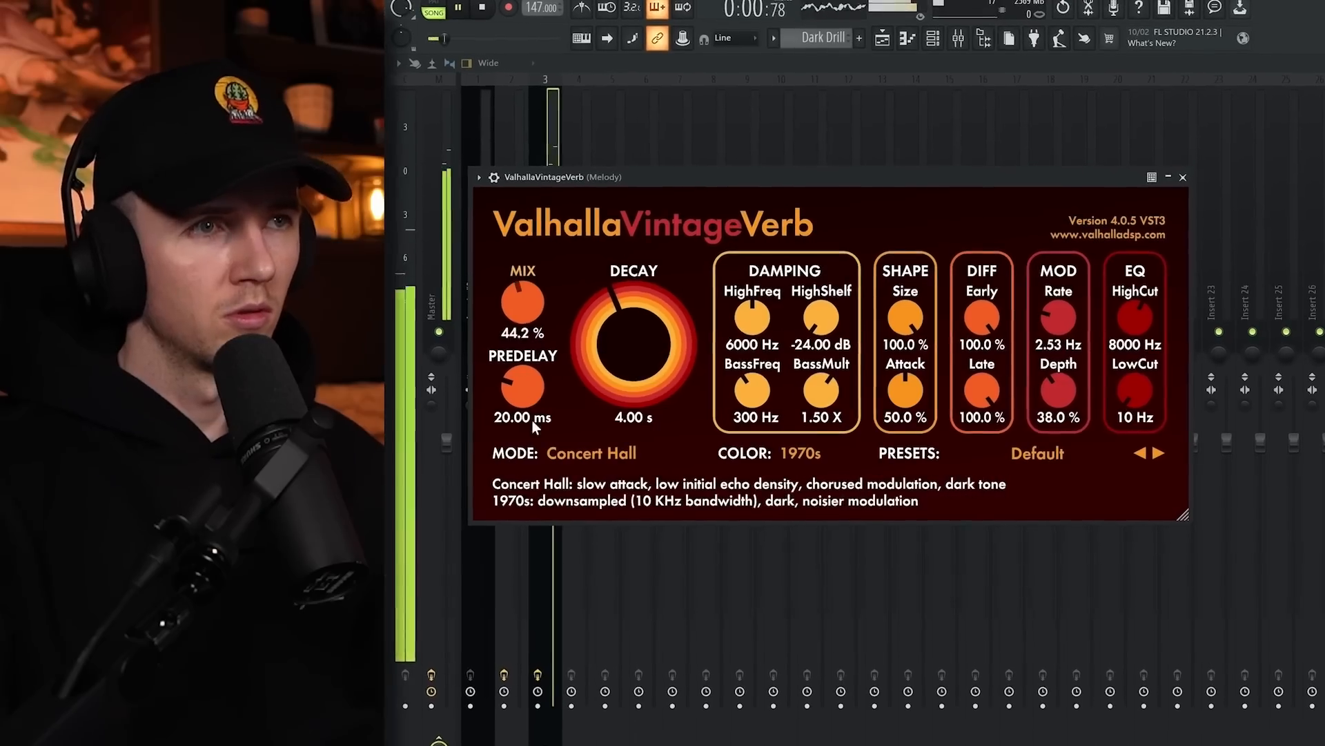
# - Lower the mix and decay of the ValhallaVintageVerb reverb on the Melody mixer track
pyautogui.moveTo(522, 296); pyautogui.dragTo(509, 307)
pyautogui.moveTo(618, 338); pyautogui.dragTo(612, 373)
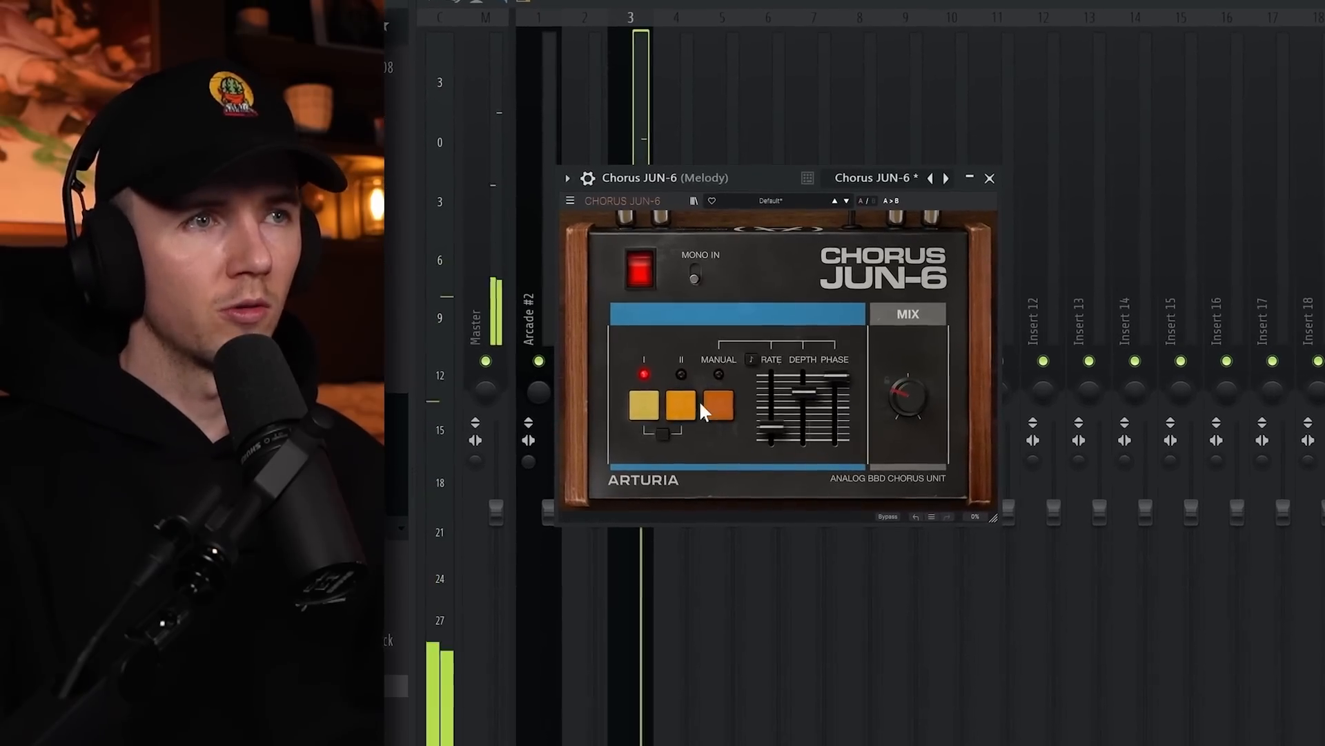
# - Raise the Chorus JUN-6 mix and lower the Fruity delay 2 feedback volume on the Melody track, with the song playing
pyautogui.moveTo(913, 400); pyautogui.dragTo(913, 387)
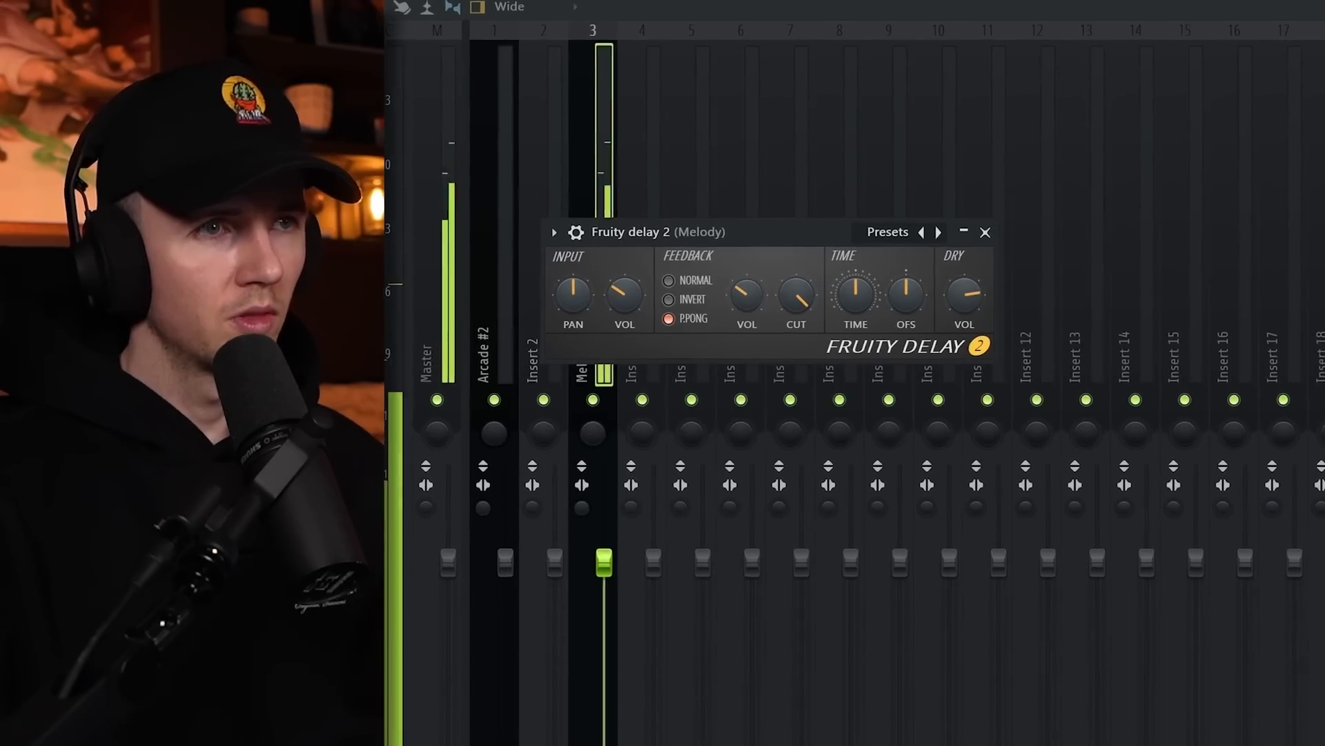
pyautogui.moveTo(744, 294); pyautogui.dragTo(745, 311)
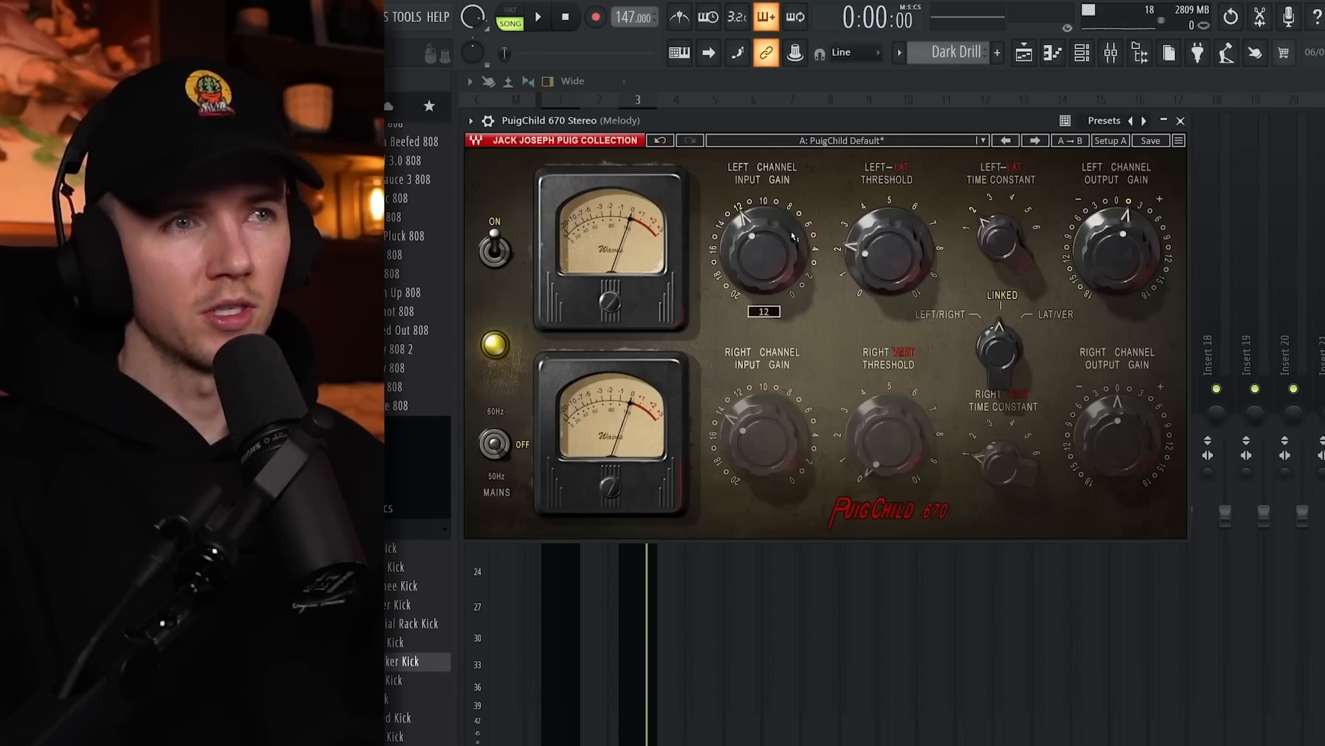
pyautogui.press('space')
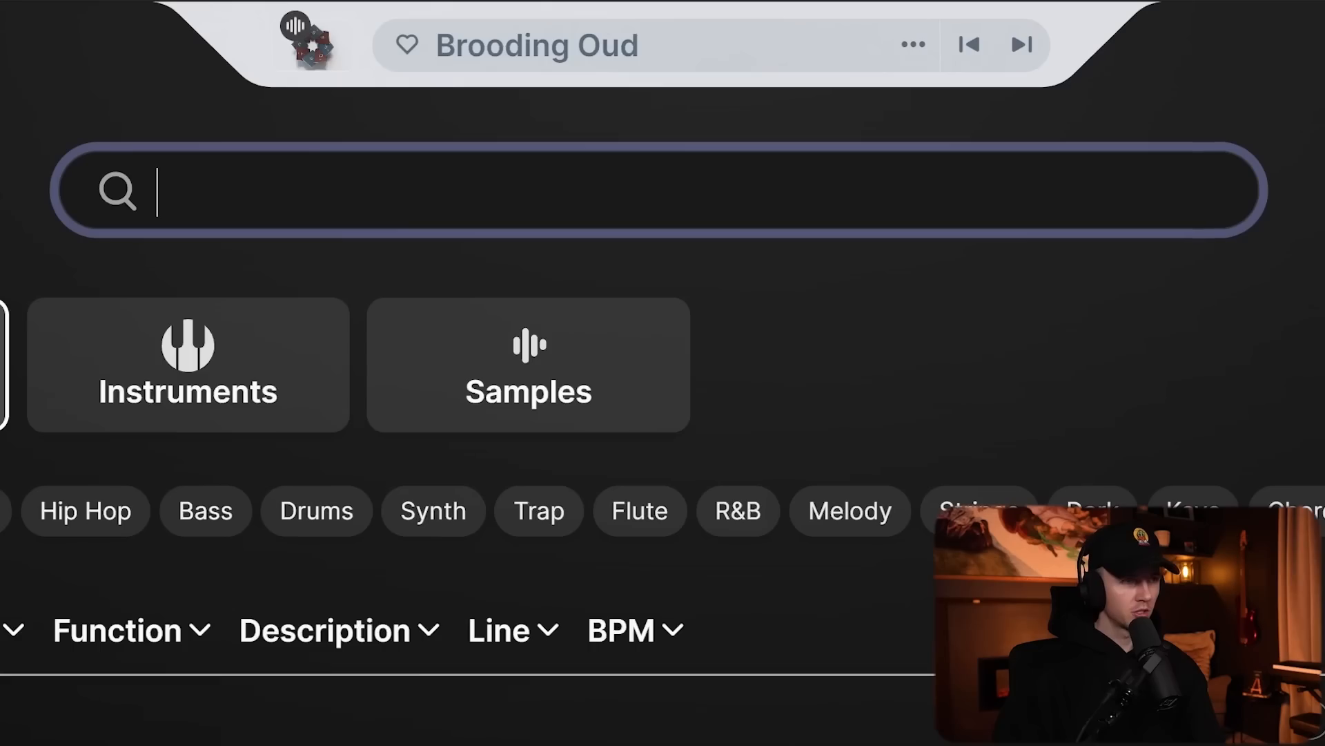
# - Search Arcade for "texture" samplers and download the Overlord sampler
pyautogui.write('xture')
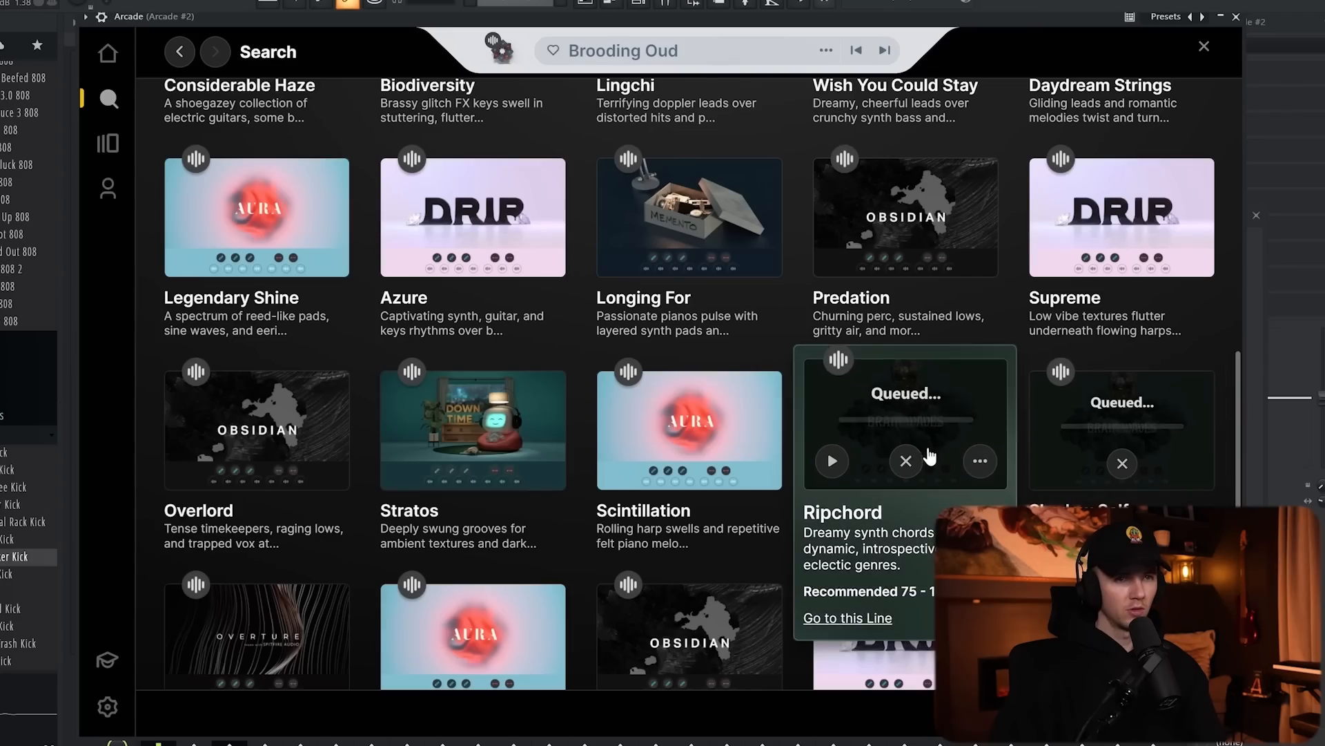
pyautogui.scroll(3, 929, 455)
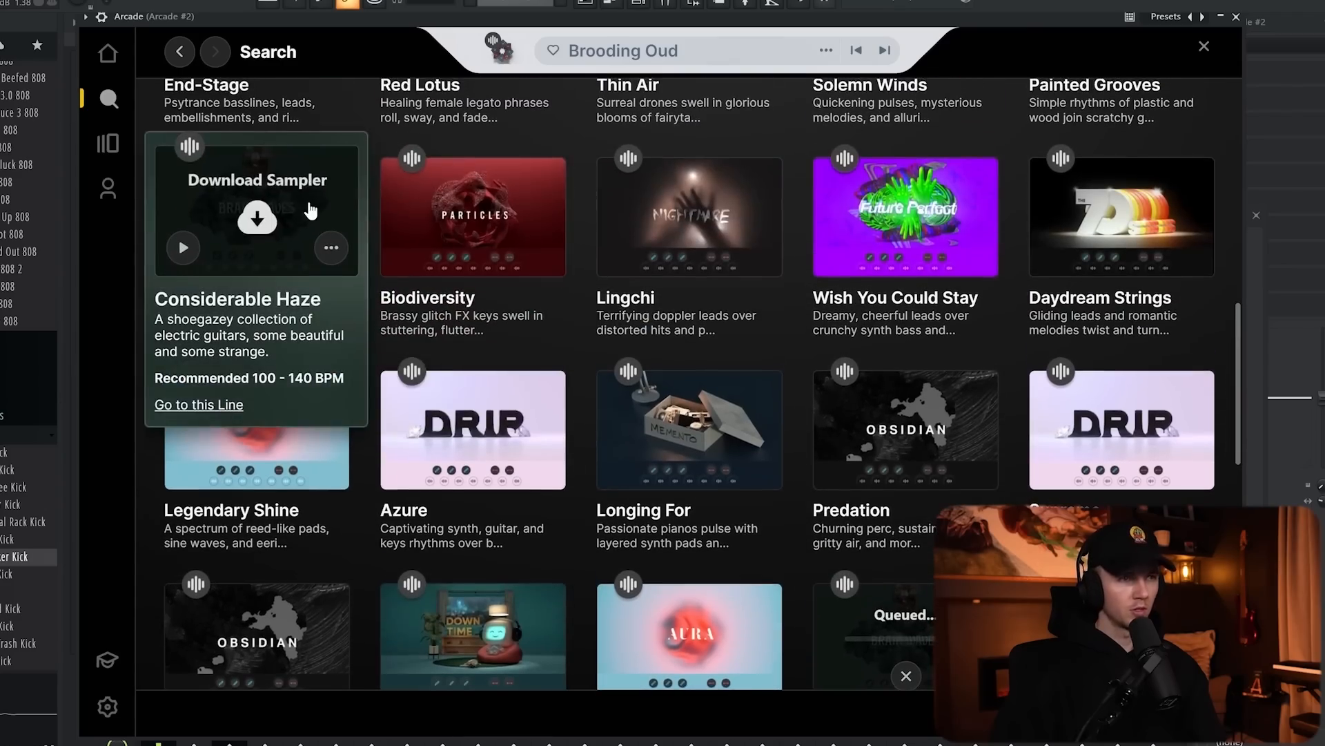
pyautogui.scroll(-3, 259, 321)
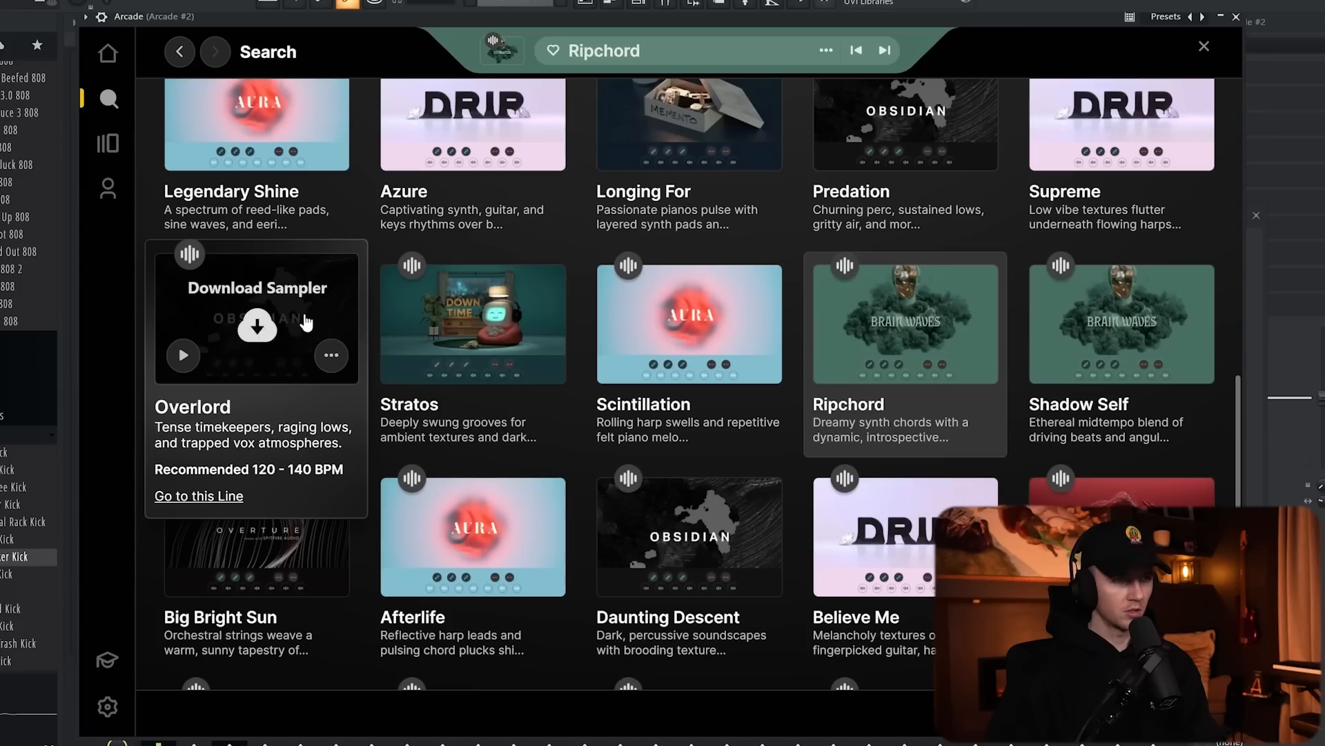
pyautogui.click(255, 321)
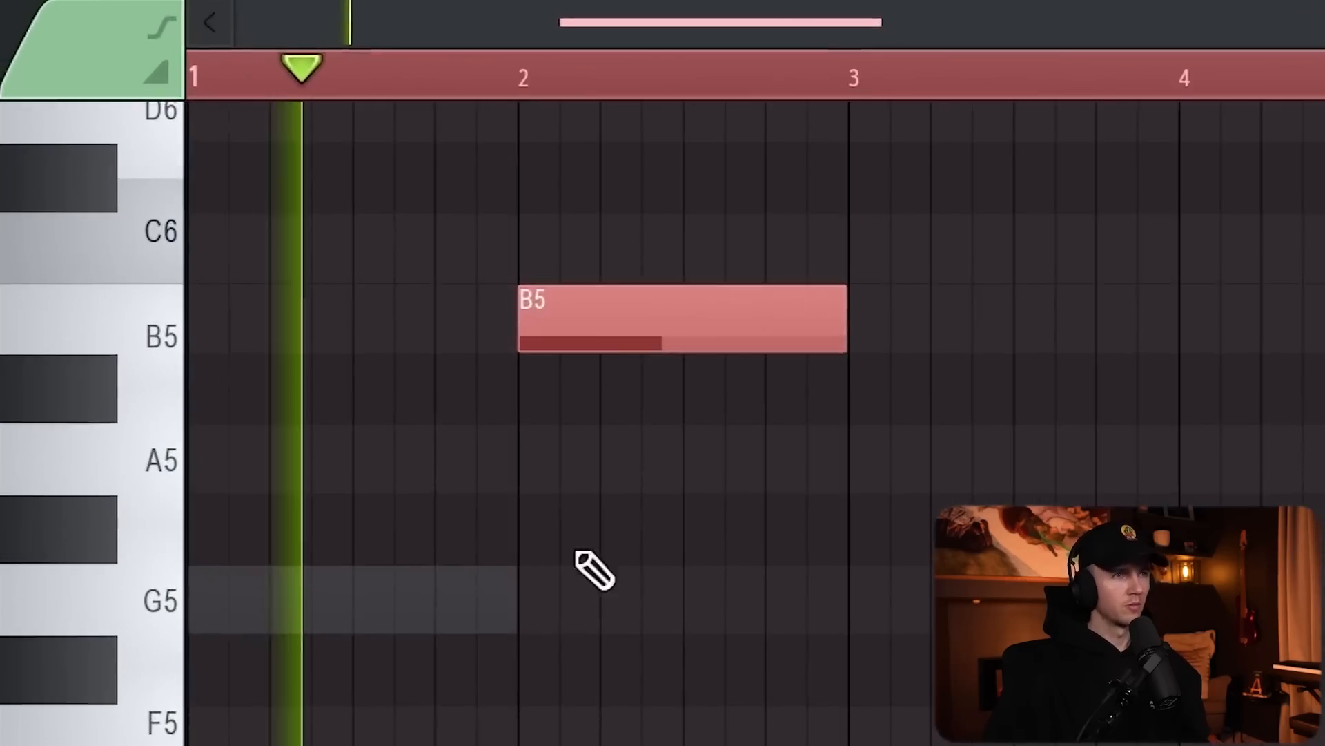
# - Deselect the B5 note in bar 2 and look through the samplers of Arcade's Passport line
pyautogui.hotkey('ctrl', 'd')
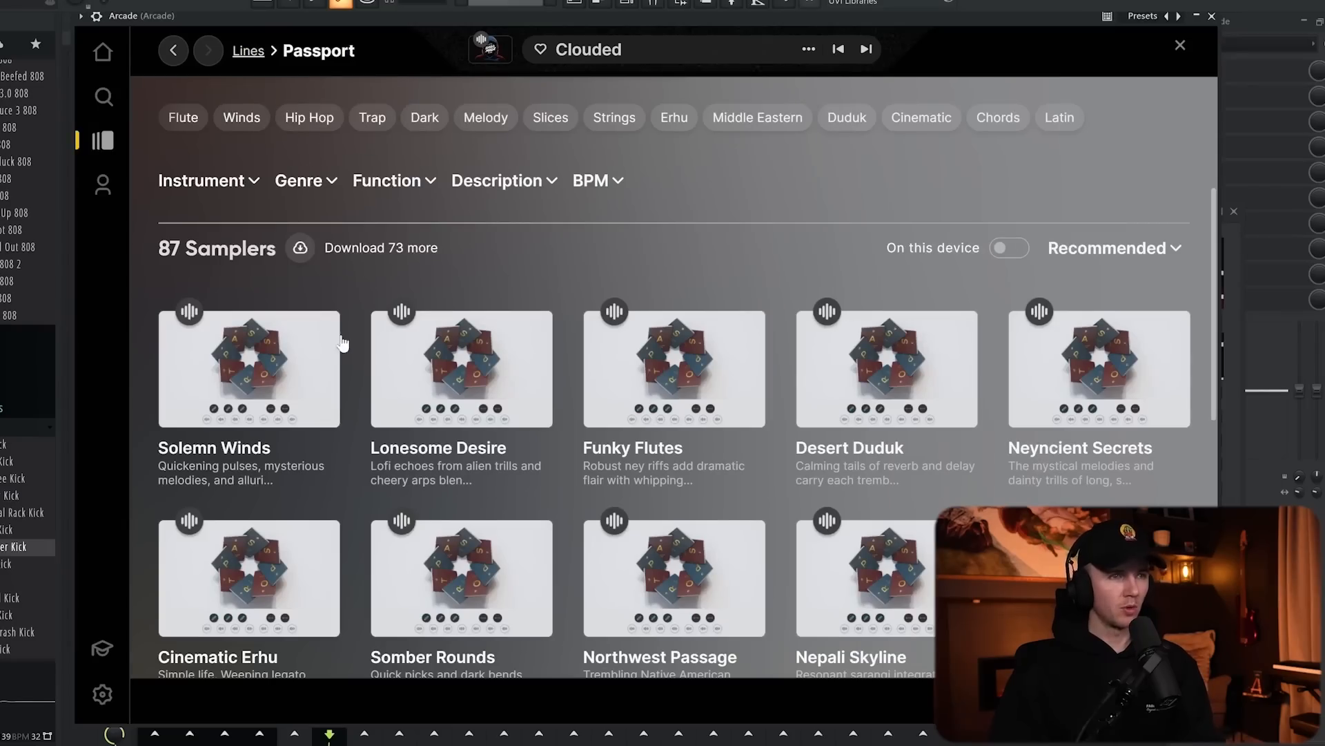
pyautogui.moveTo(295, 373)
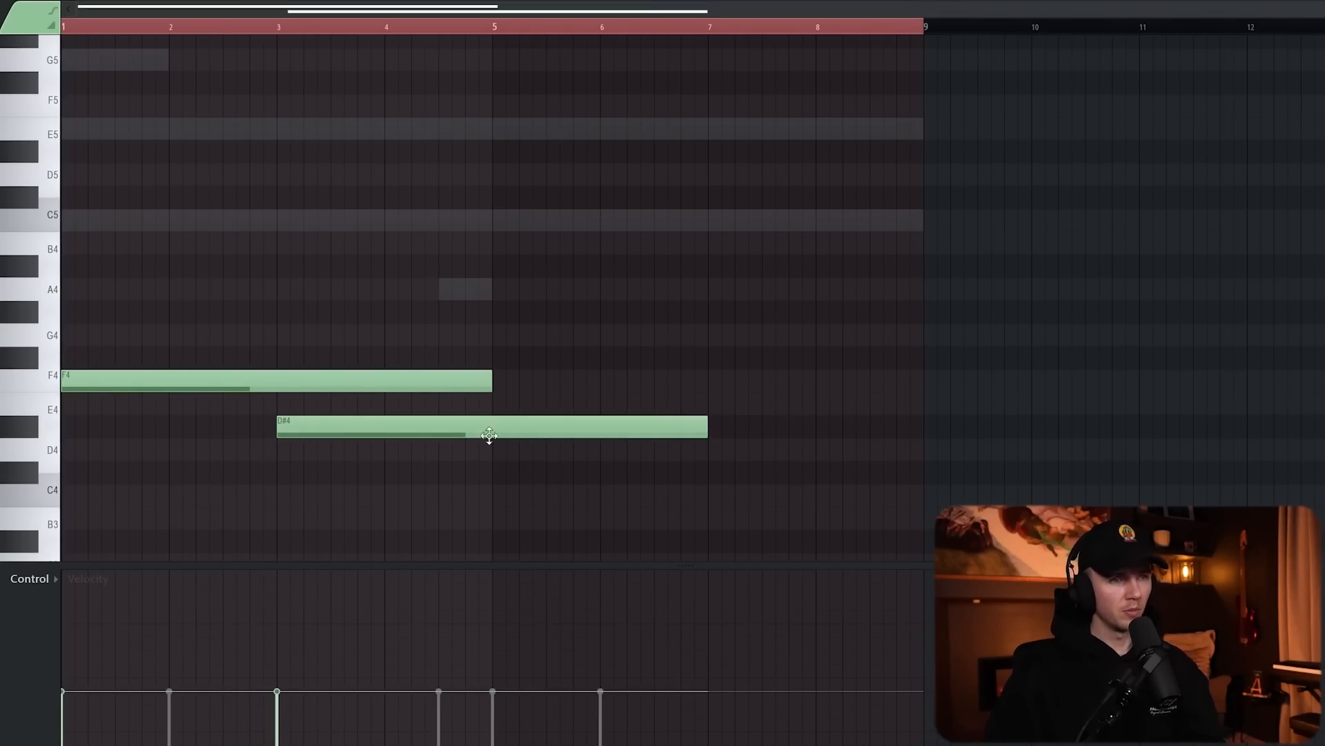
# - Delete the duplicated F4 and D#4 notes that start at bar 3 and play the part
pyautogui.press('space')
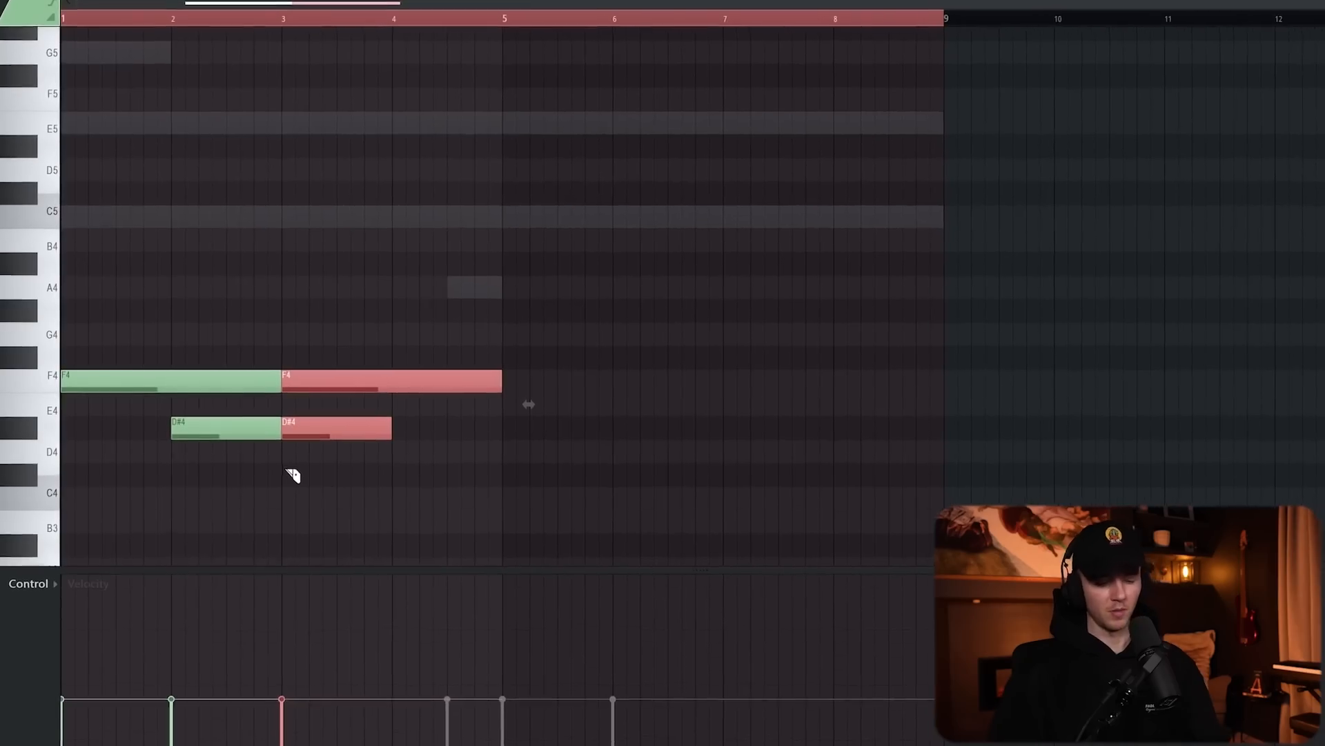
pyautogui.press('Delete')
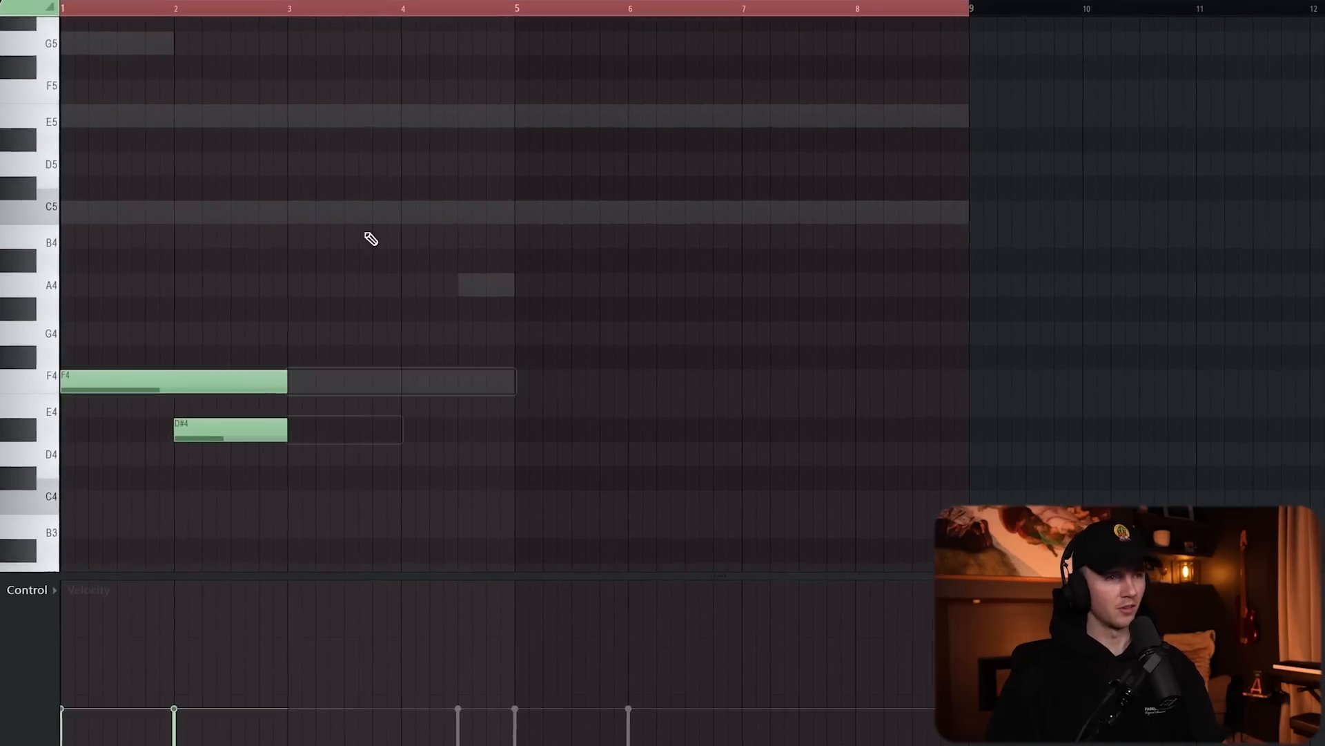
pyautogui.press('space')
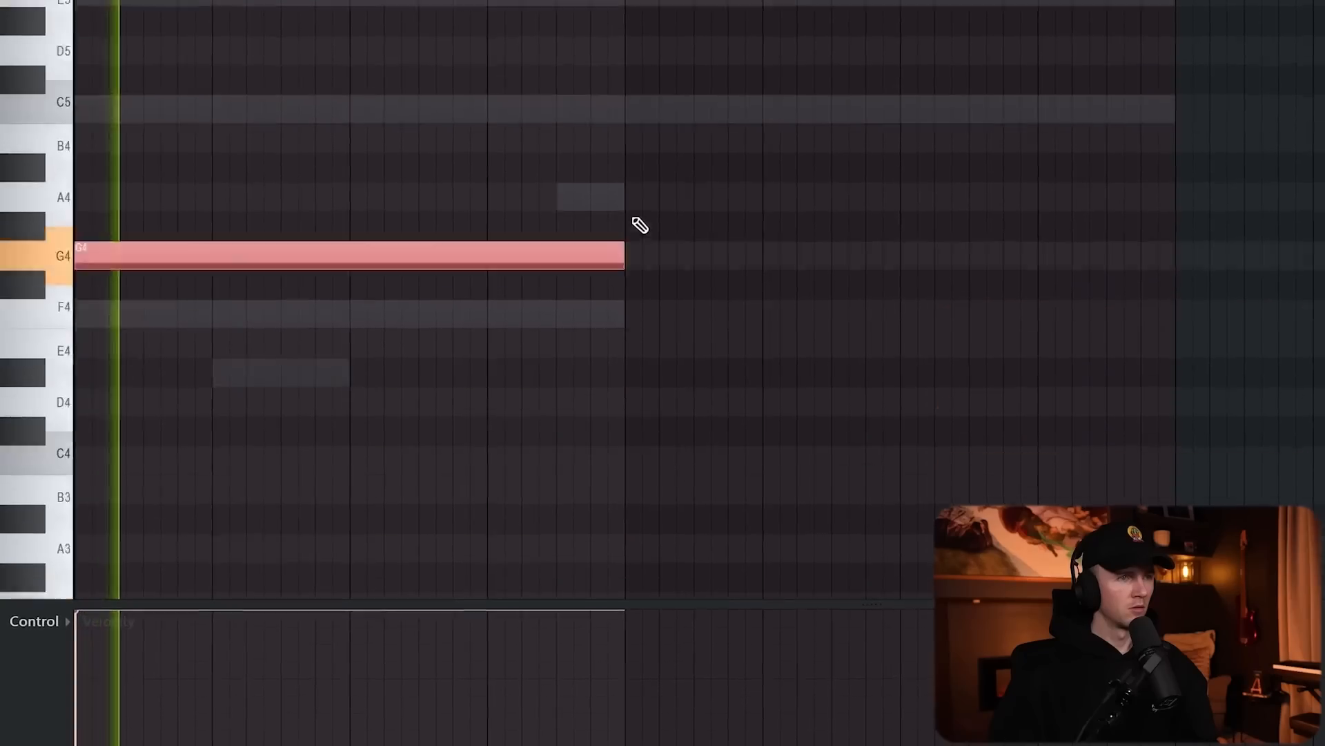
# - Duplicate the four-bar G4 note from bar 5 onward, and select the audio clips on Tracks 1 to 3 in the playlist
pyautogui.scroll(-3, 636, 222)
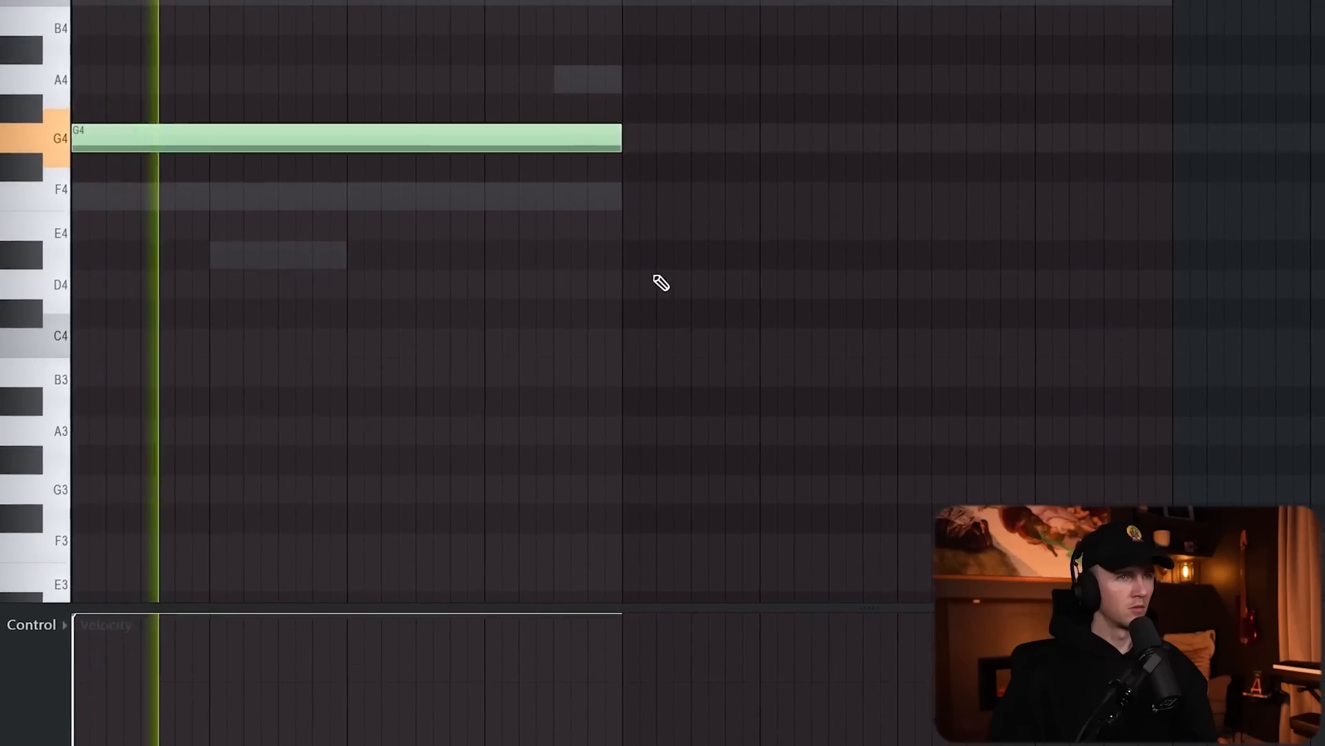
pyautogui.hotkey('ctrl', 'b')
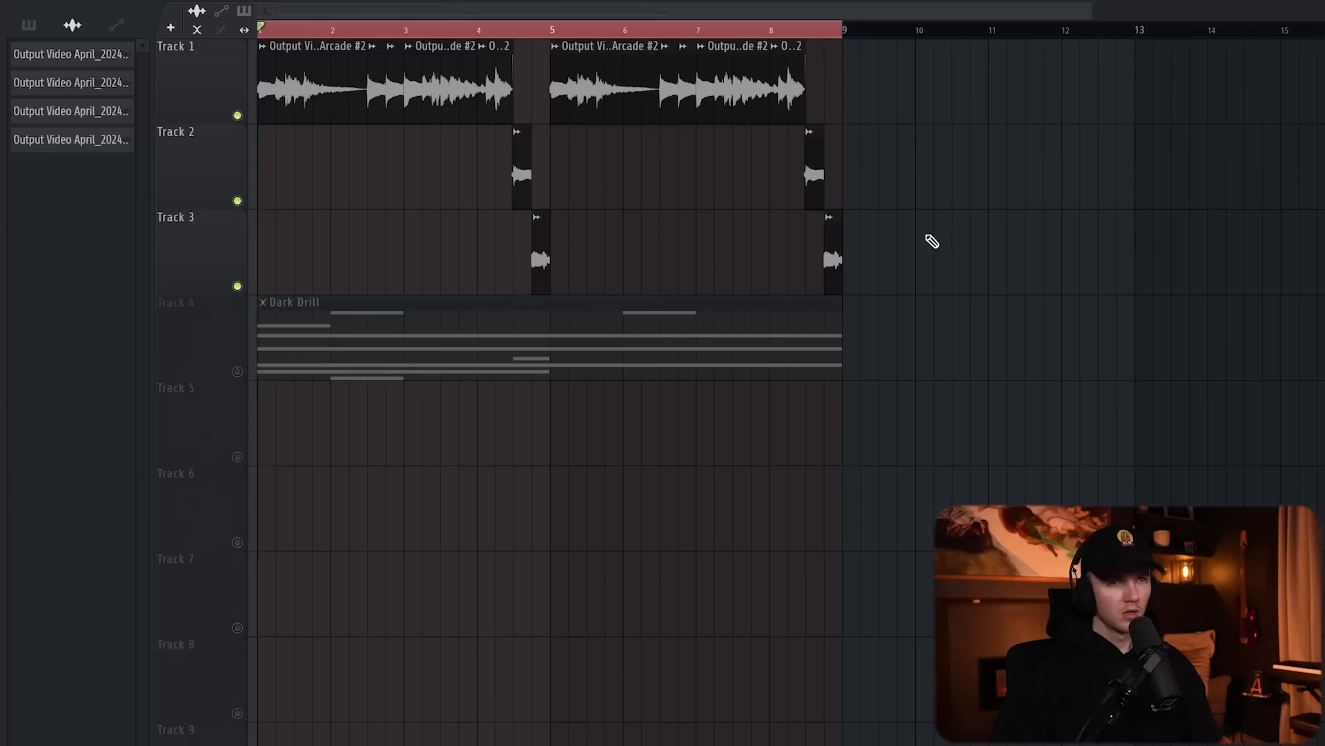
pyautogui.moveTo(932, 266); pyautogui.dragTo(157, 50)
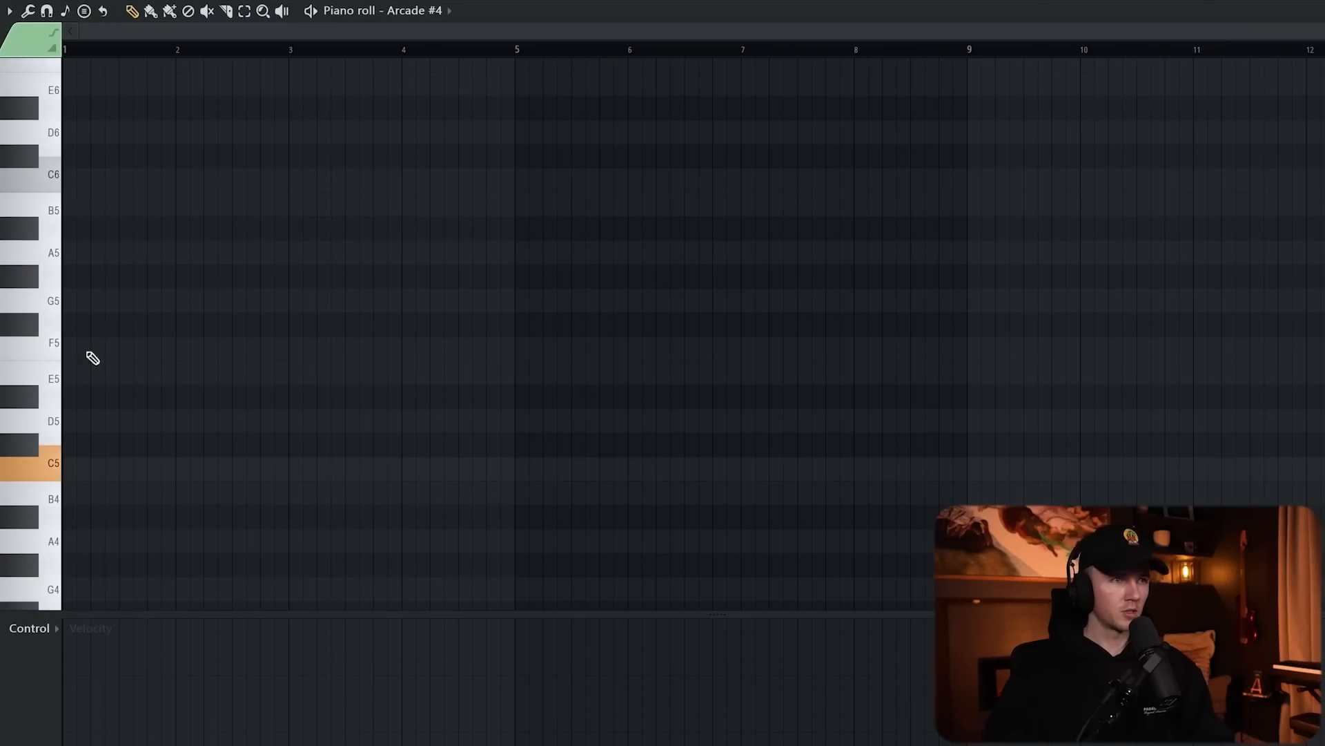
# - Size a C5 note to three beats, starting on beat 4 of bar 1, in the Arcade #4 piano roll and play it
pyautogui.moveTo(356, 367); pyautogui.dragTo(338, 367)
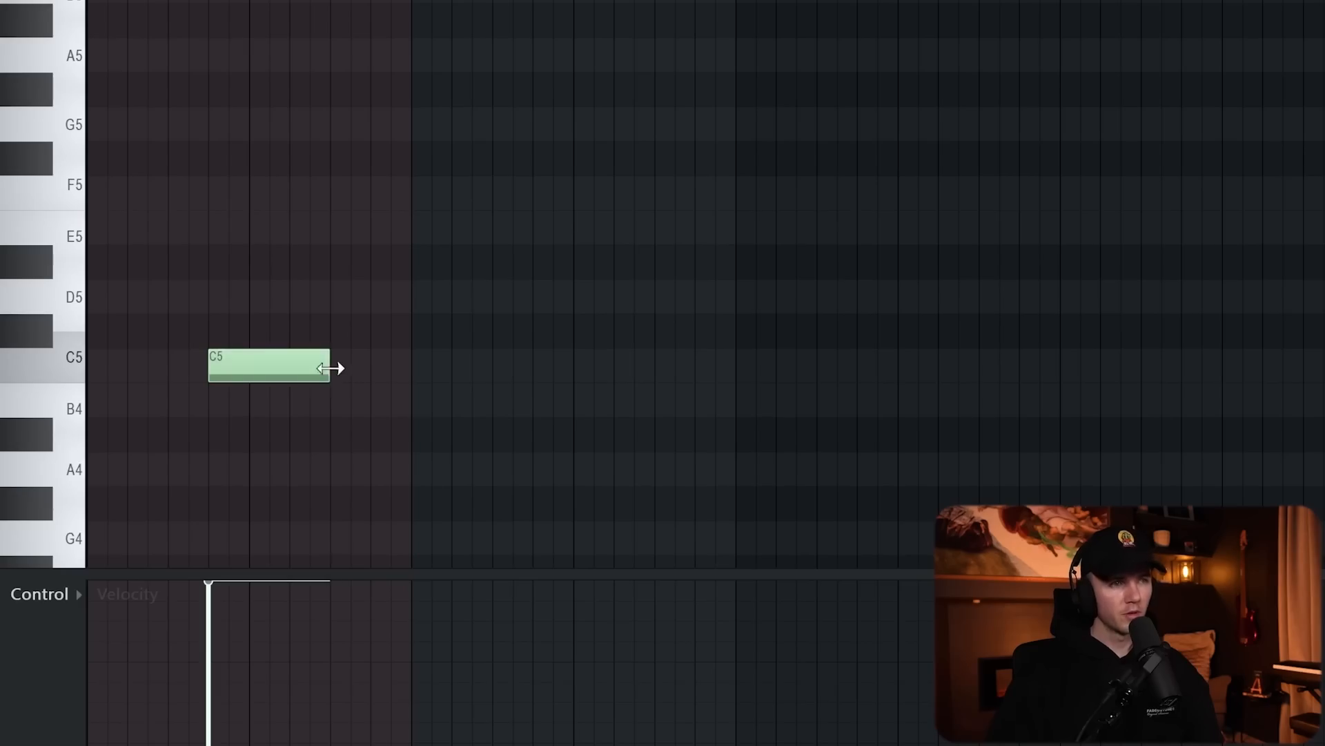
pyautogui.press('space')
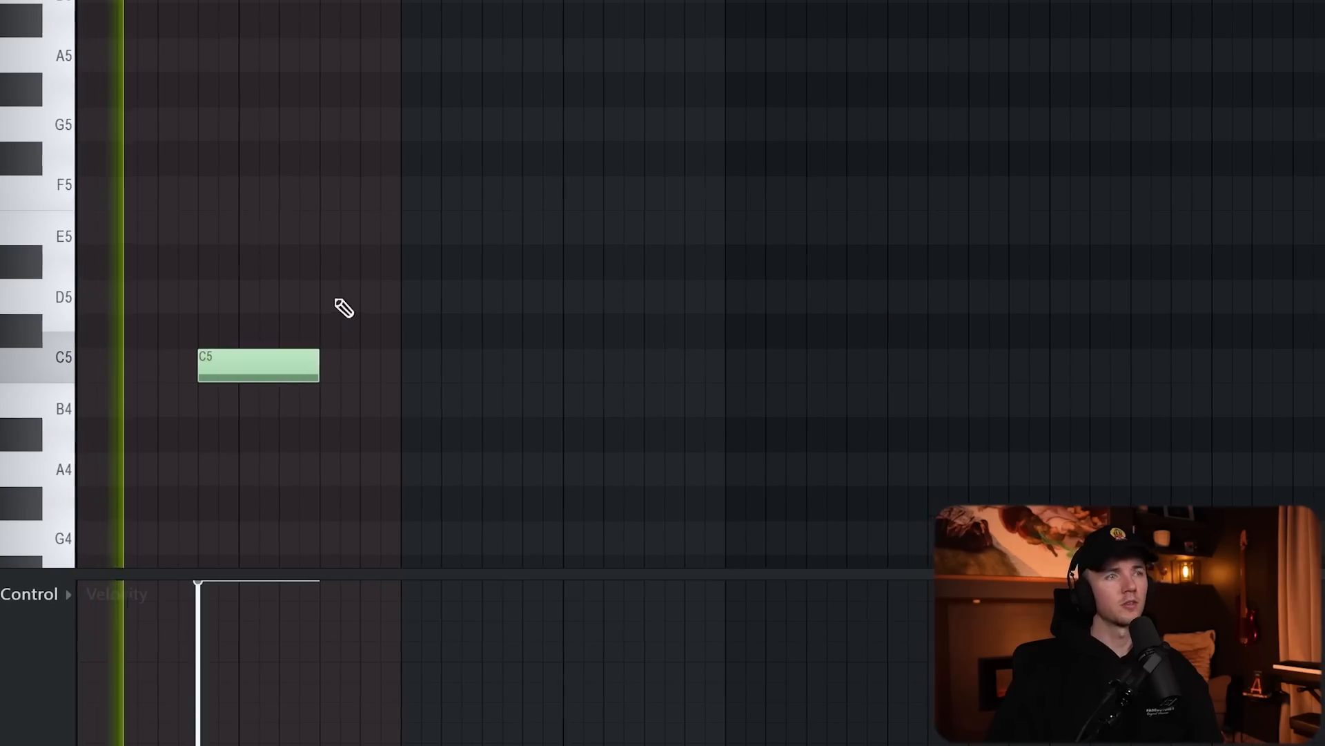
pyautogui.rightClick(326, 295)
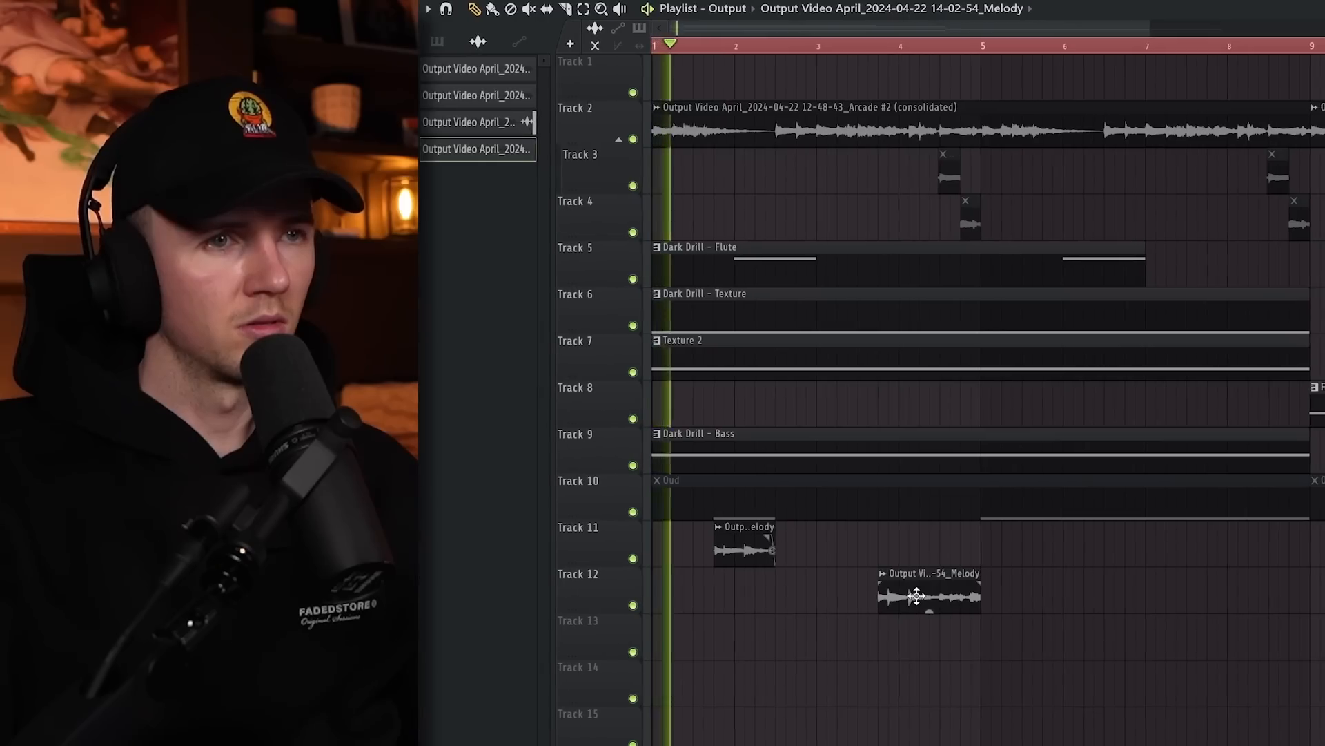
# - Repeat the two Melody audio clips on Tracks 11 and 12 four bars further along, with the last copy ending at bar 9
pyautogui.moveTo(1027, 654); pyautogui.dragTo(1007, 536)
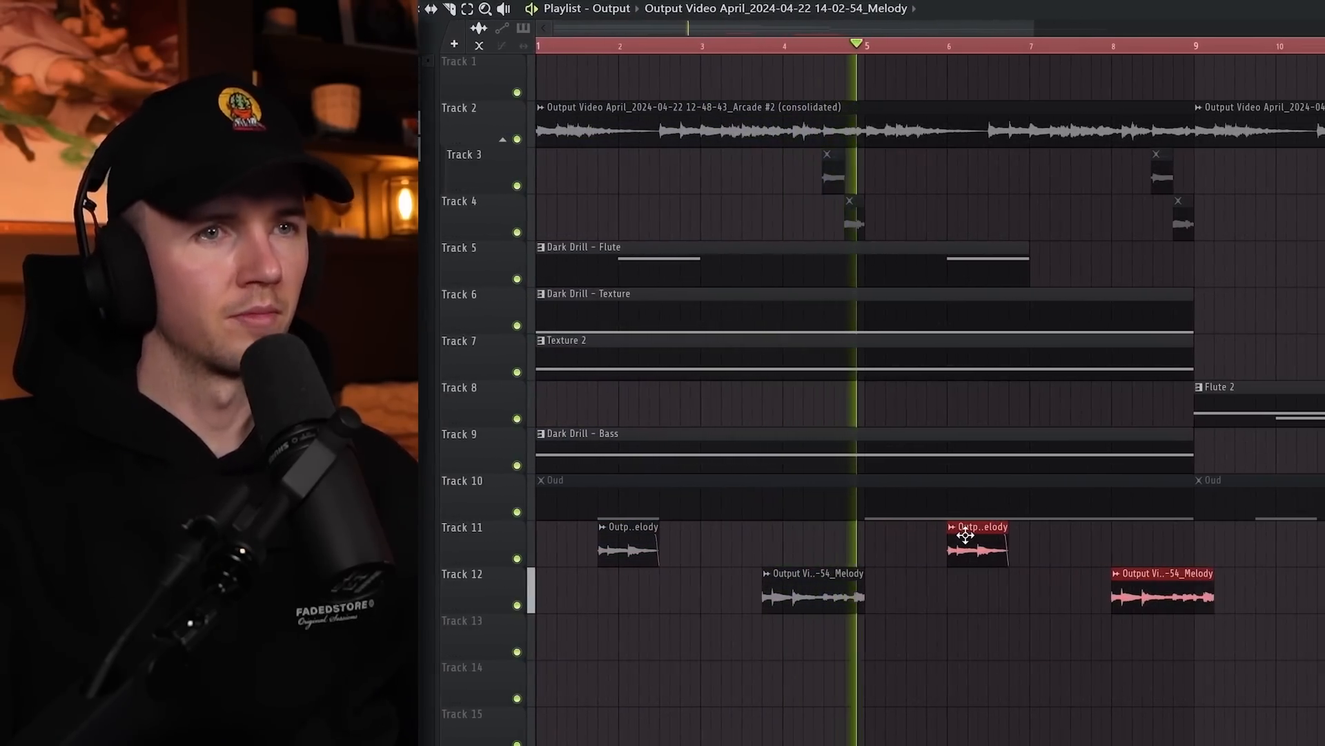
pyautogui.keyDown('ctrl'); pyautogui.click(960, 639); pyautogui.keyUp('ctrl')
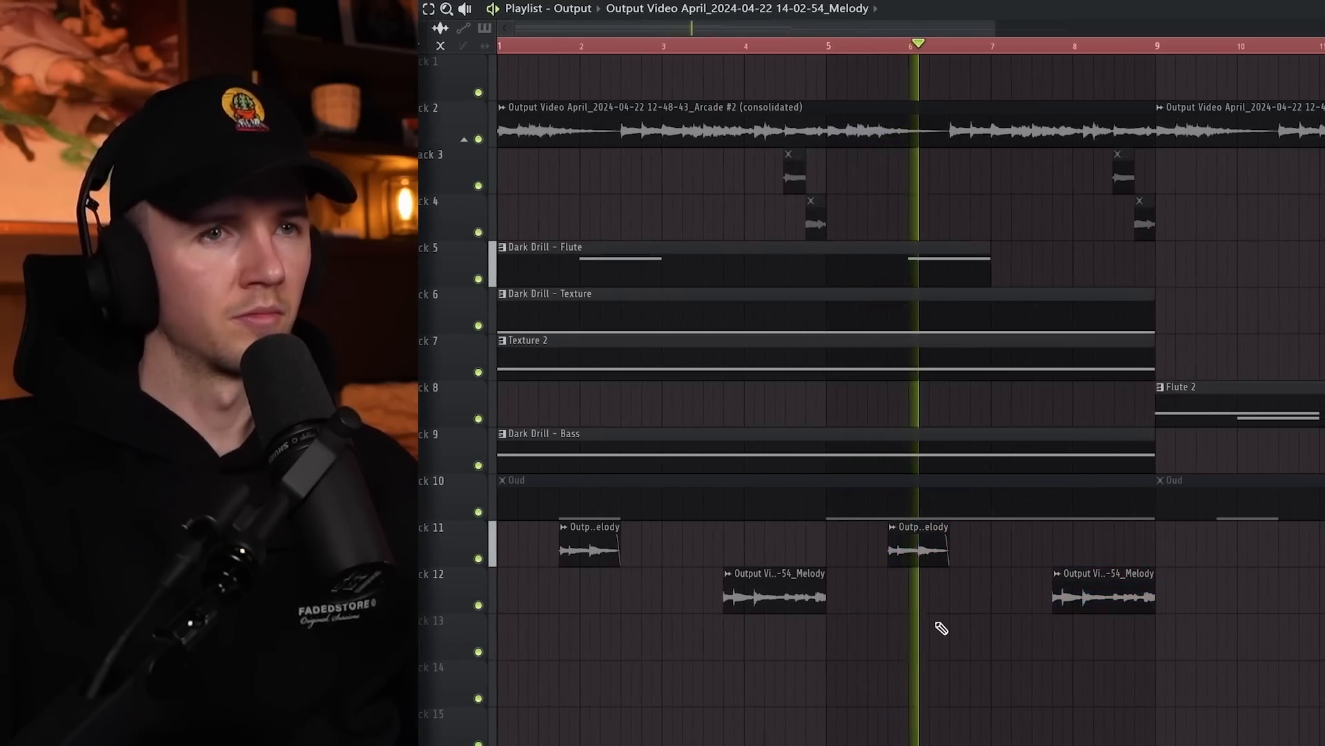
pyautogui.scroll(-2, 956, 631)
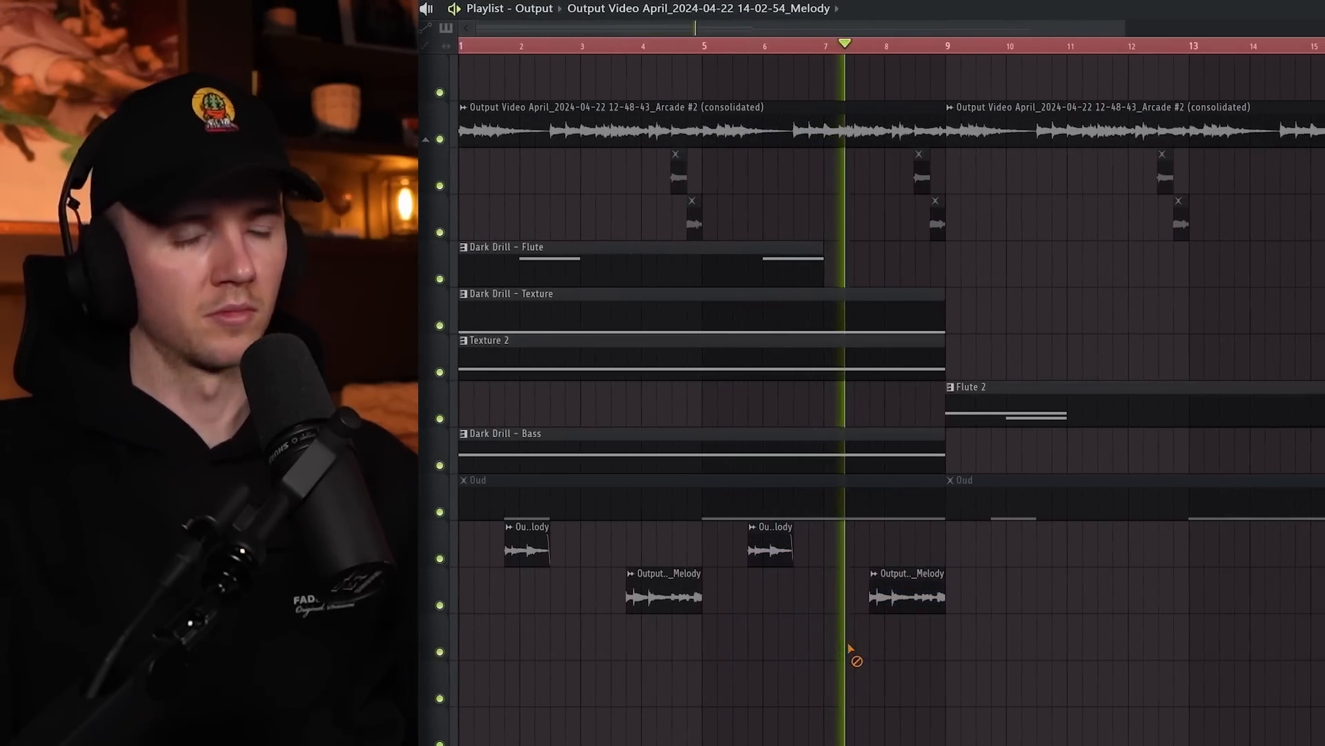
pyautogui.scroll(-2, 866, 645)
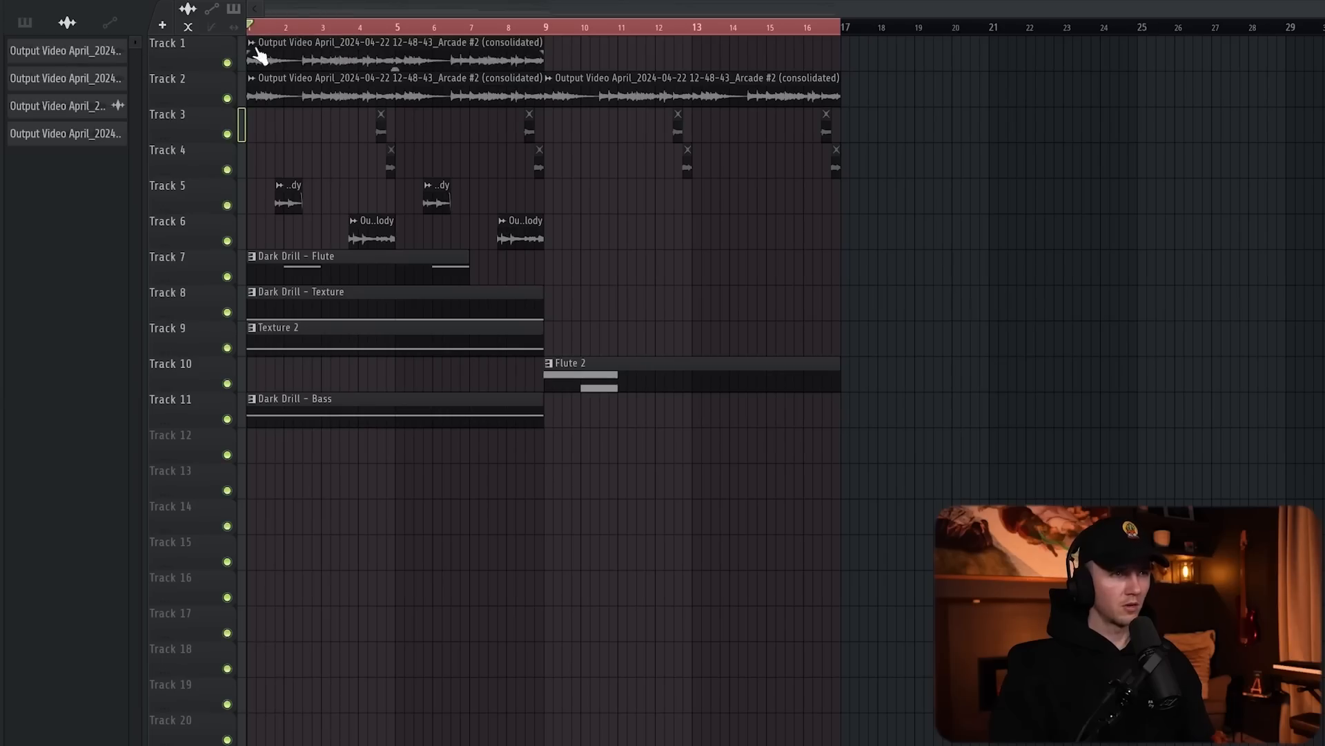
# - Make the consolidated Arcade #2 clip on Track 1 unique and open its channel settings
pyautogui.click(253, 44)
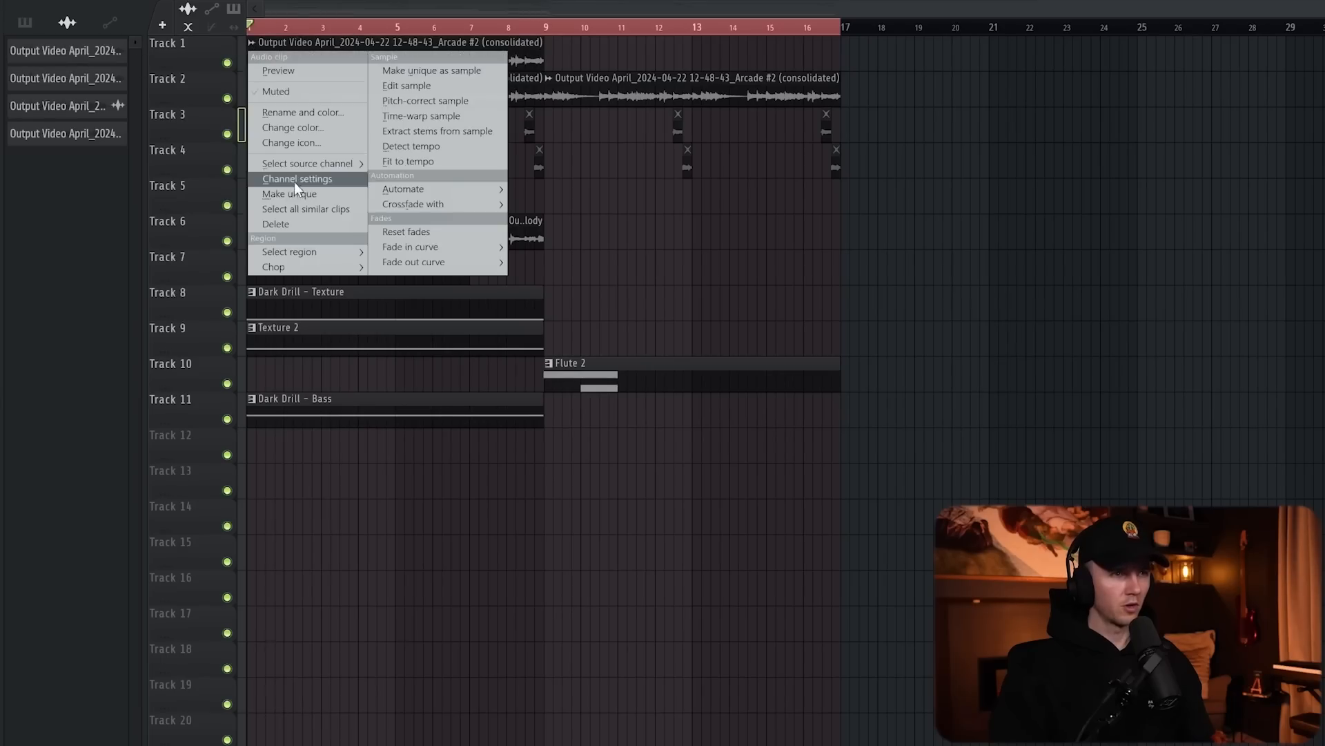
pyautogui.click(290, 194)
pyautogui.doubleClick(317, 60)
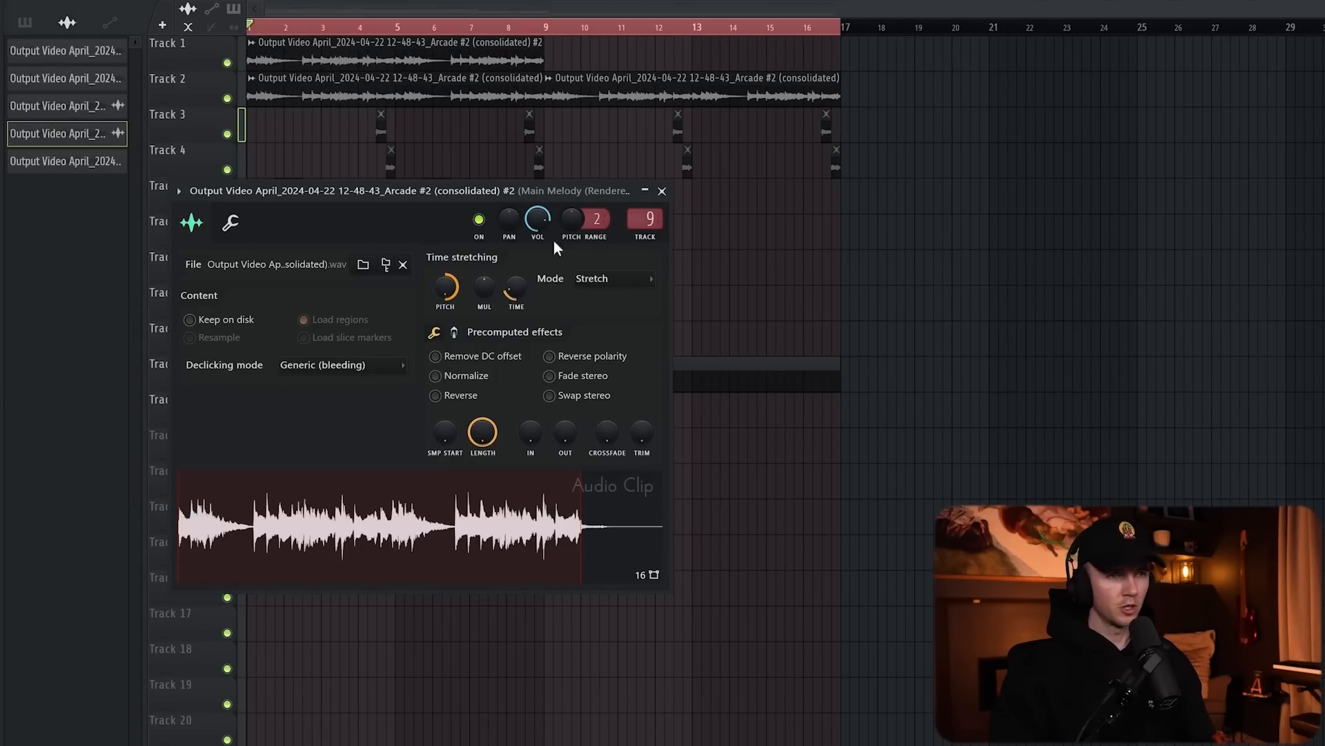
# - Play the arrangement and close the Arcade #2 clip's channel settings and the ValhallaVintageVerb window
pyautogui.press('space')
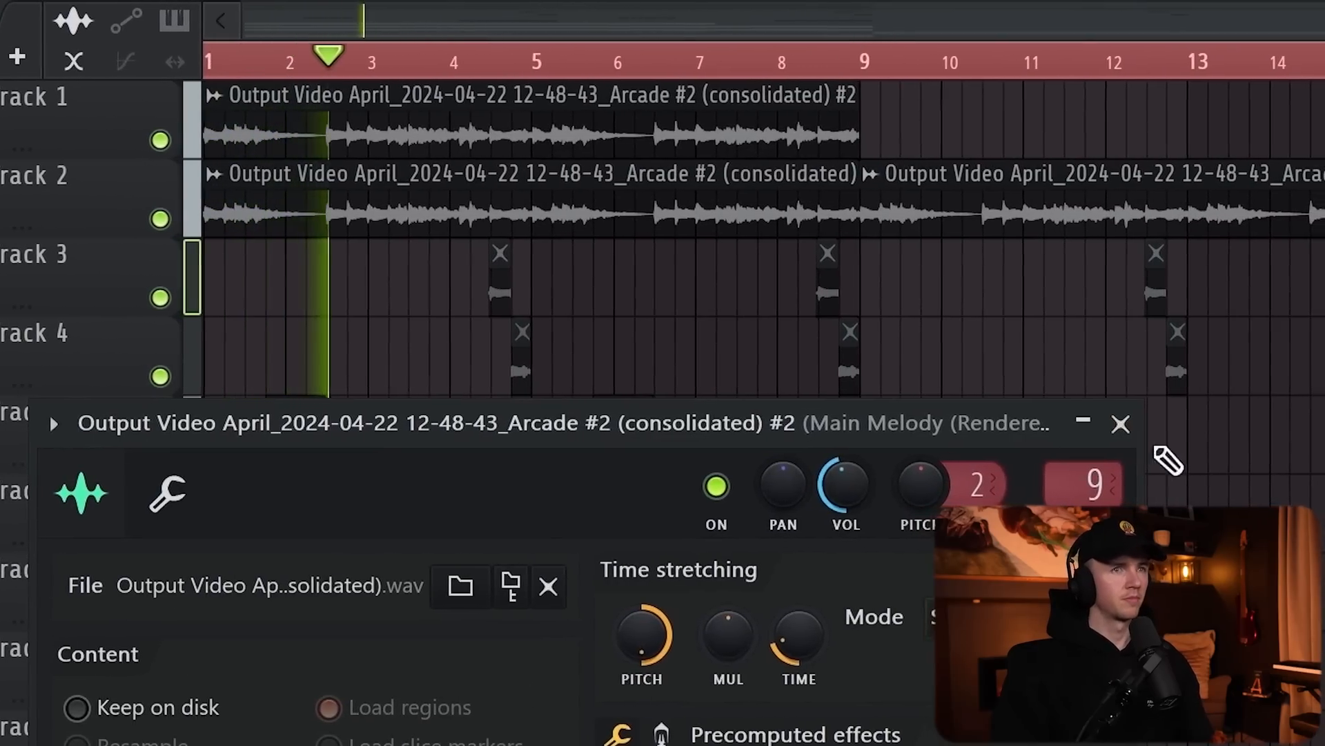
pyautogui.click(1129, 423)
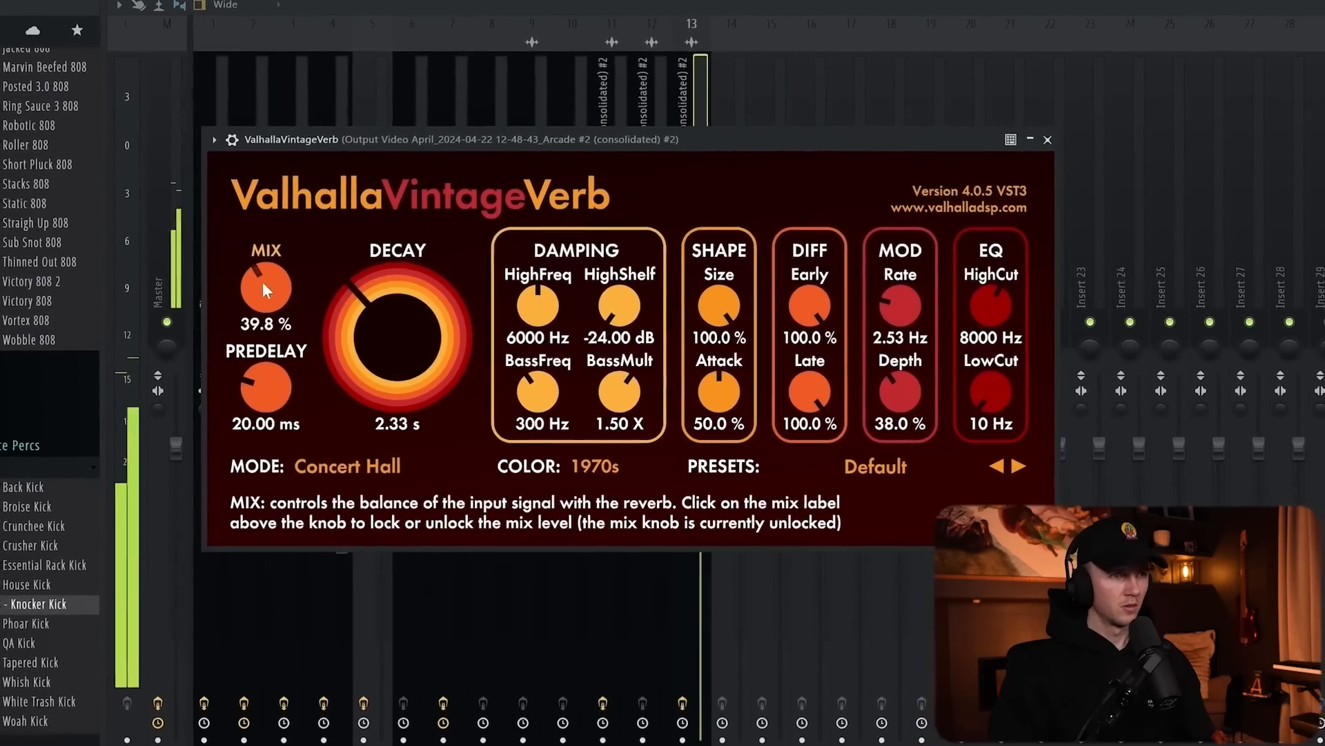
pyautogui.click(1034, 134)
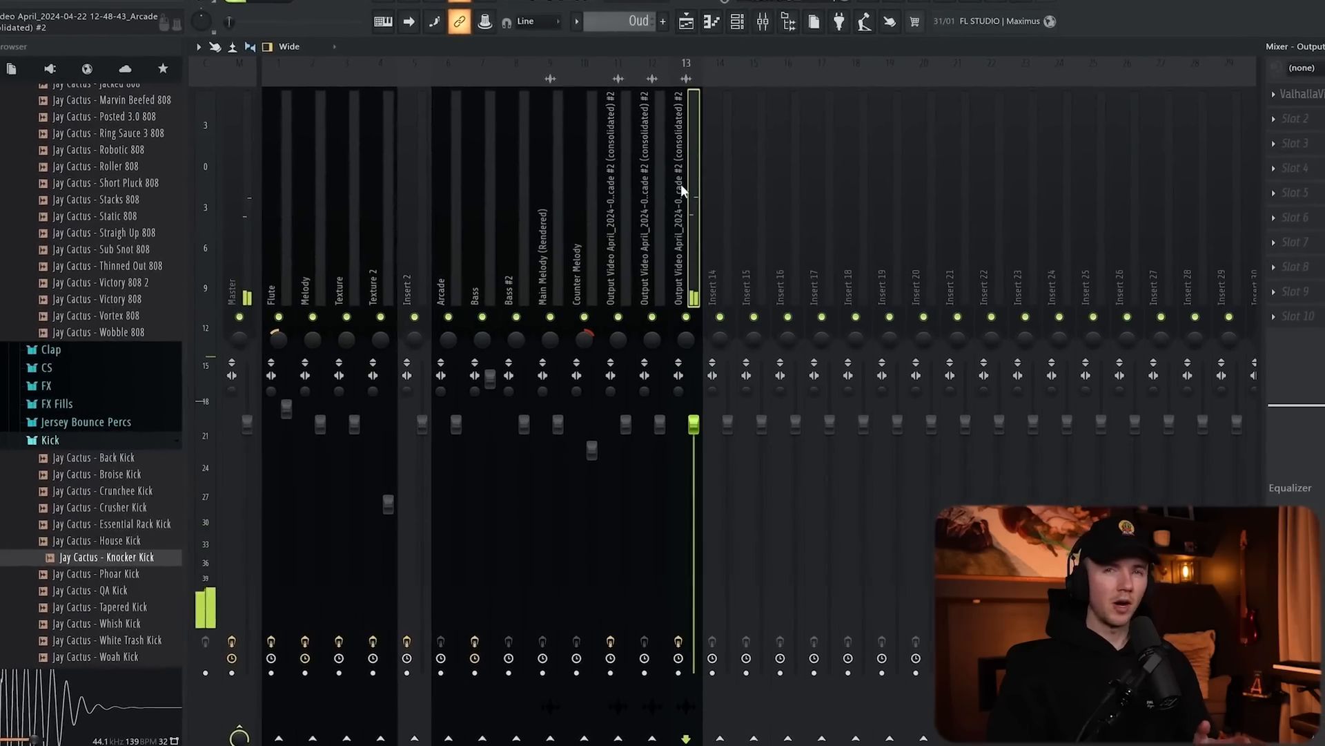
pyautogui.rightClick(690, 253)
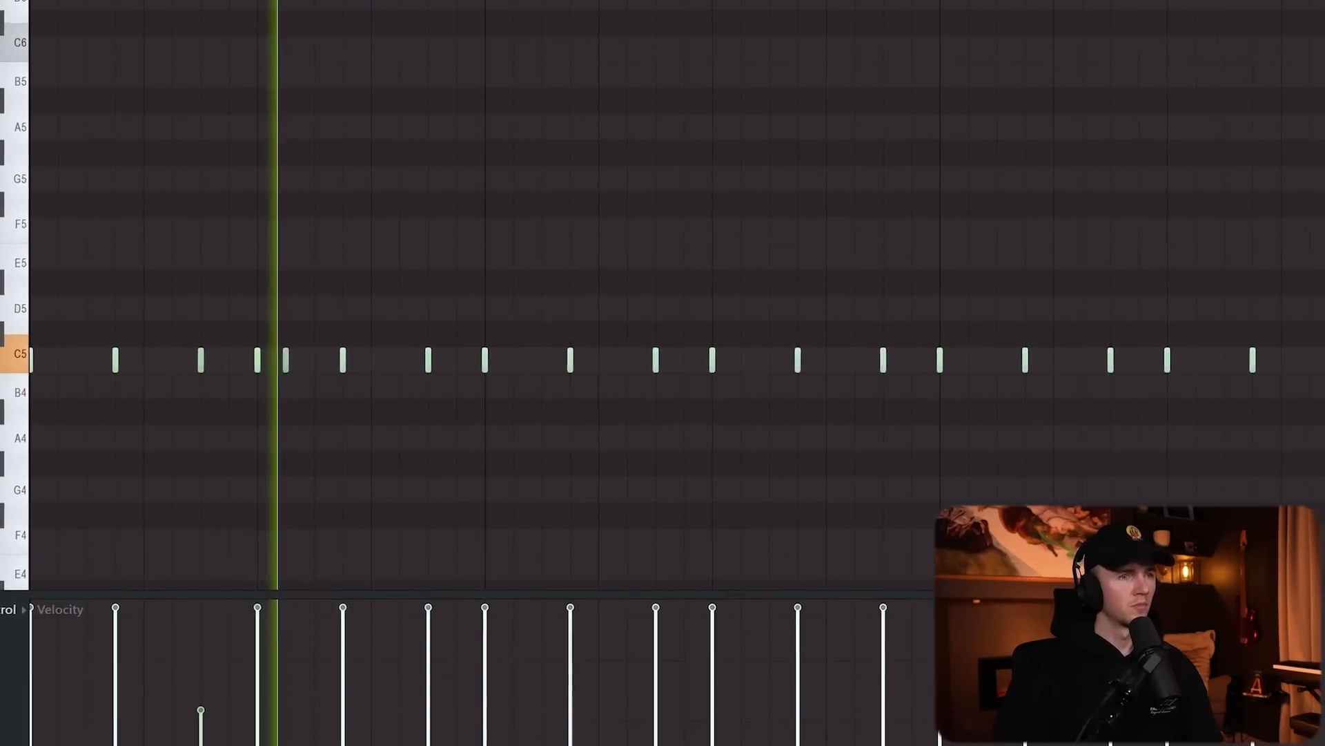
# - Chop one short C5 note into a fast roll with the piano roll Chopper, using the Default pattern
pyautogui.click(389, 256)
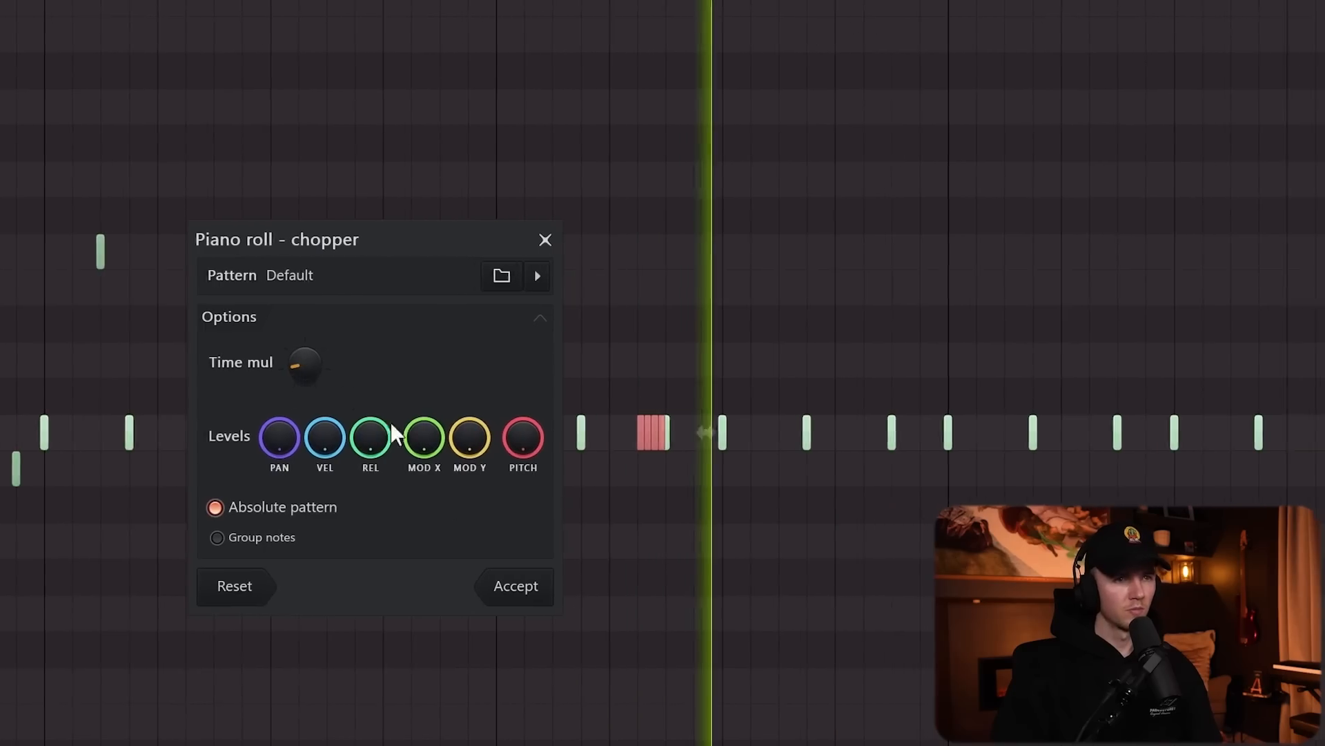
pyautogui.click(612, 586)
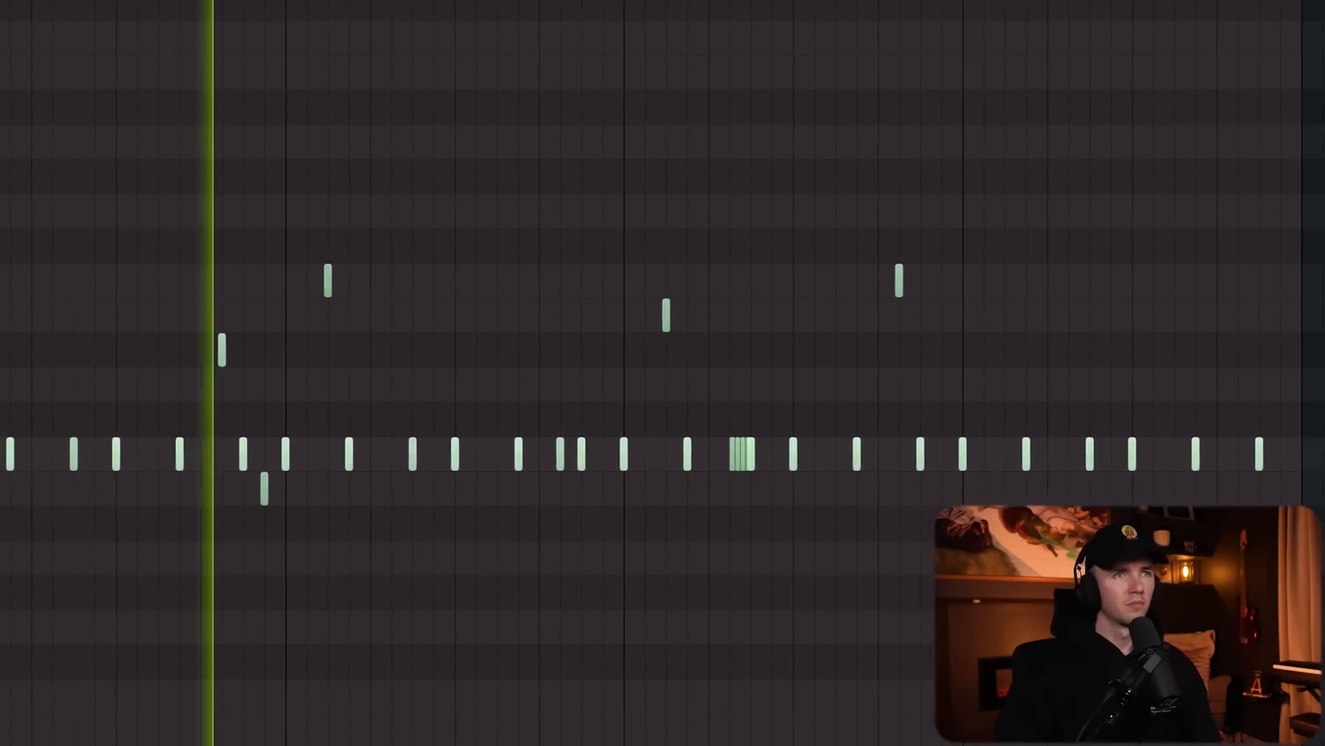
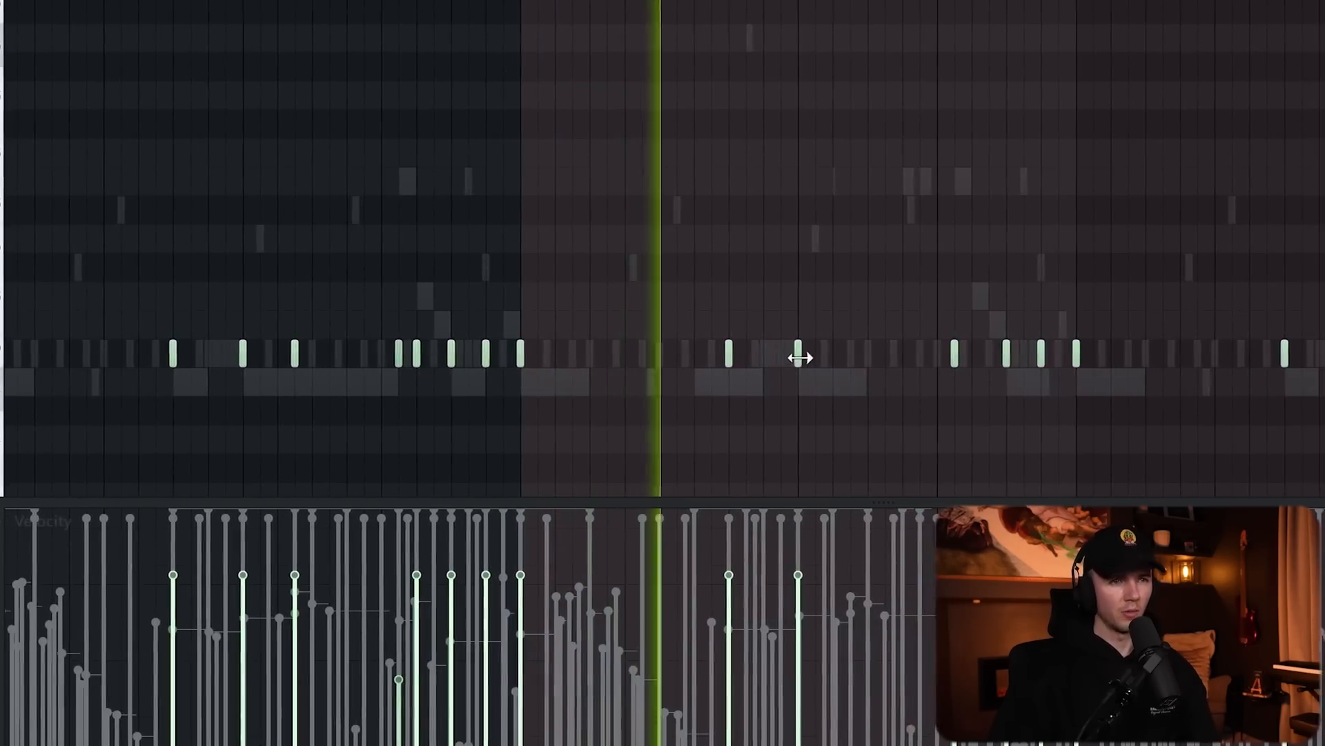
# - Add a short C5 note one beat into the third bar of the lit four-bar section and check the rest of the pattern during playback
pyautogui.scroll(2, 802, 361)
pyautogui.click(841, 356)
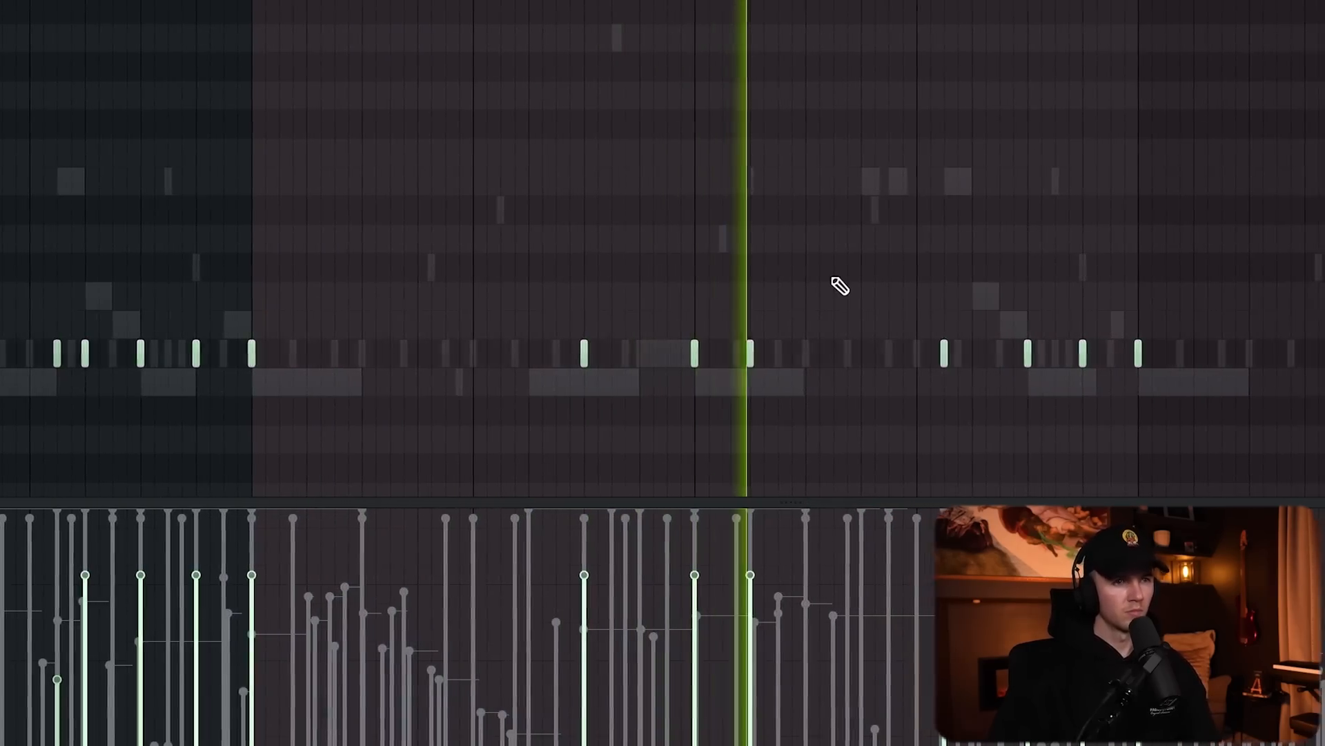
pyautogui.scroll(-3, 787, 280)
pyautogui.scroll(3, 949, 345)
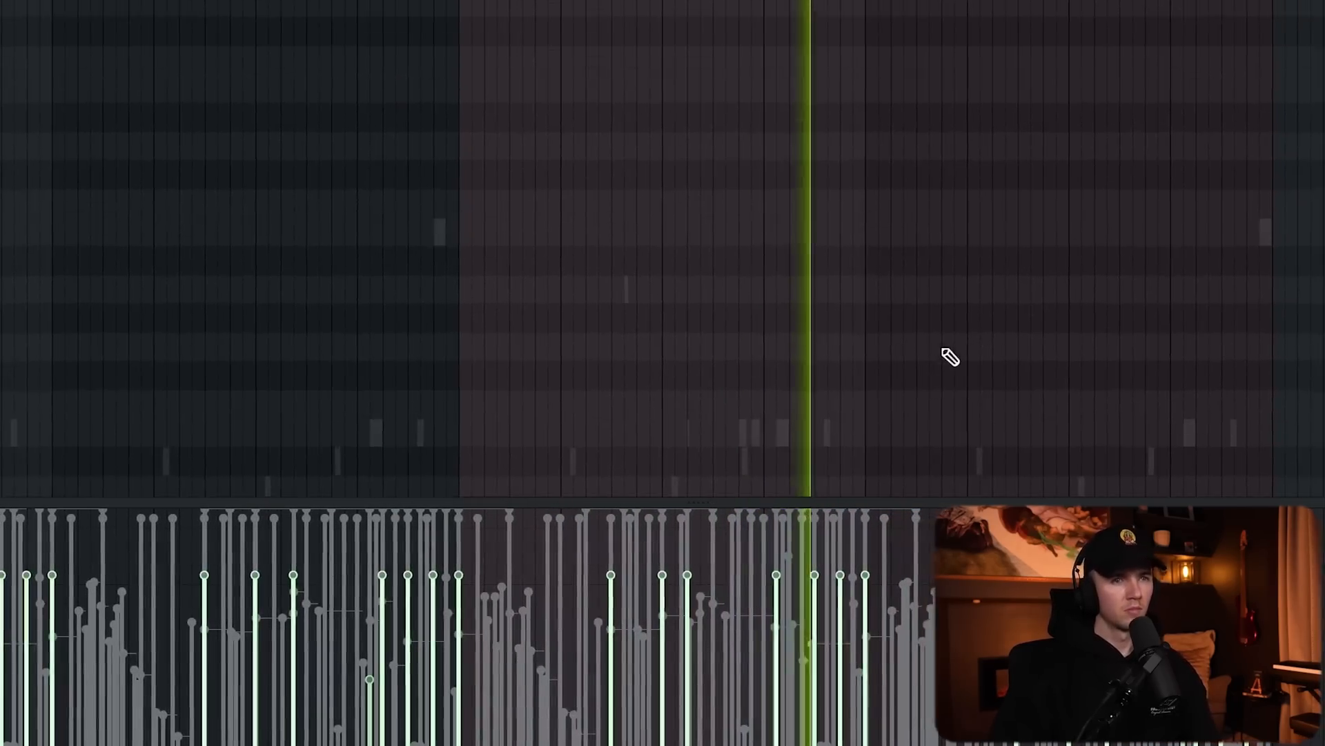
pyautogui.scroll(-4, 933, 343)
pyautogui.scroll(3, 1048, 371)
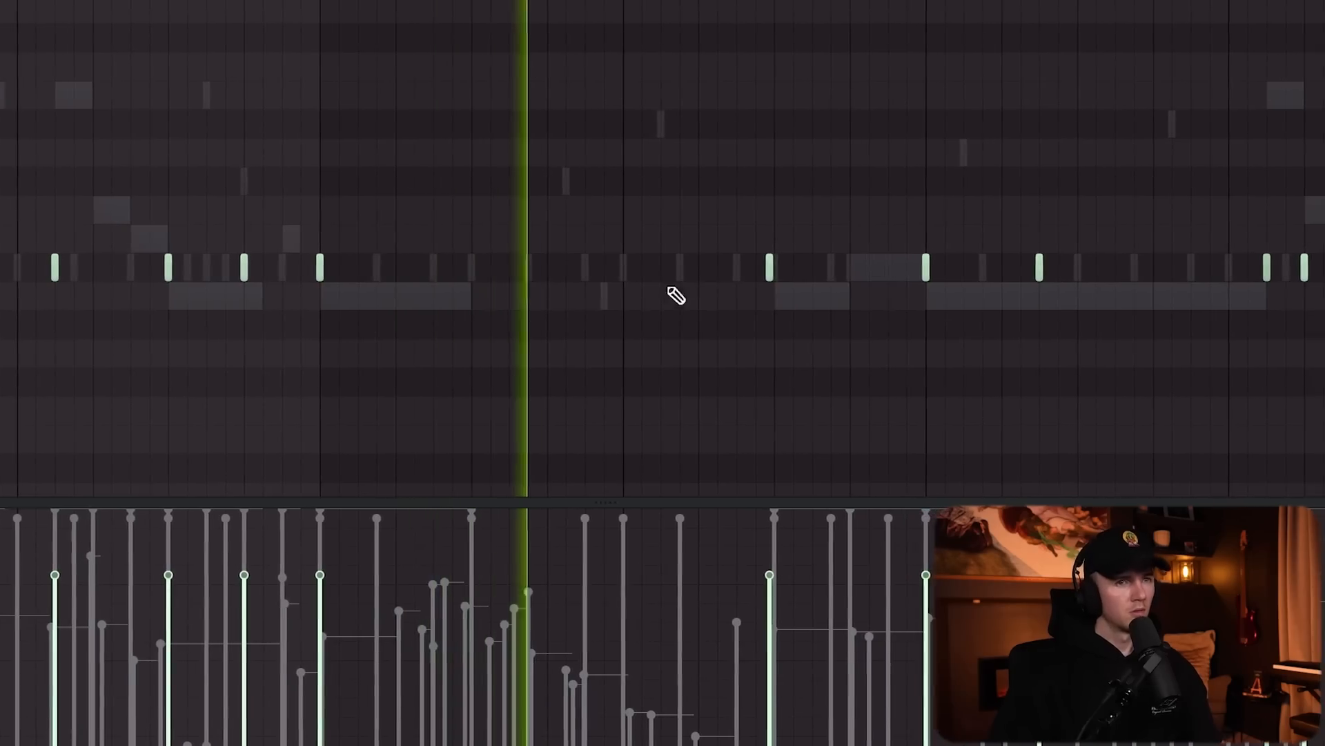
pyautogui.scroll(-4, 663, 345)
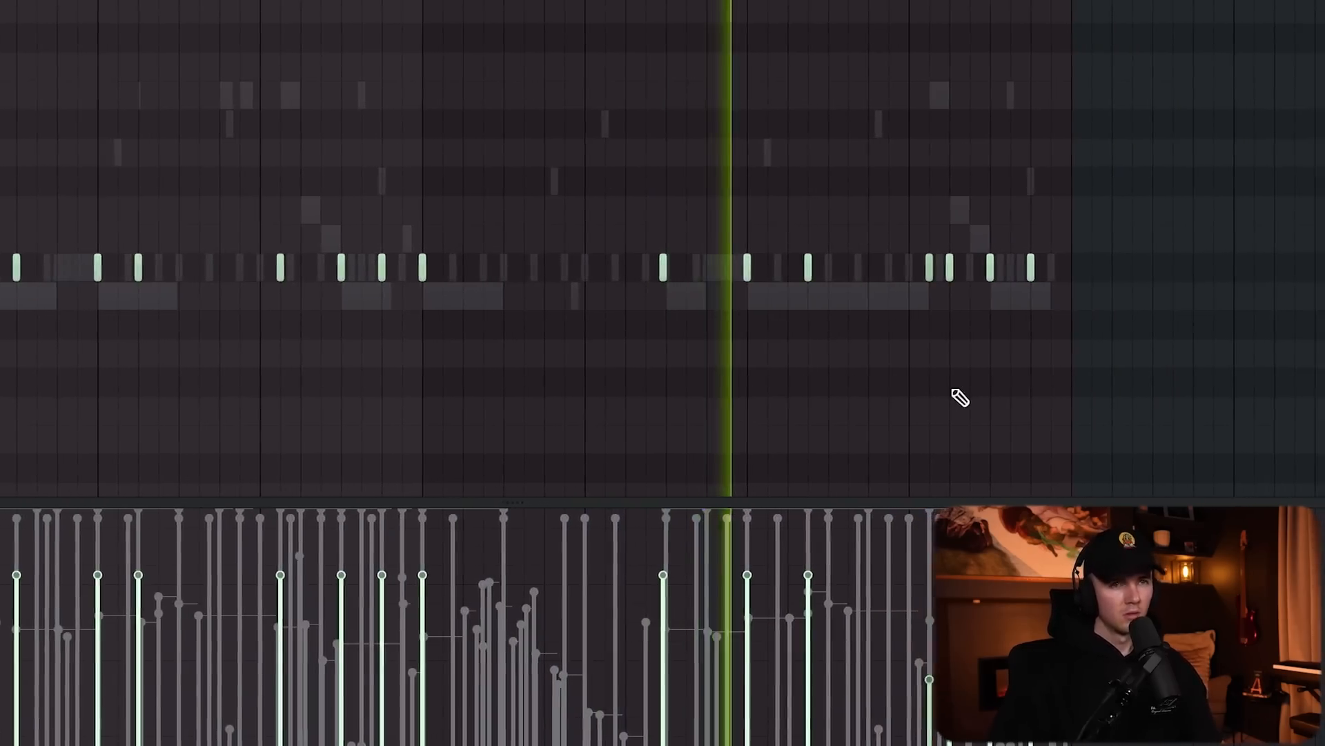
pyautogui.scroll(2, 942, 396)
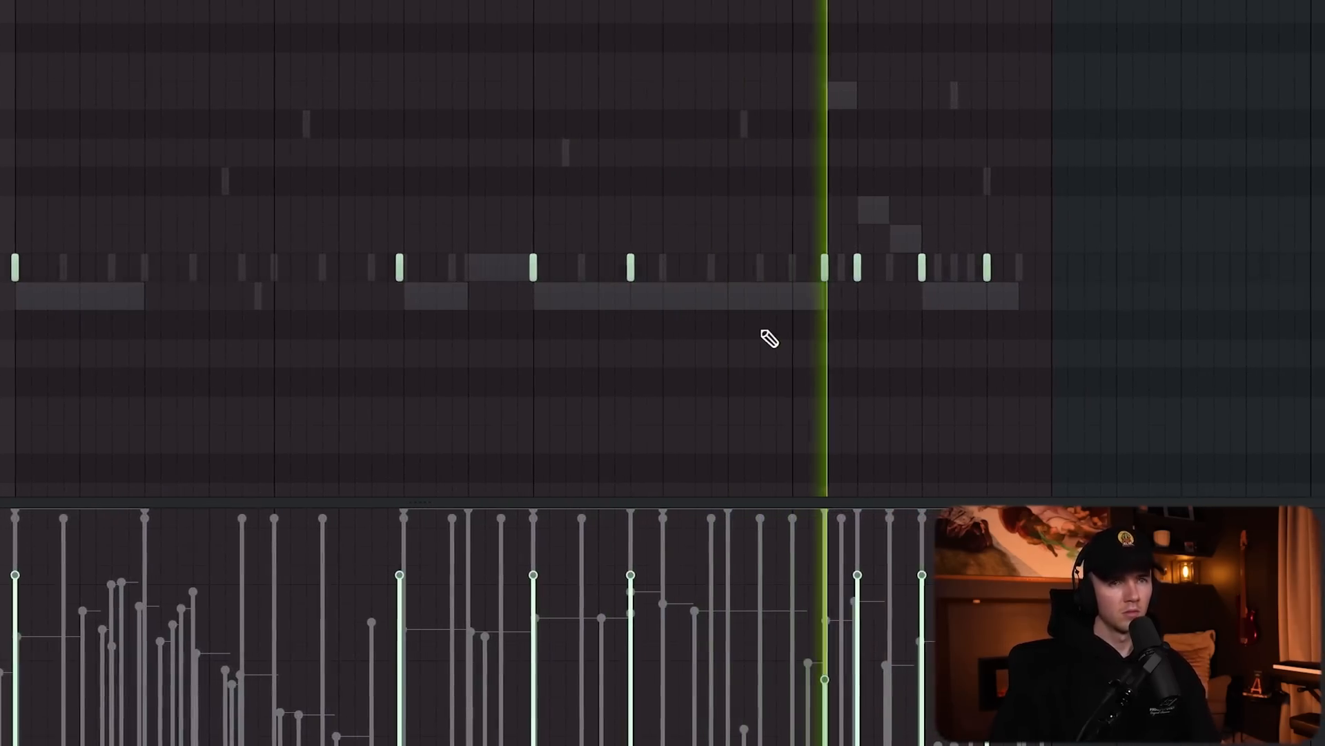
pyautogui.scroll(-4, 749, 387)
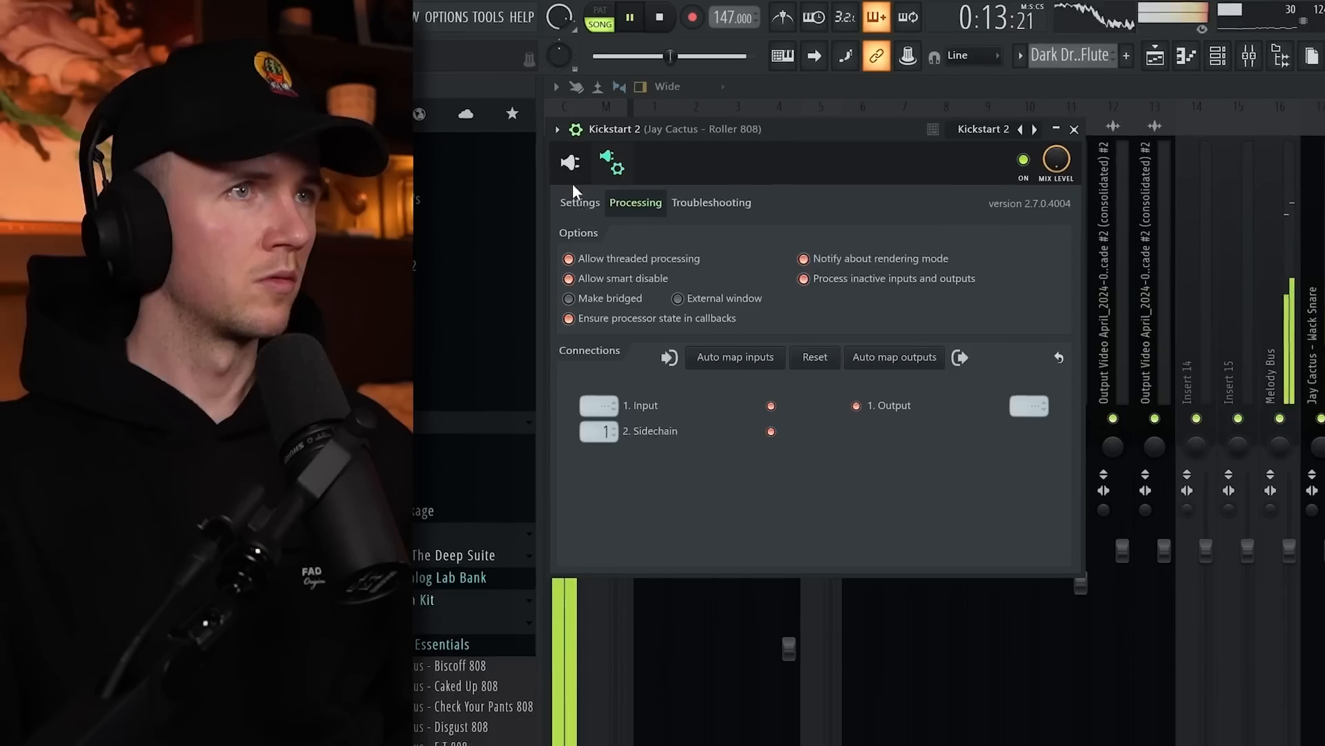
# - Return to the Kickstart 2 interface on the Roller 808 and select the second curve shape in the first row
pyautogui.click(572, 169)
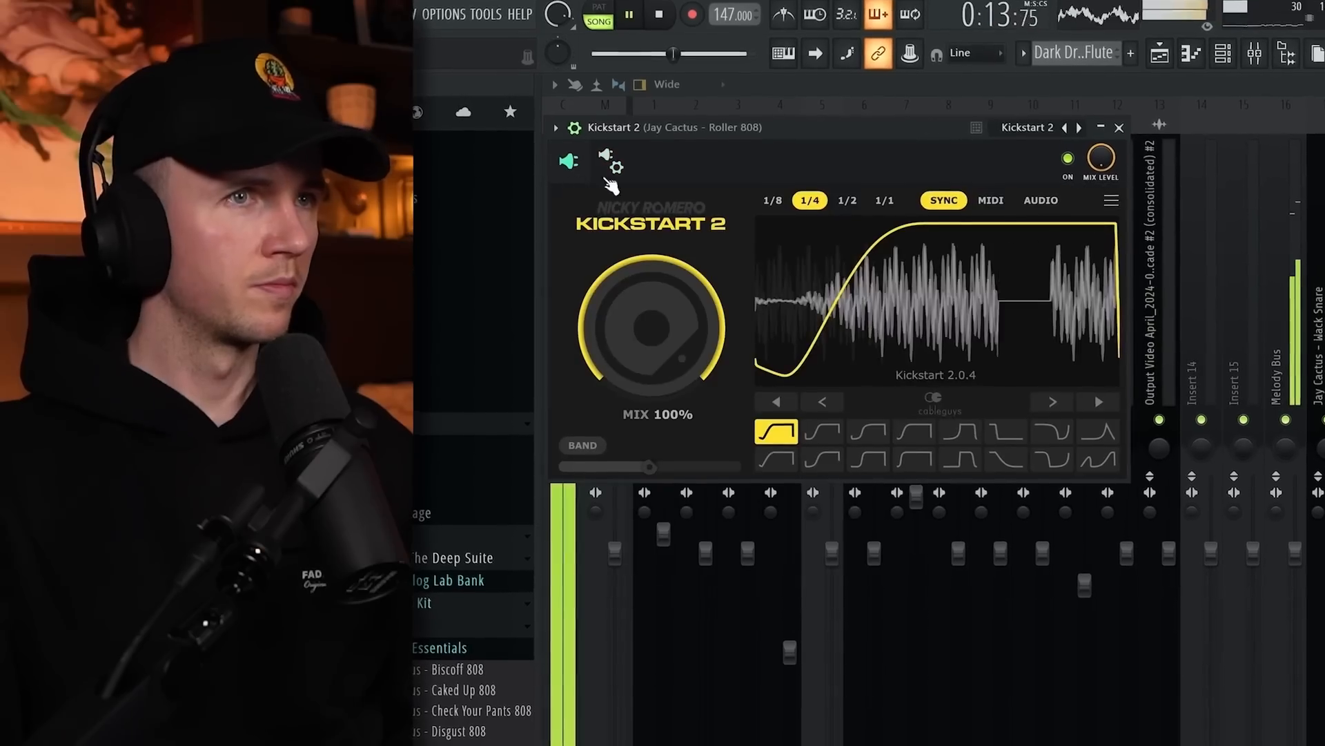
pyautogui.click(827, 437)
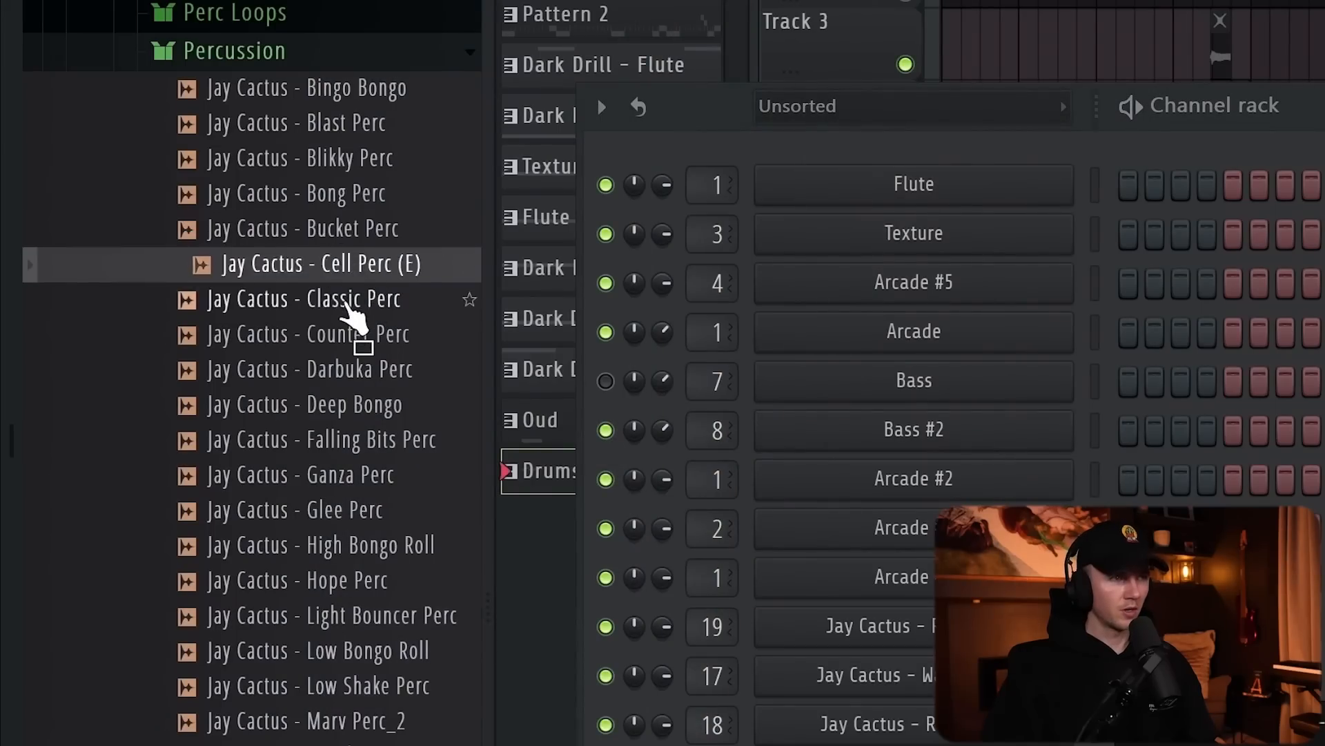
# - Load a percussion sample from the browser and place C5 notes on beat 3 of bar 4 and at the start of bar 5
pyautogui.moveTo(319, 311); pyautogui.dragTo(467, 441)
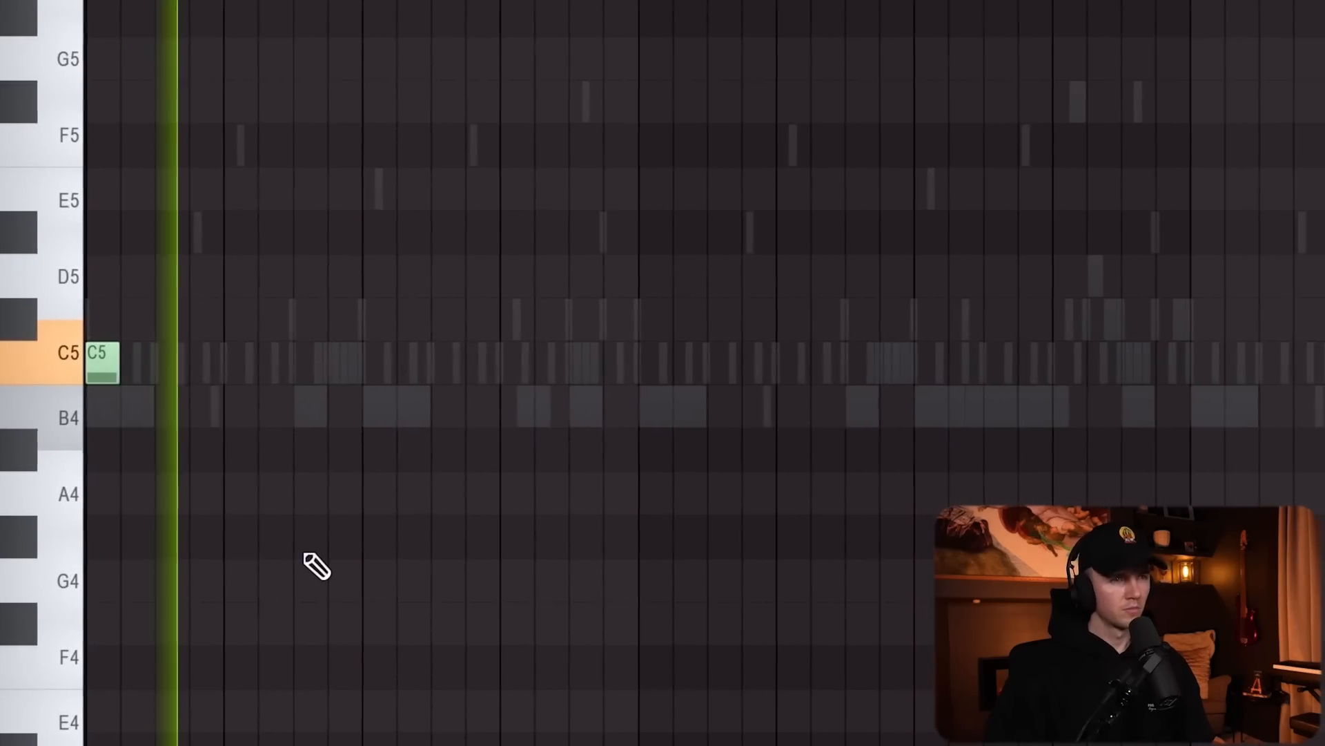
pyautogui.scroll(2, 512, 448)
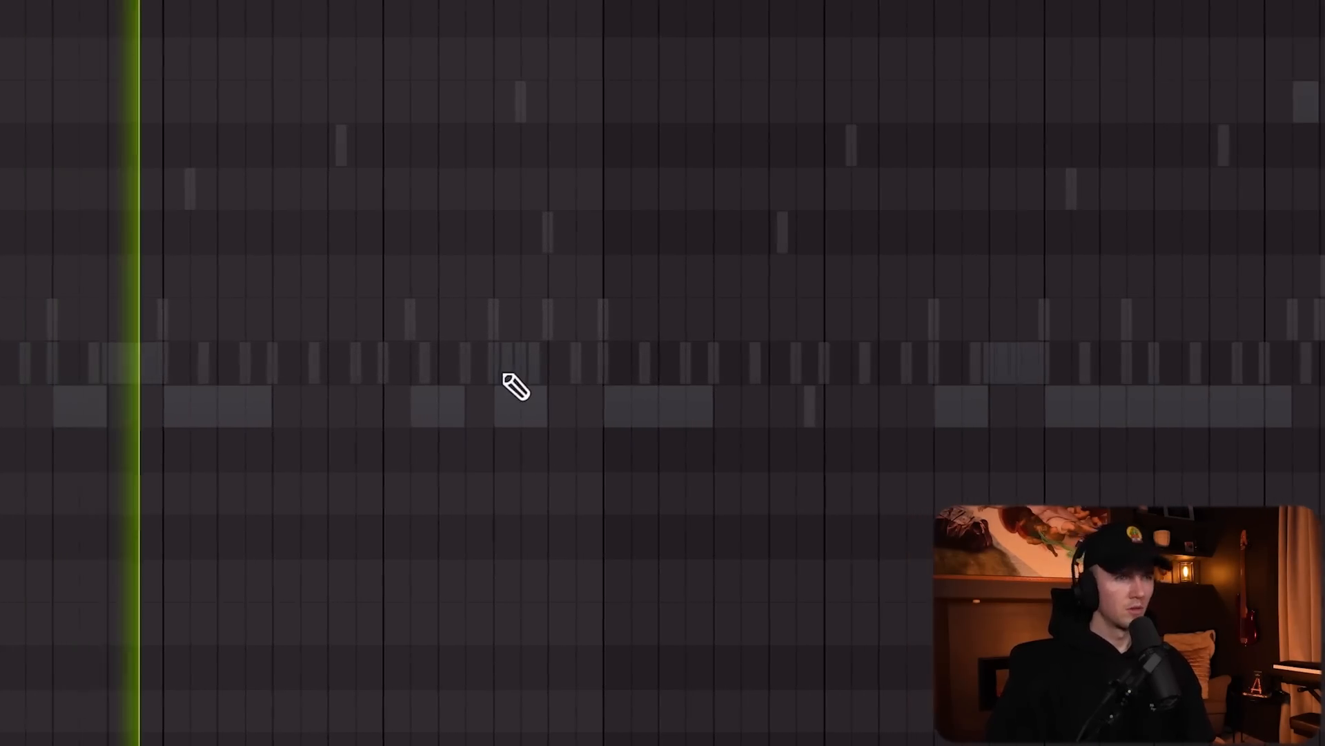
pyautogui.click(479, 362)
pyautogui.click(587, 363)
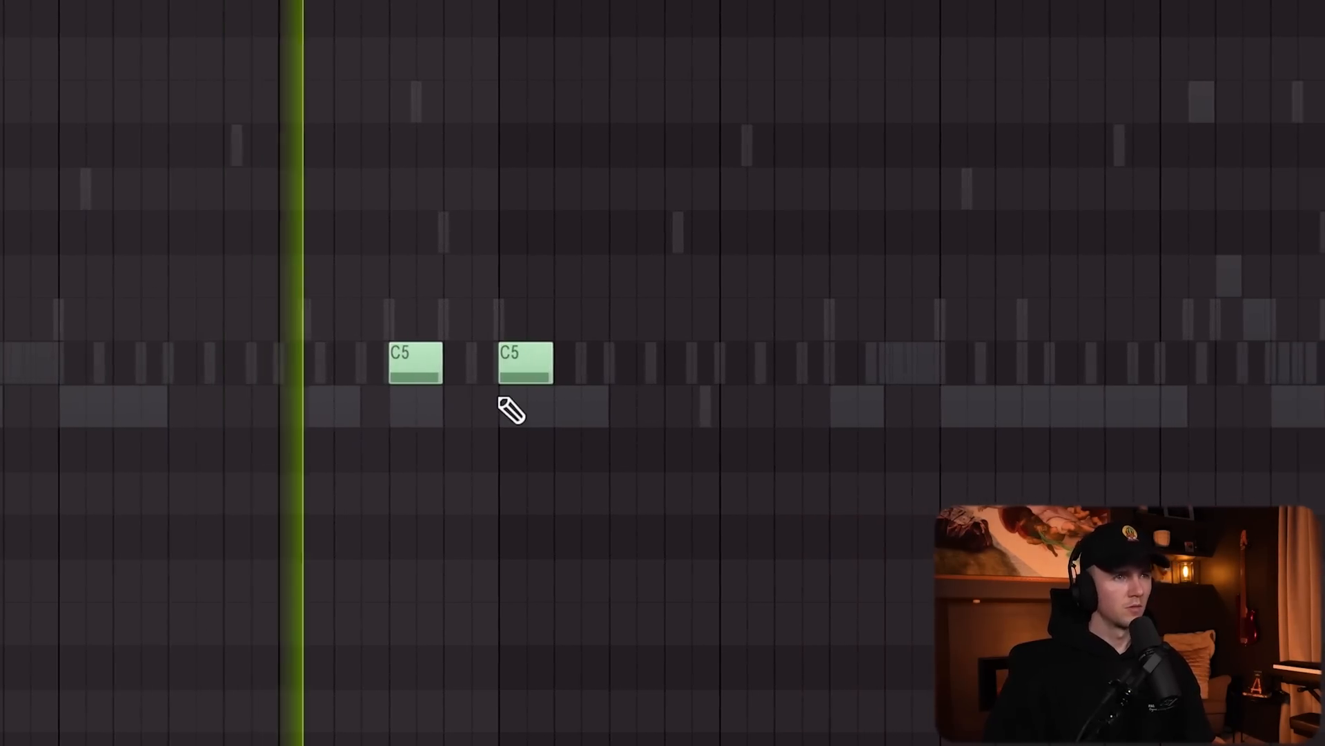
# - Add two more C5 percussion notes within bar 8 of the drum pattern
pyautogui.scroll(-2, 449, 464)
pyautogui.rightClick(444, 473)
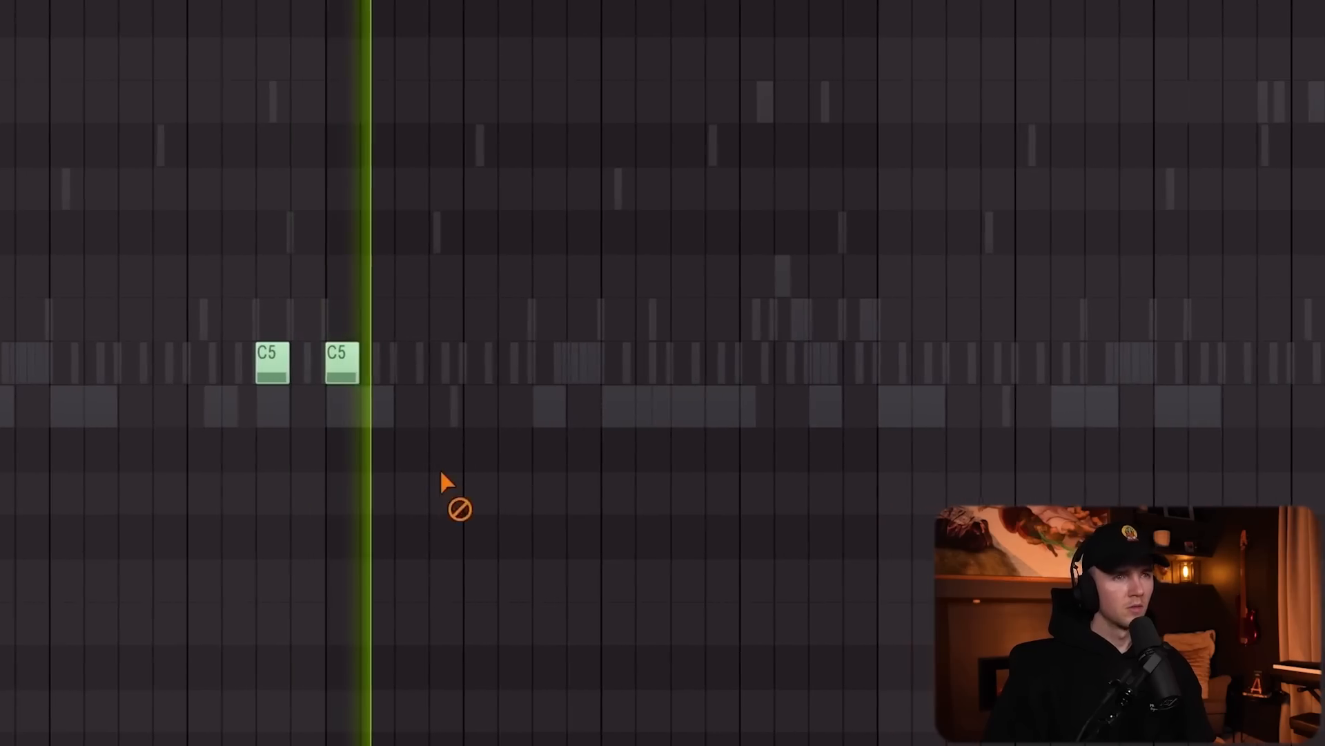
pyautogui.scroll(2, 548, 398)
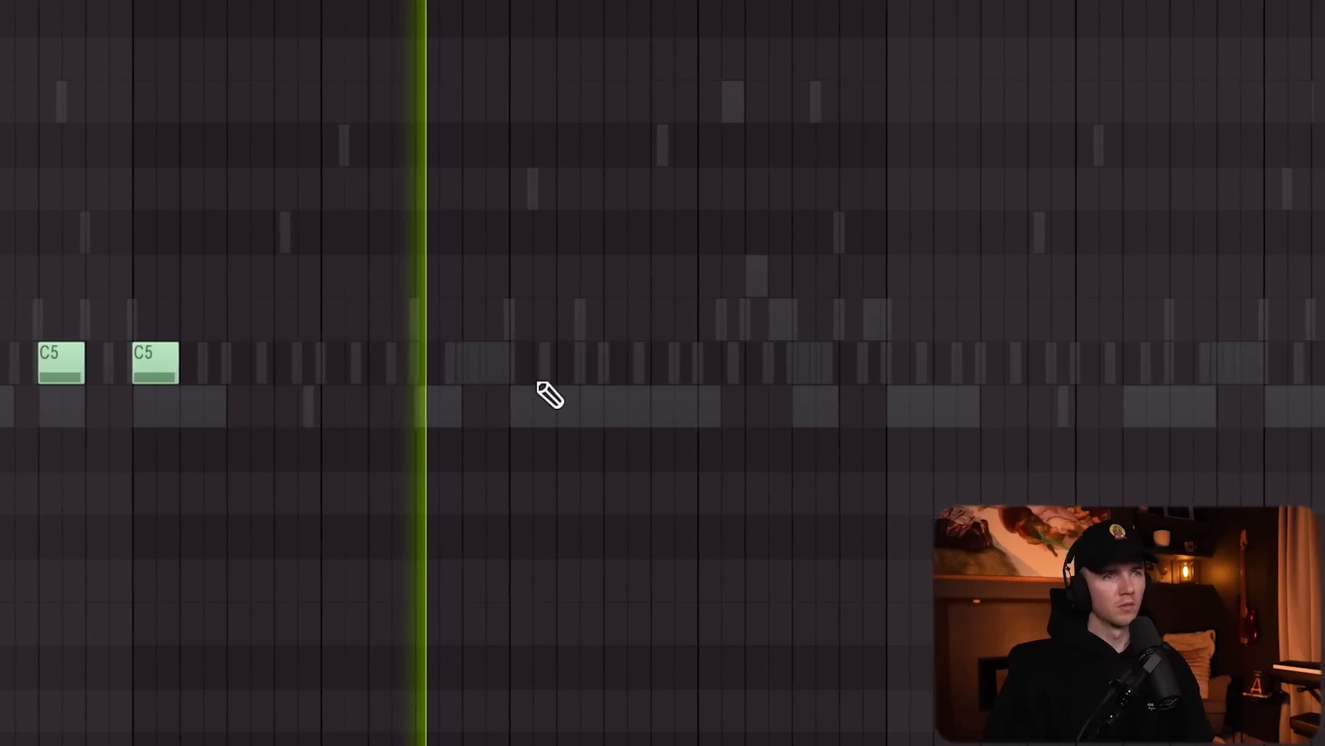
pyautogui.scroll(1, 642, 391)
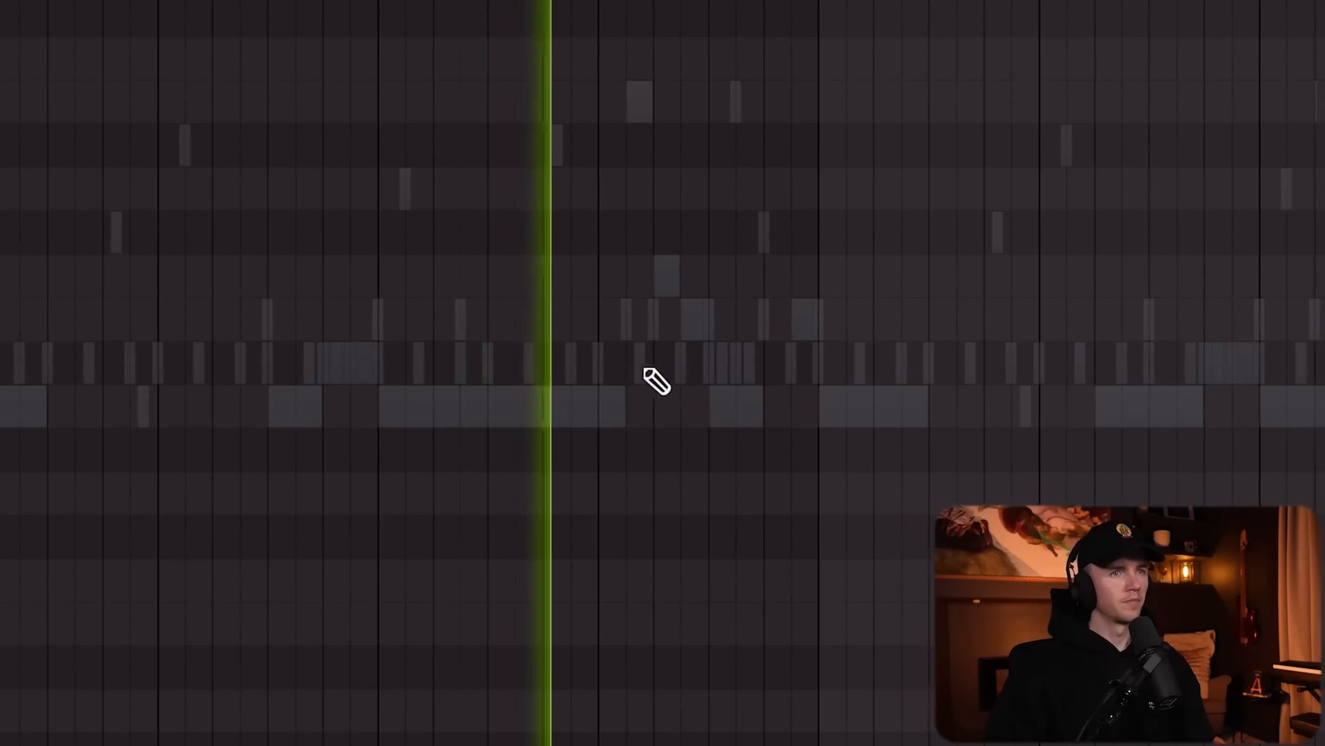
pyautogui.click(631, 363)
pyautogui.click(721, 364)
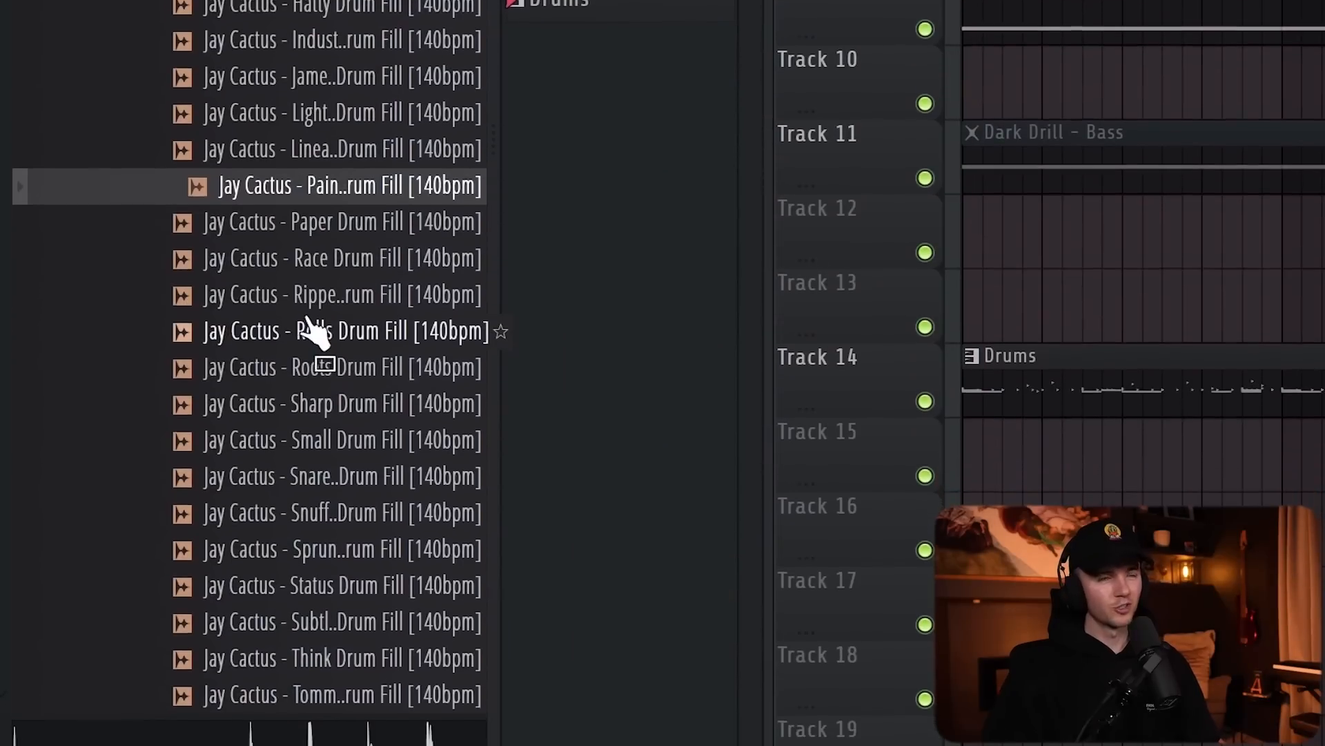
# - Preview the 140 bpm drum fills and place the Status Drum Fill at bar 16 on Track 13
pyautogui.moveTo(319, 333); pyautogui.dragTo(343, 366)
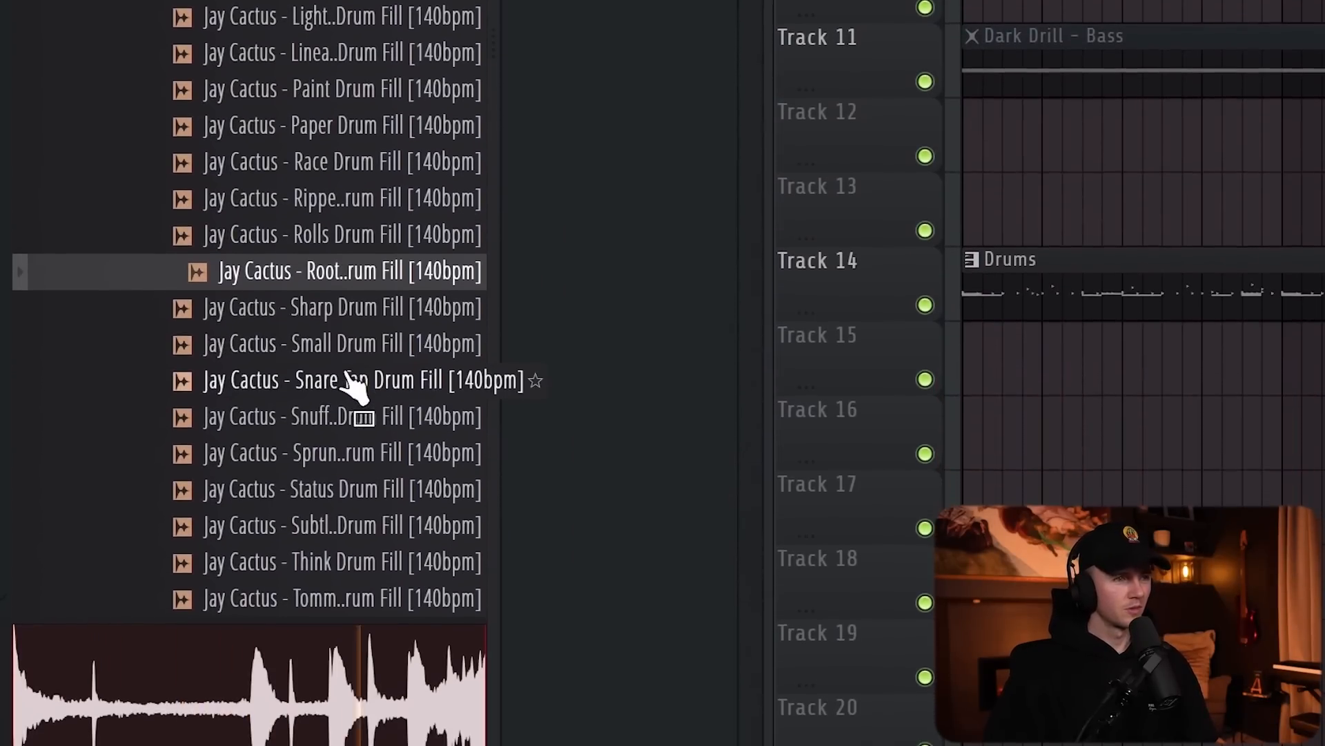
pyautogui.click(367, 557)
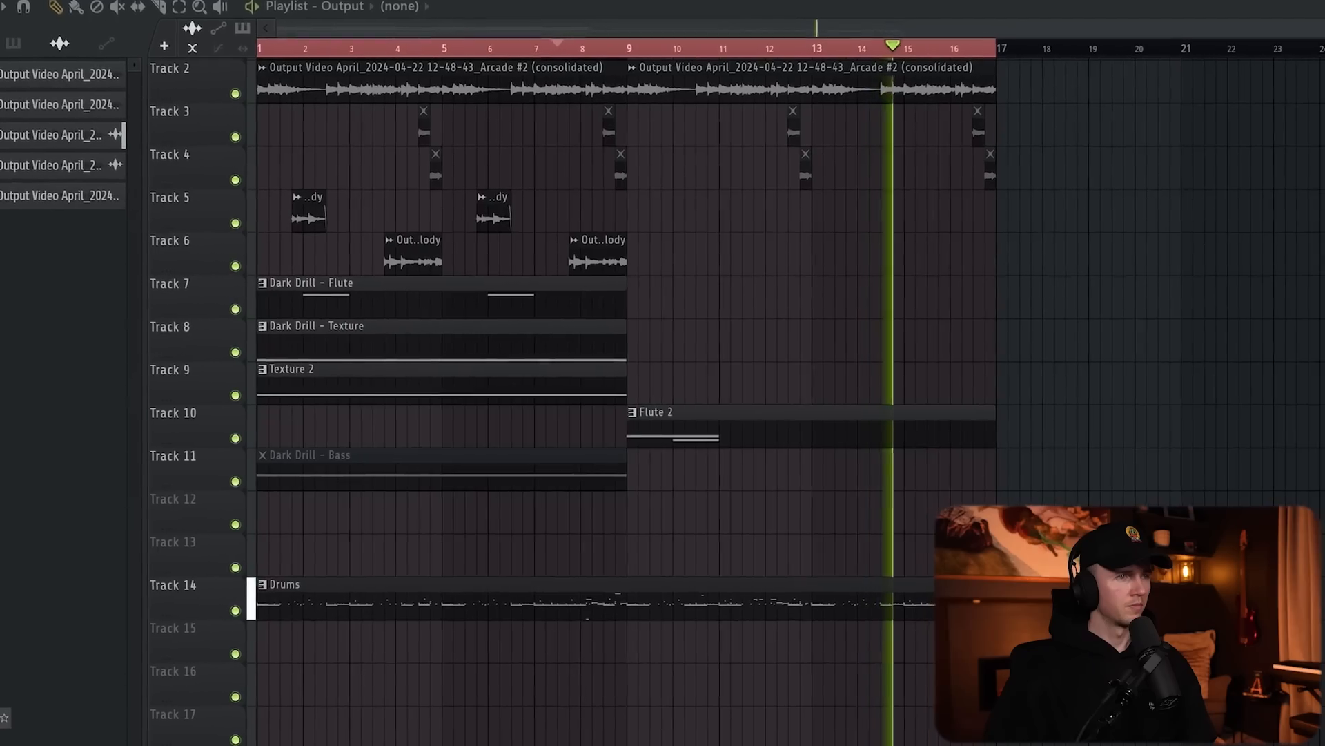
pyautogui.moveTo(368, 433); pyautogui.dragTo(936, 570)
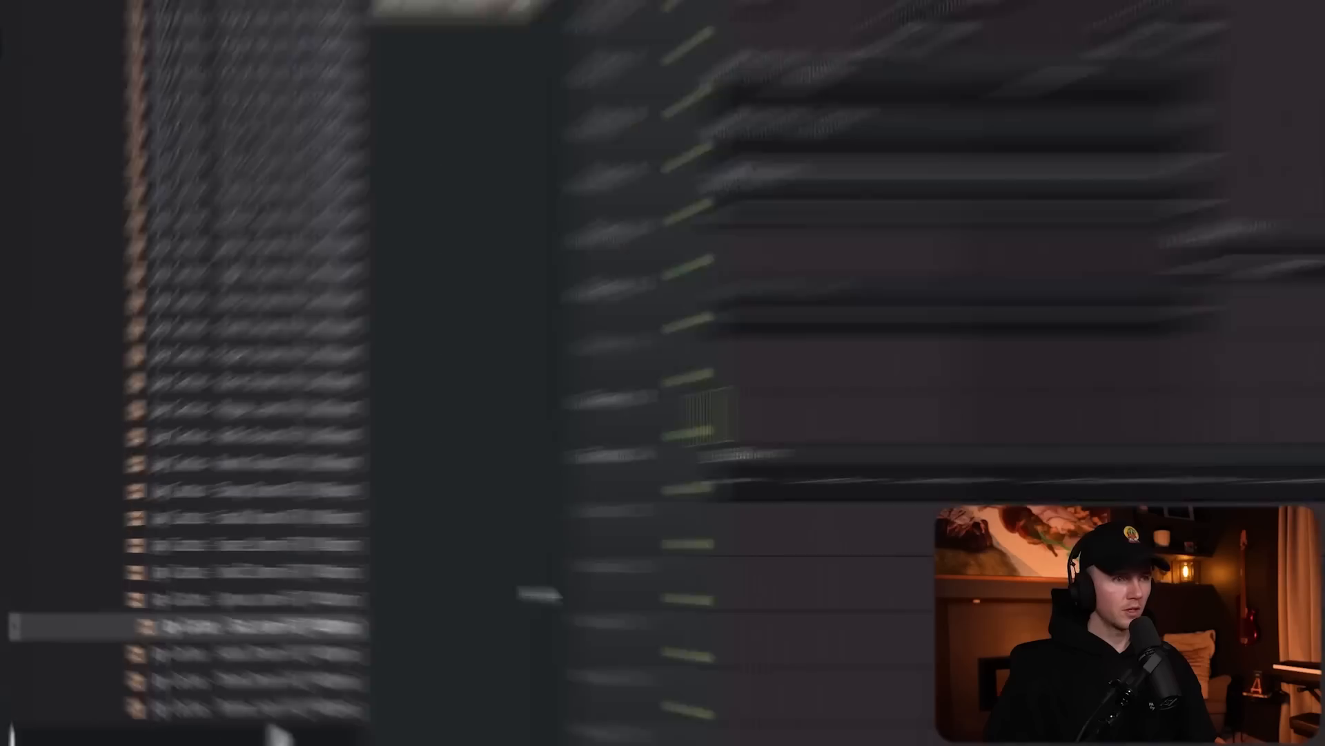
# - Place the Think Drum Fill at bar 15 on Track 13 and the Weeds Drum Fill at bar 8 on Track 15
pyautogui.moveTo(297, 636); pyautogui.dragTo(276, 678)
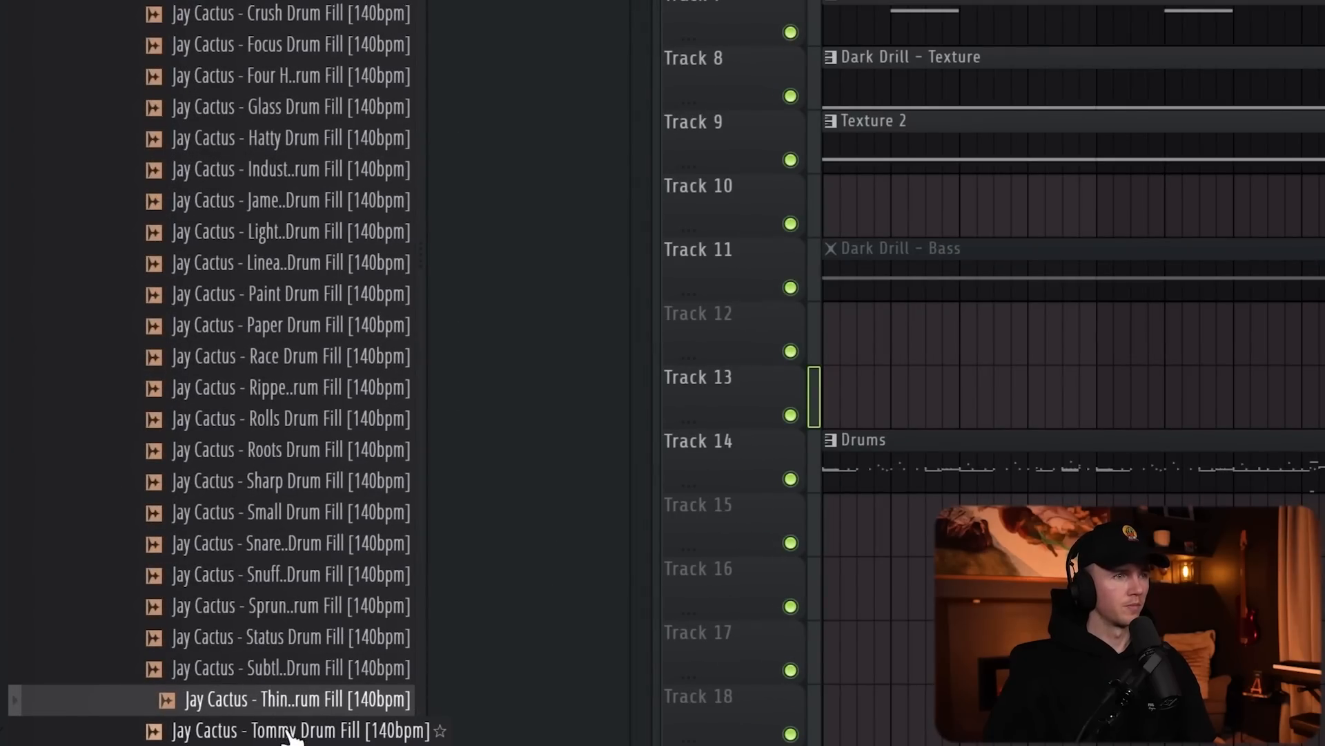
pyautogui.moveTo(304, 711); pyautogui.dragTo(724, 665)
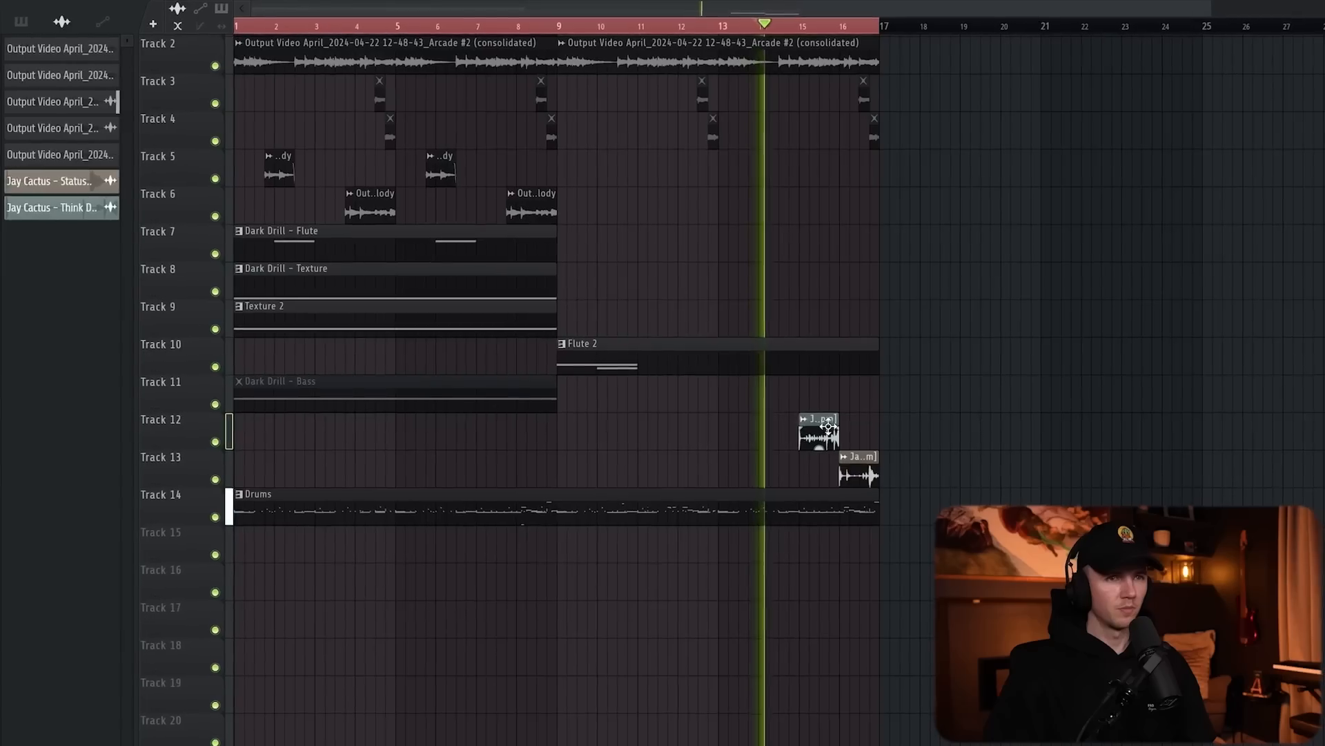
pyautogui.moveTo(829, 426); pyautogui.dragTo(828, 464)
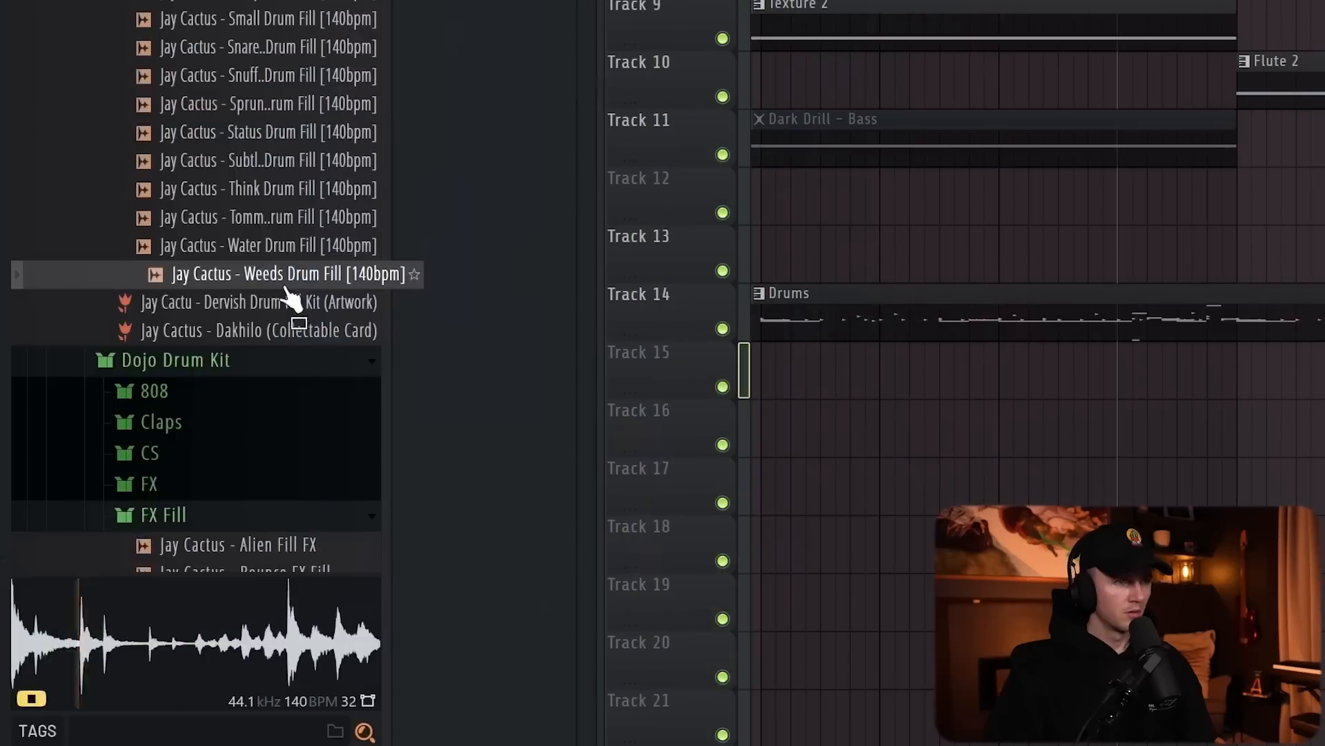
pyautogui.moveTo(370, 281); pyautogui.dragTo(999, 350)
# - Slice the Gross Beat Mix level automation clip at bar 9 and place a sample from the browser at bar 1 on Track 15
pyautogui.moveTo(505, 353); pyautogui.dragTo(508, 366)
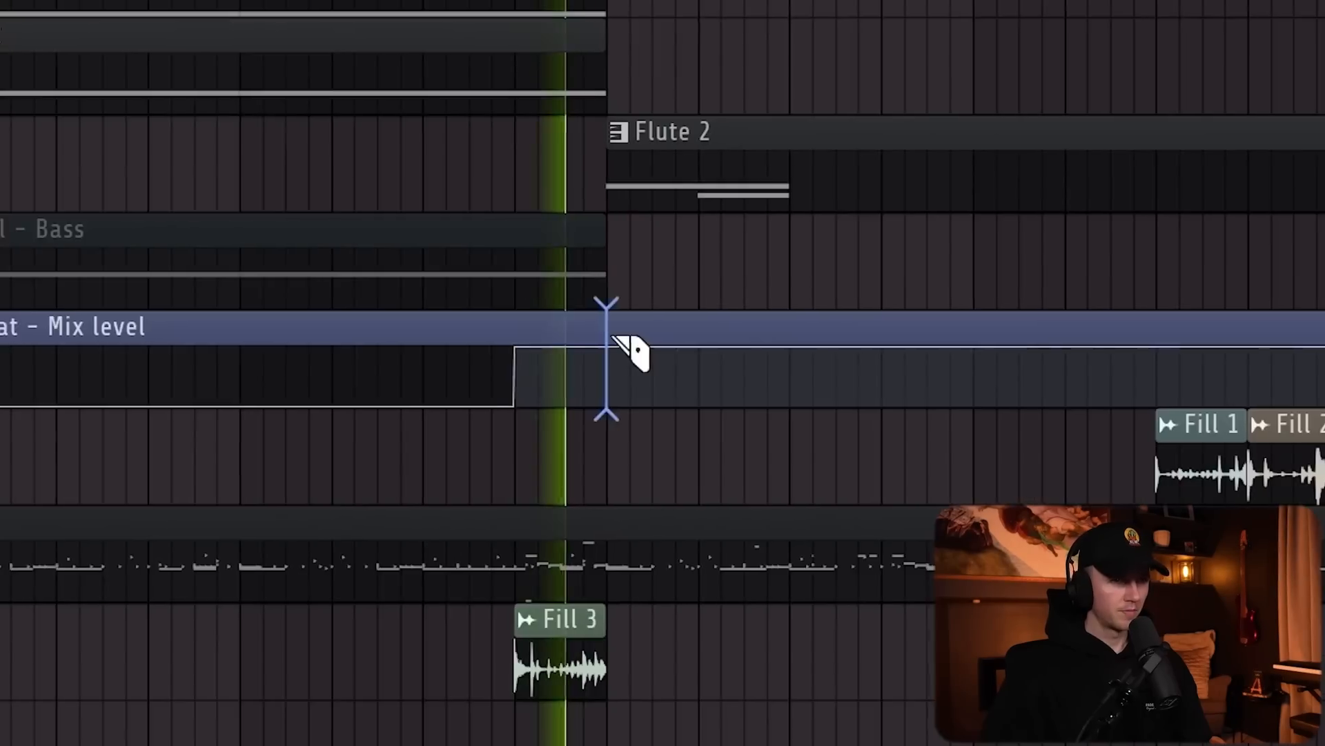
pyautogui.click(628, 349)
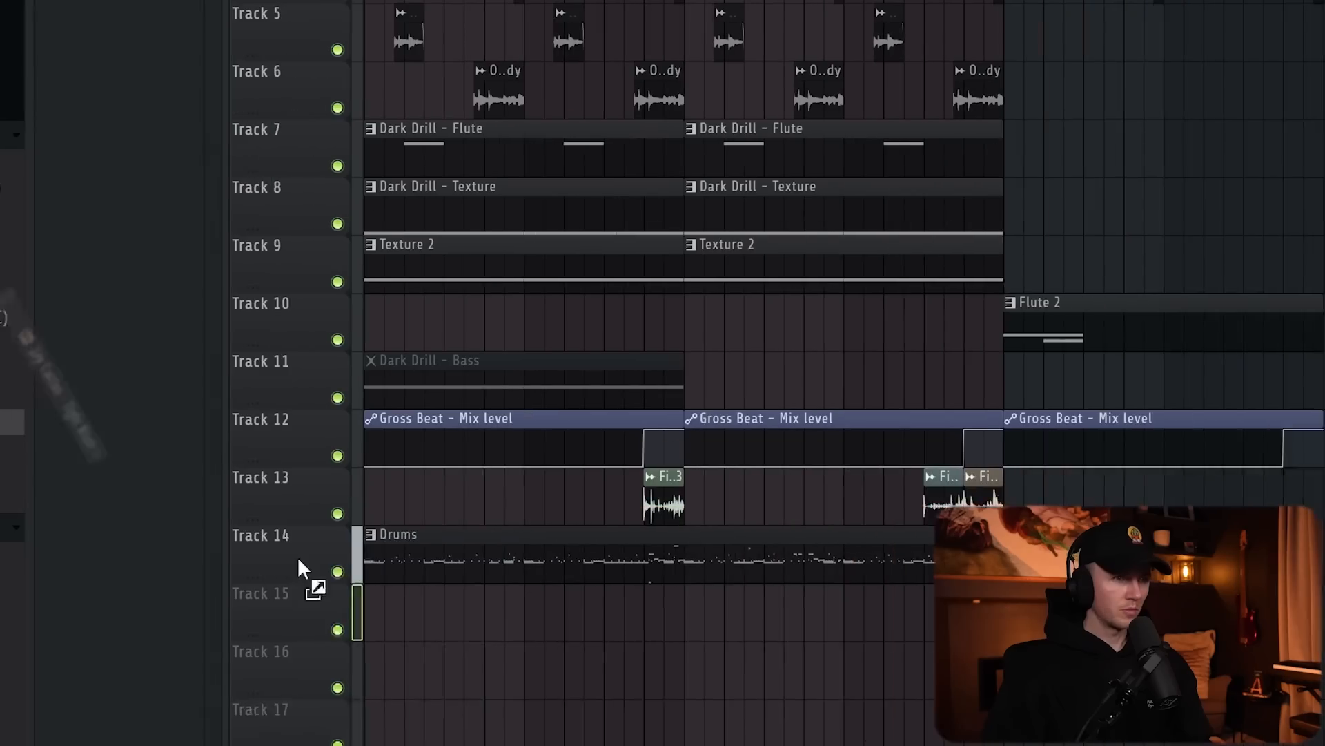
pyautogui.moveTo(298, 559); pyautogui.dragTo(374, 613)
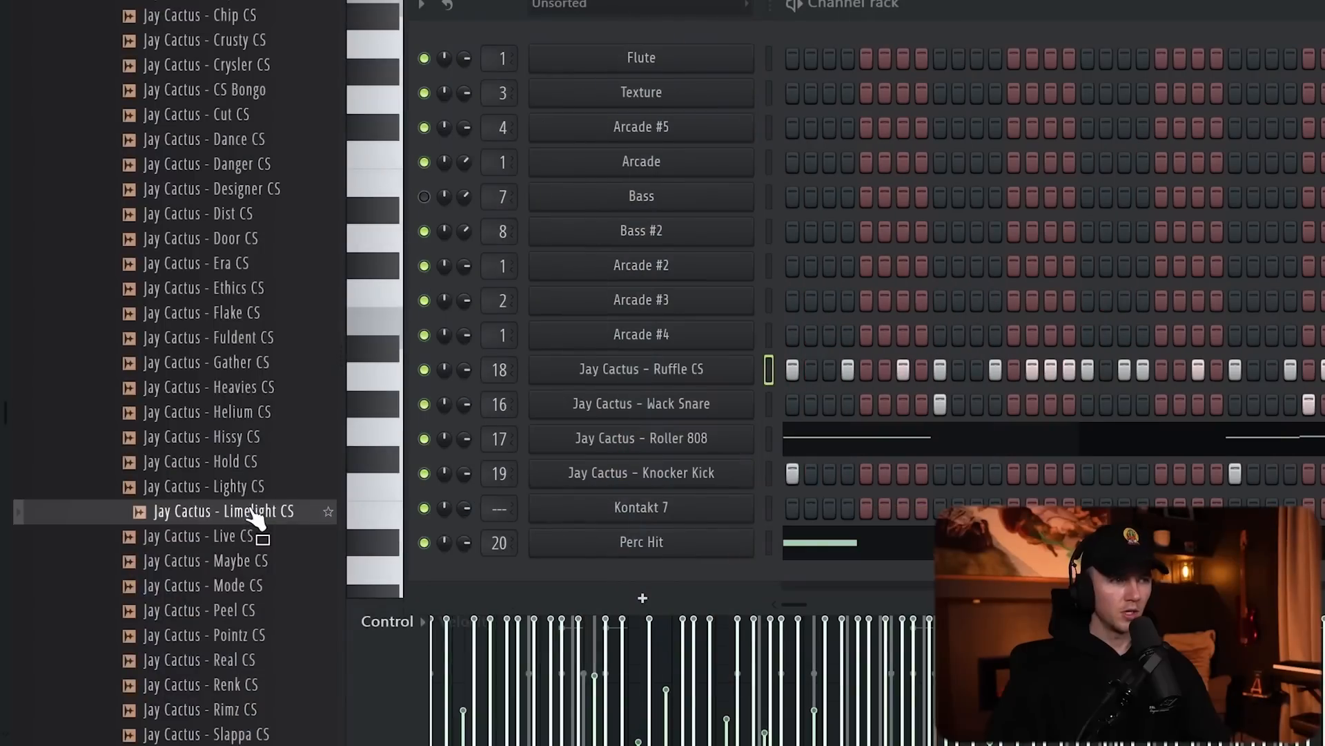
# - Load the Limelight CS sample into the channel rack below Ruffle CS and activate its steps 12, 15 and 23
pyautogui.moveTo(255, 508); pyautogui.dragTo(370, 410)
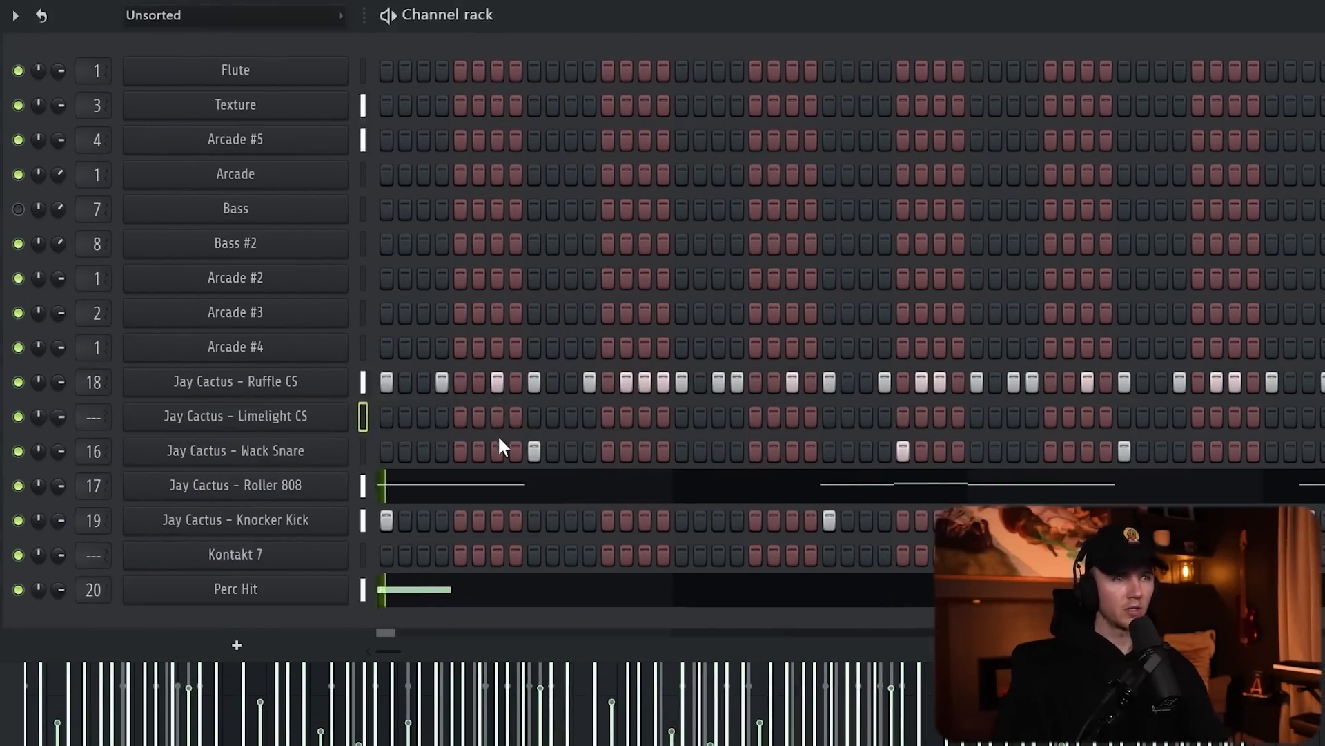
pyautogui.click(590, 416)
pyautogui.click(645, 416)
pyautogui.click(946, 449)
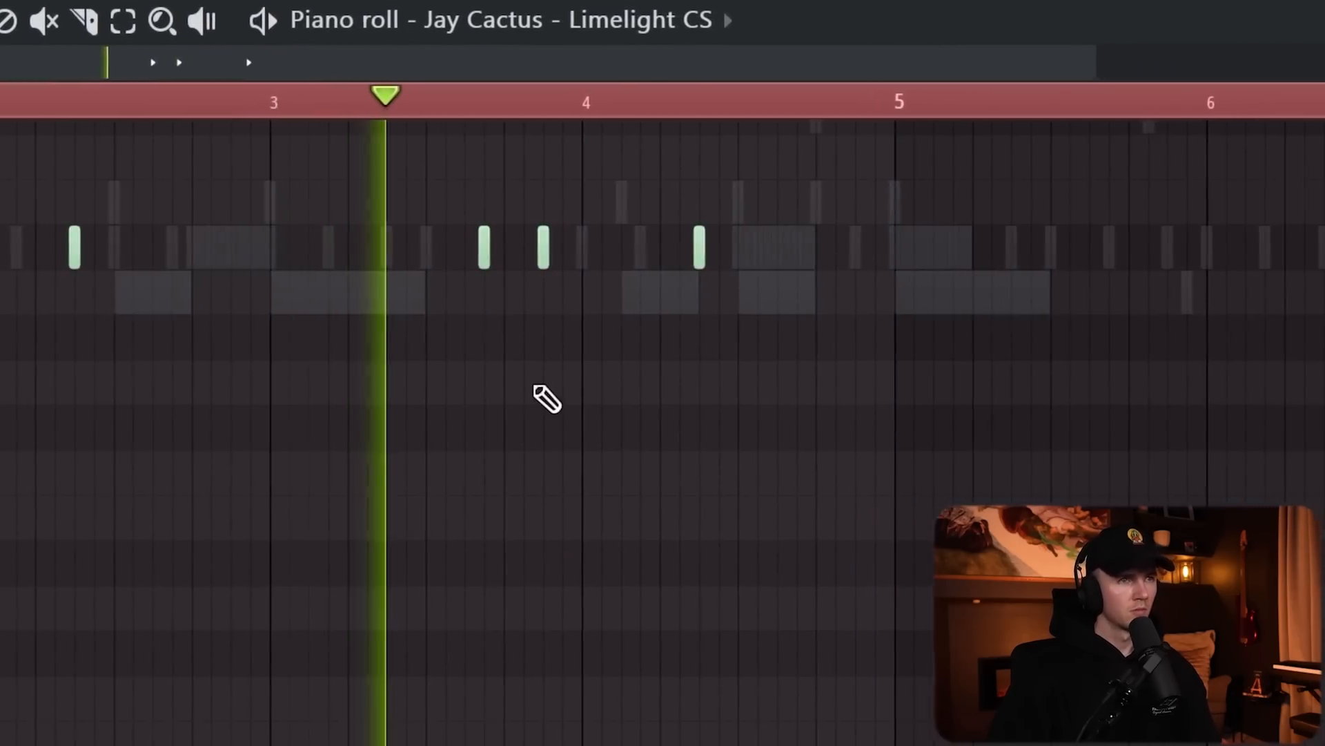
# - Shorten the time selection in the Limelight CS piano roll so that it ends at bar 5
pyautogui.click(774, 256)
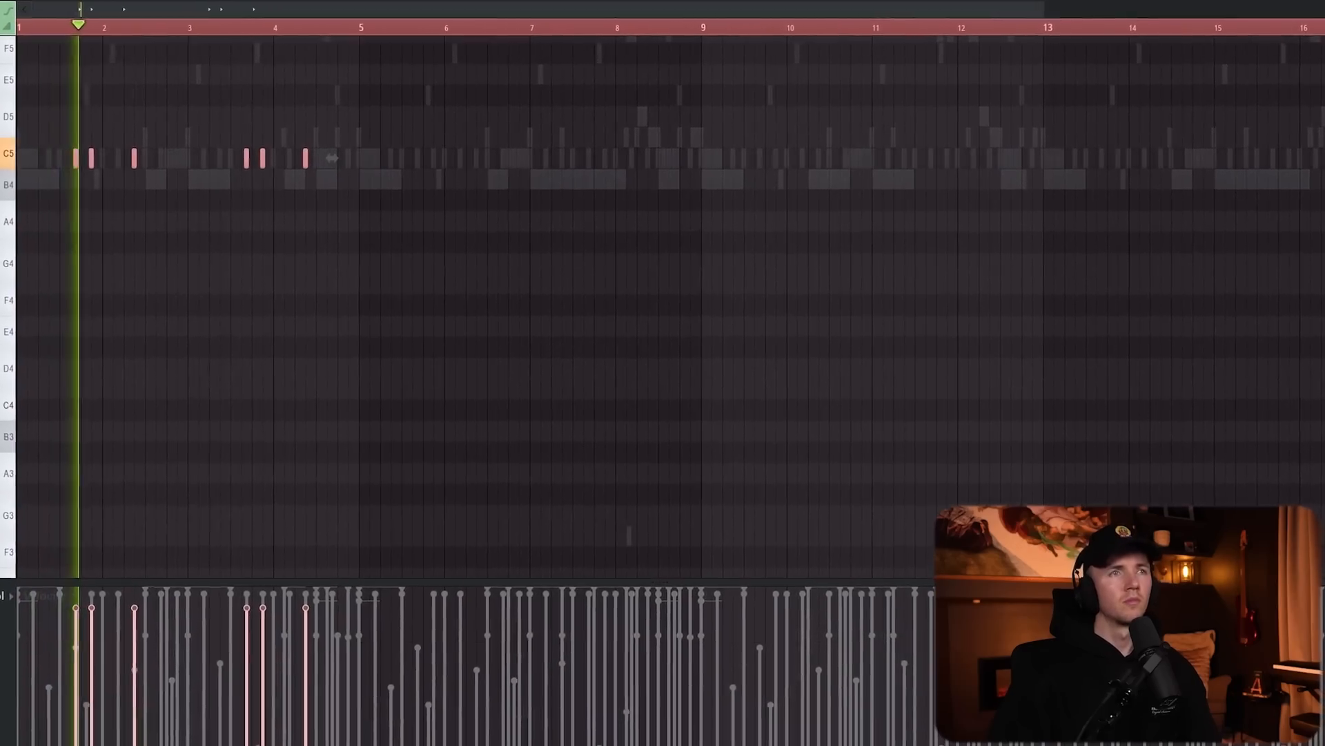
pyautogui.moveTo(1321, 29); pyautogui.dragTo(402, 32)
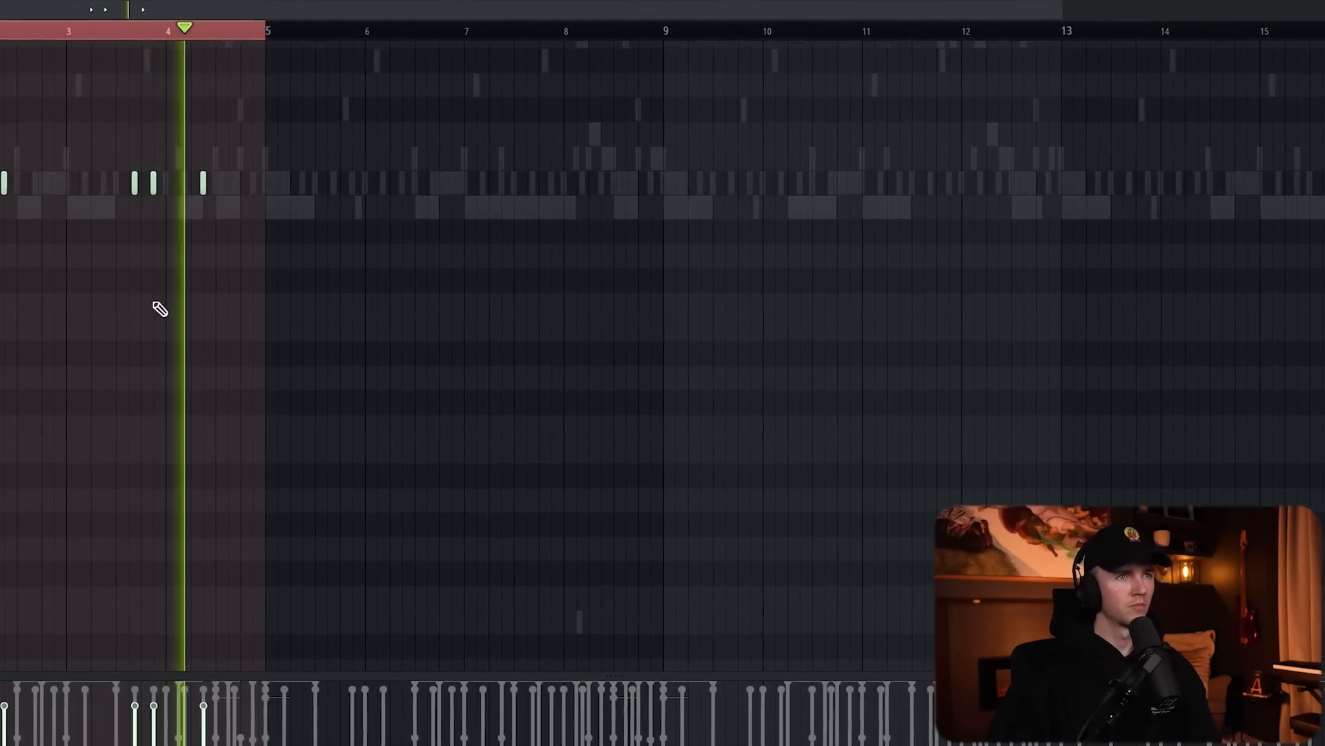
# - Select all the Limelight CS notes and duplicate them so the pattern repeats beyond bar 5
pyautogui.hotkey('ctrl', 'a')
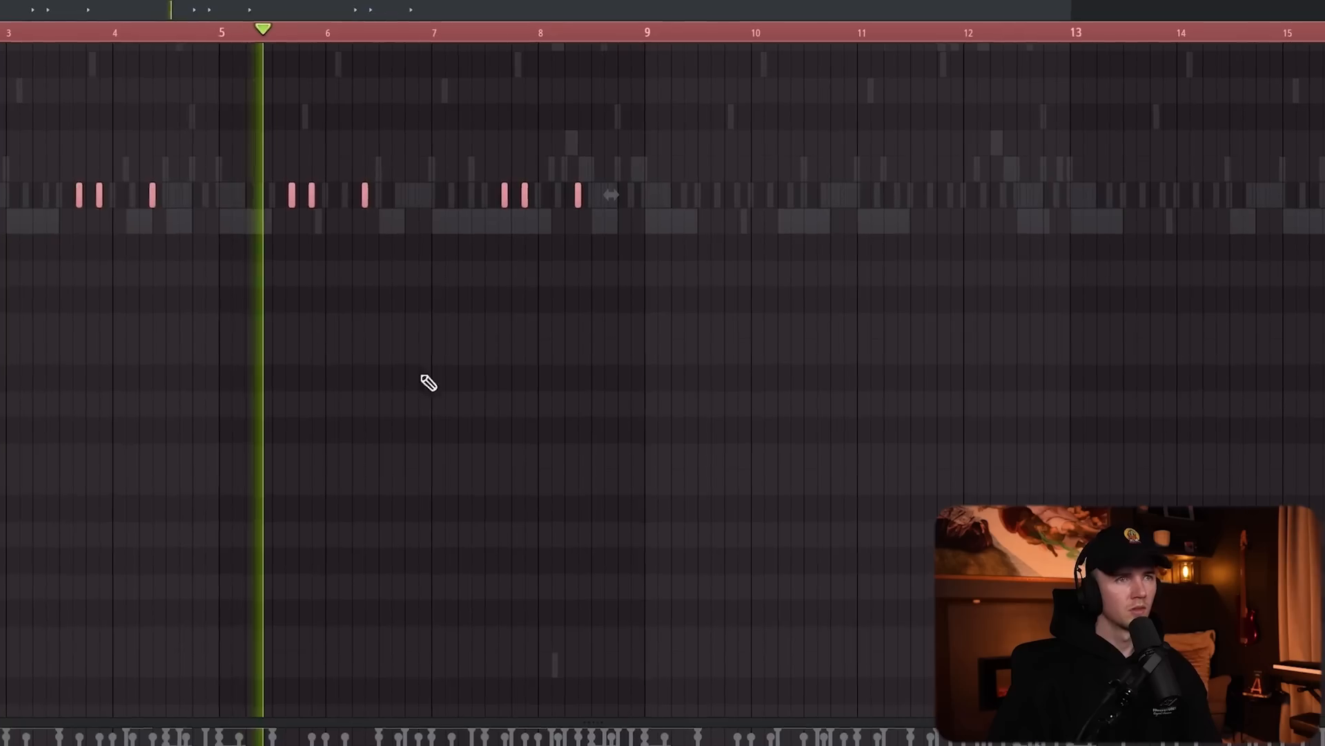
pyautogui.hotkey('ctrl', 'd')
pyautogui.scroll(2, 421, 379)
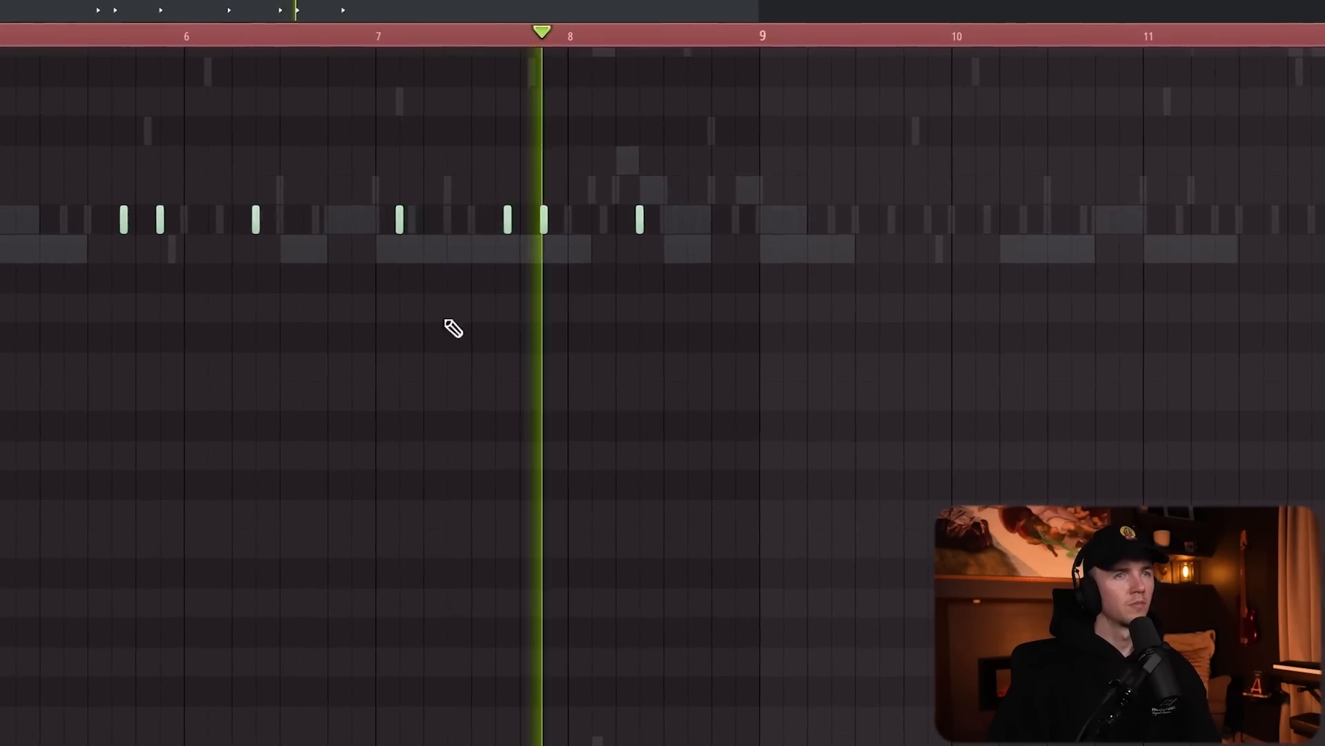
pyautogui.scroll(-2, 439, 285)
pyautogui.moveTo(1198, 46); pyautogui.dragTo(626, 31)
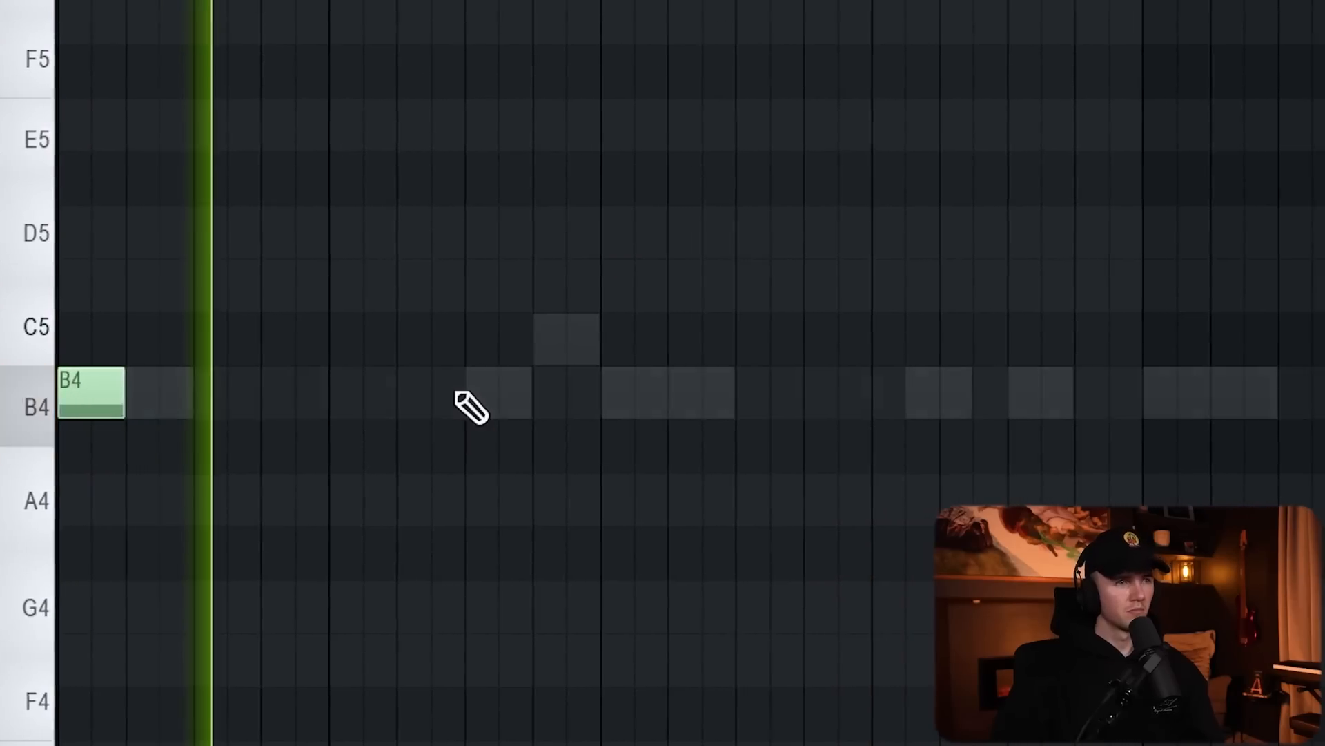
# - Add B4 notes over the ghost notes from bar 2 to bar 5 and raise the second bar 4 note to C5
pyautogui.click(459, 392)
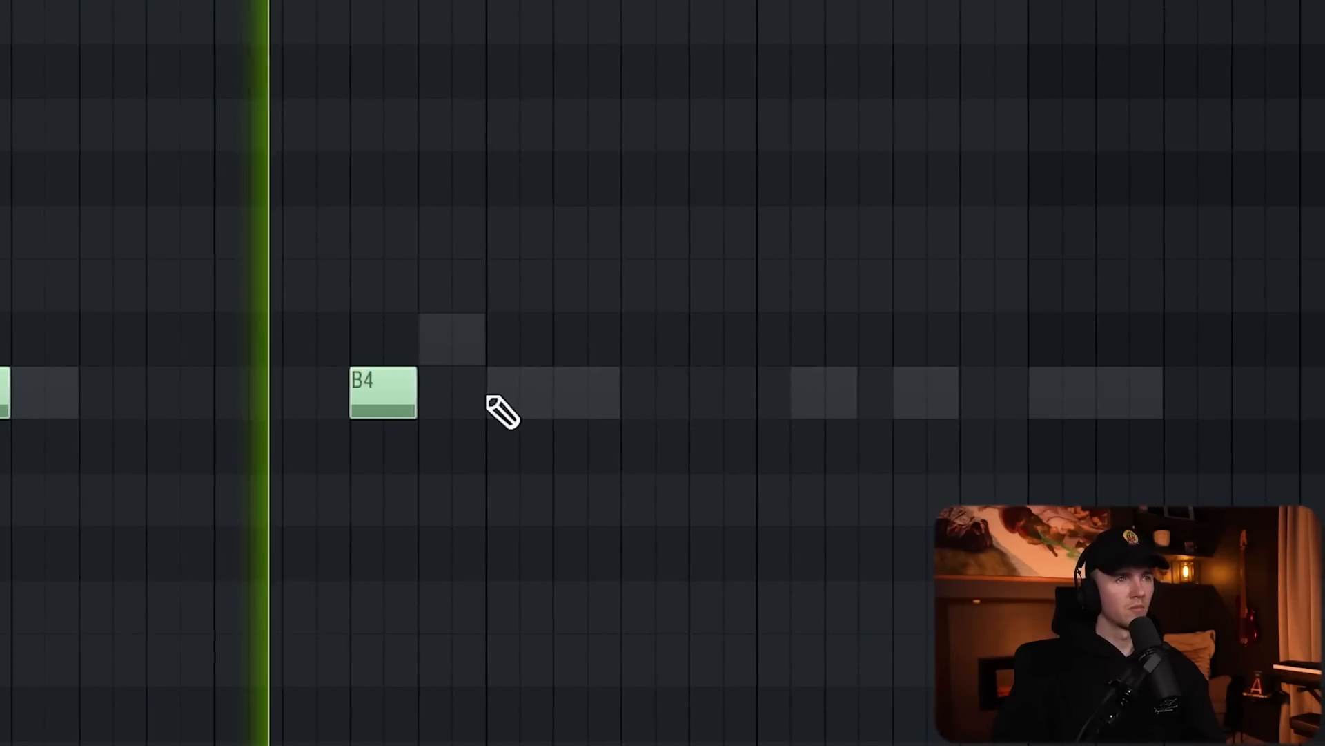
pyautogui.click(500, 393)
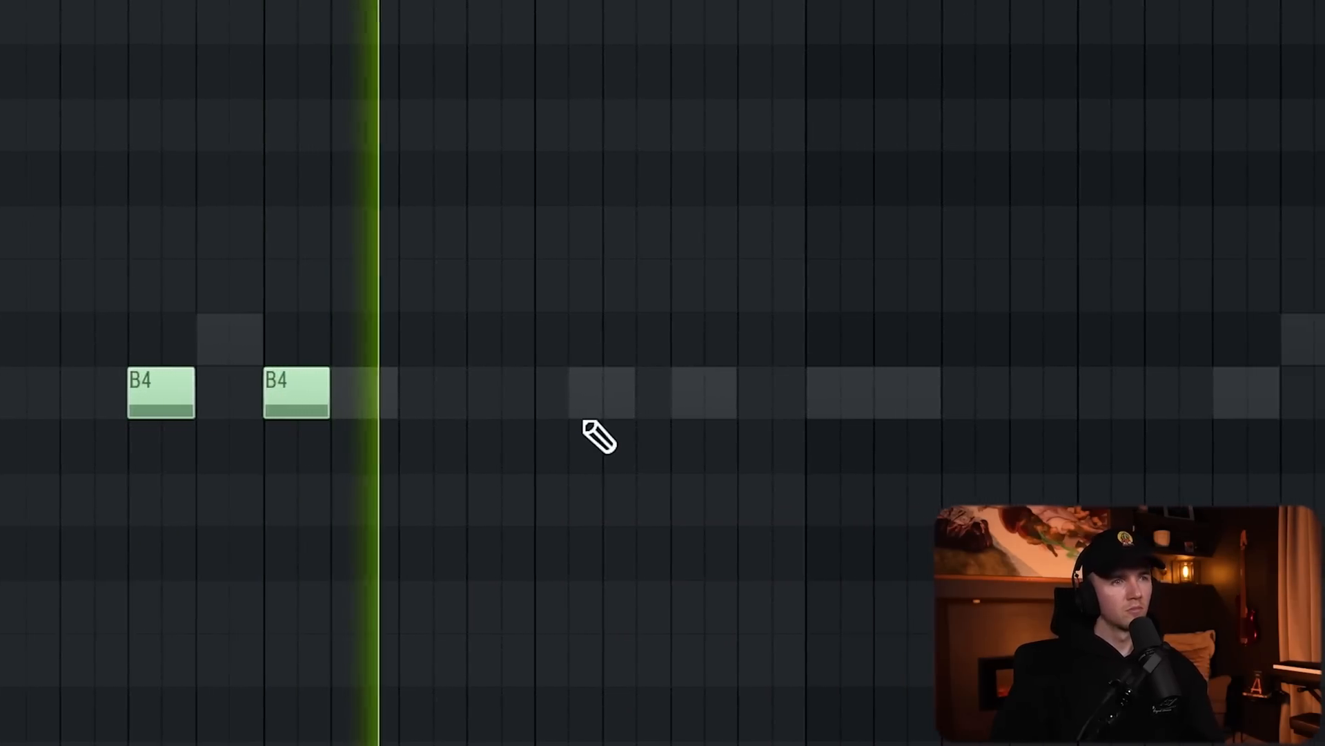
pyautogui.scroll(1, 588, 422)
pyautogui.click(583, 393)
pyautogui.click(683, 392)
pyautogui.click(812, 392)
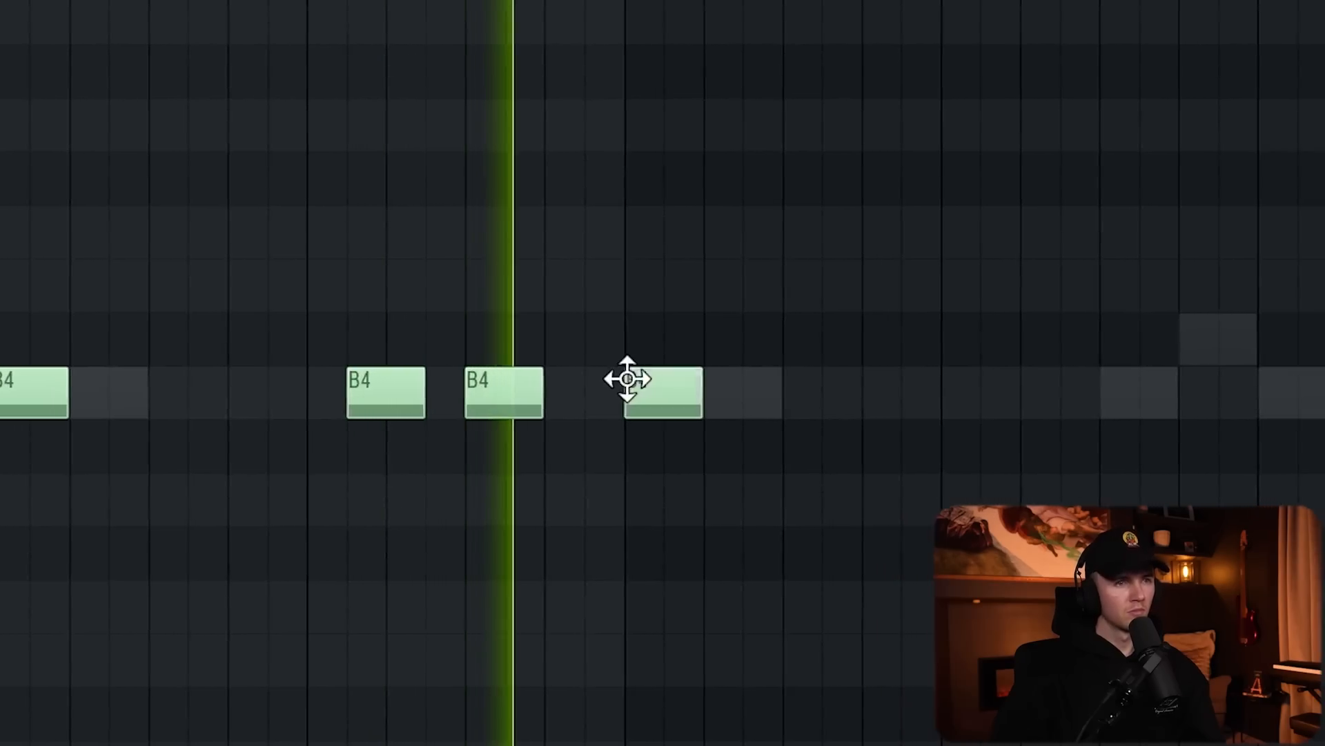
pyautogui.moveTo(449, 427); pyautogui.dragTo(448, 397)
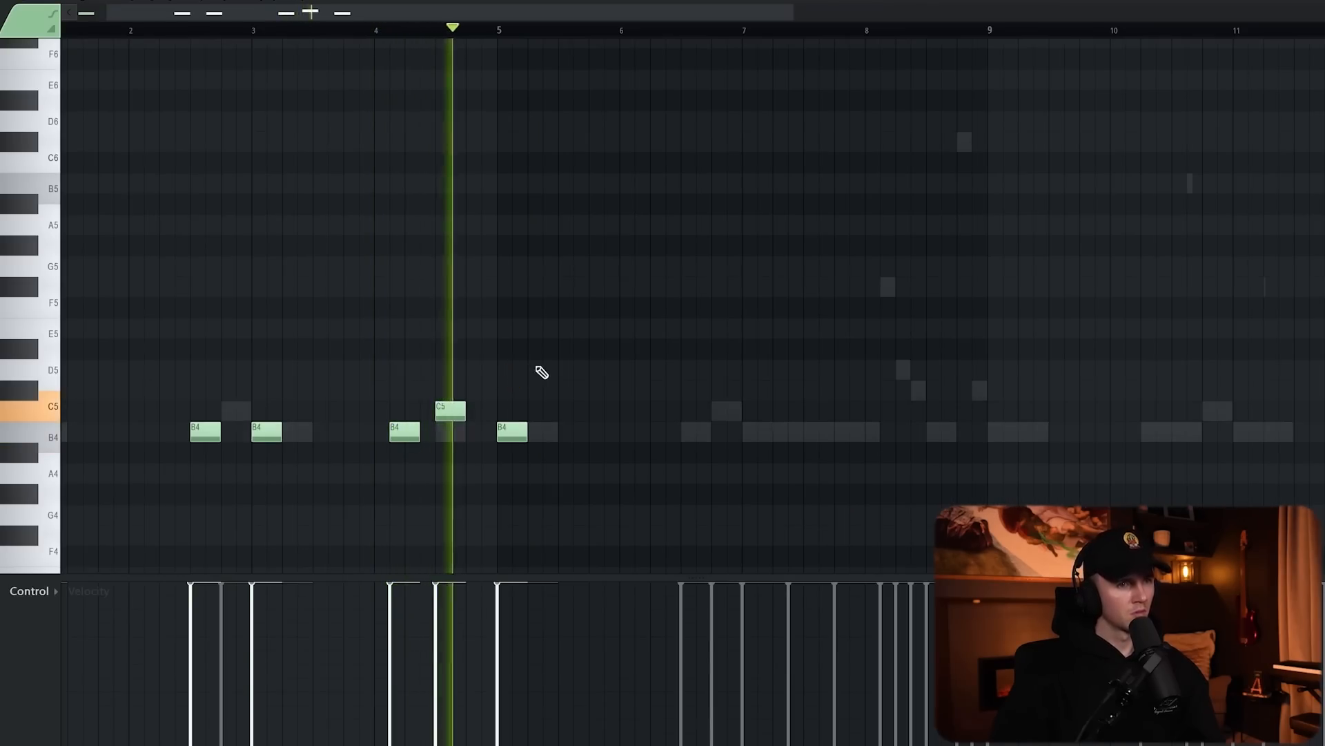
# - Continue the melodic hits with a B4 note late in bar 7 and a C#5 note in bar 8
pyautogui.scroll(-2, 541, 374)
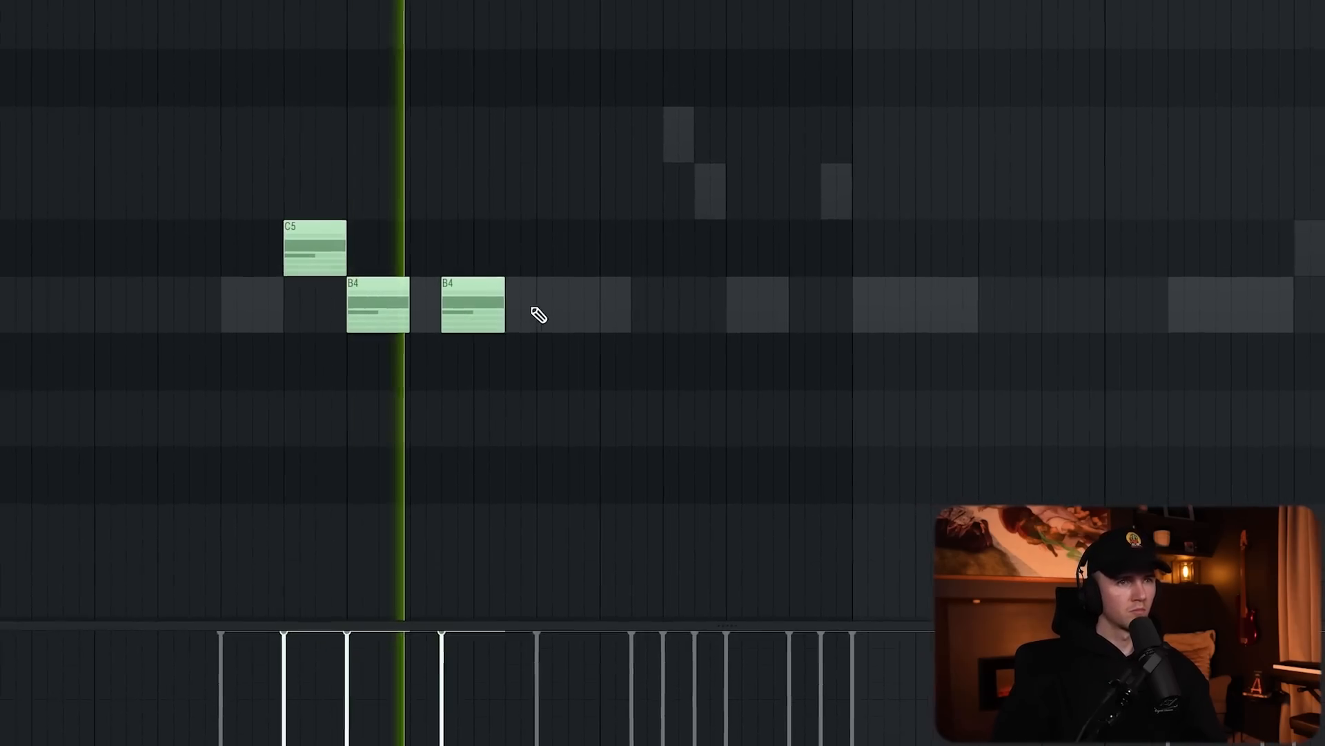
pyautogui.click(539, 312)
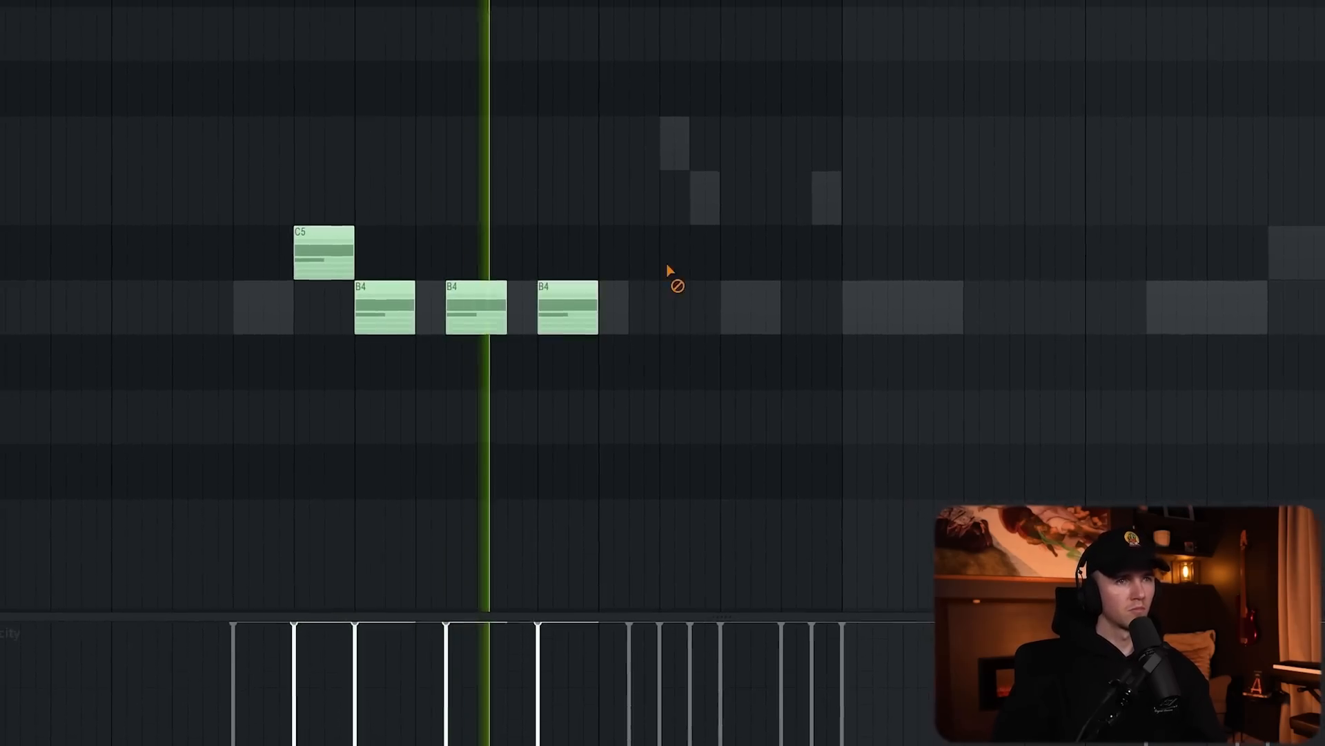
pyautogui.click(701, 214)
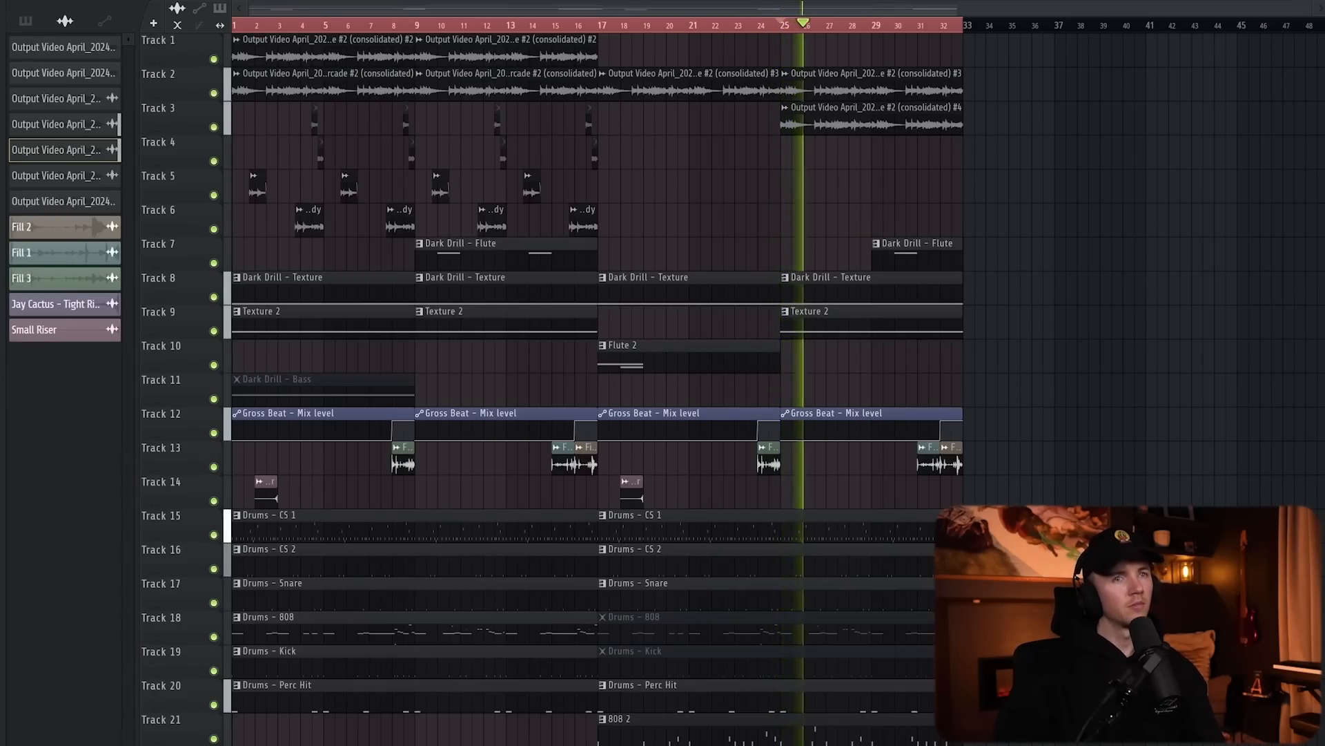
# - Extend the second 808 pattern through bars 13 to 16 with B4 notes and high B5 and F#5 accents
pyautogui.scroll(-1, 817, 291)
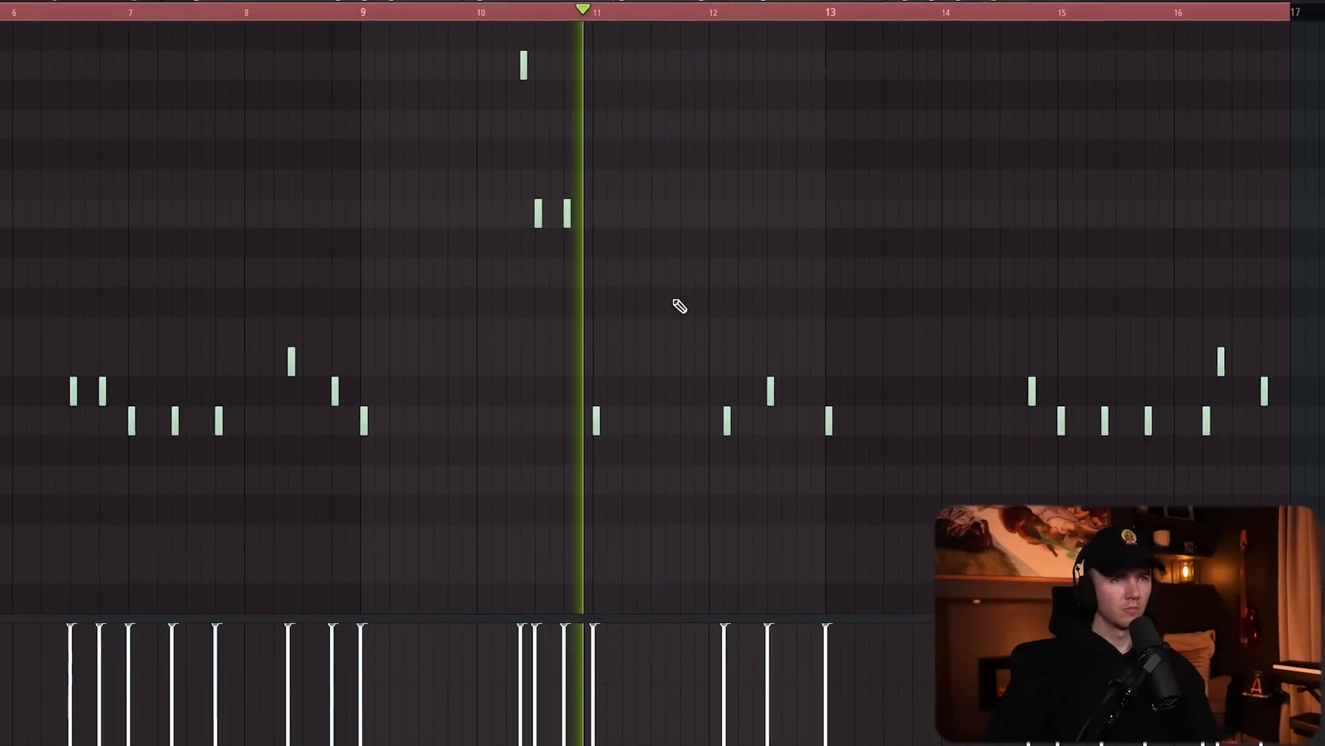
pyautogui.scroll(2, 756, 449)
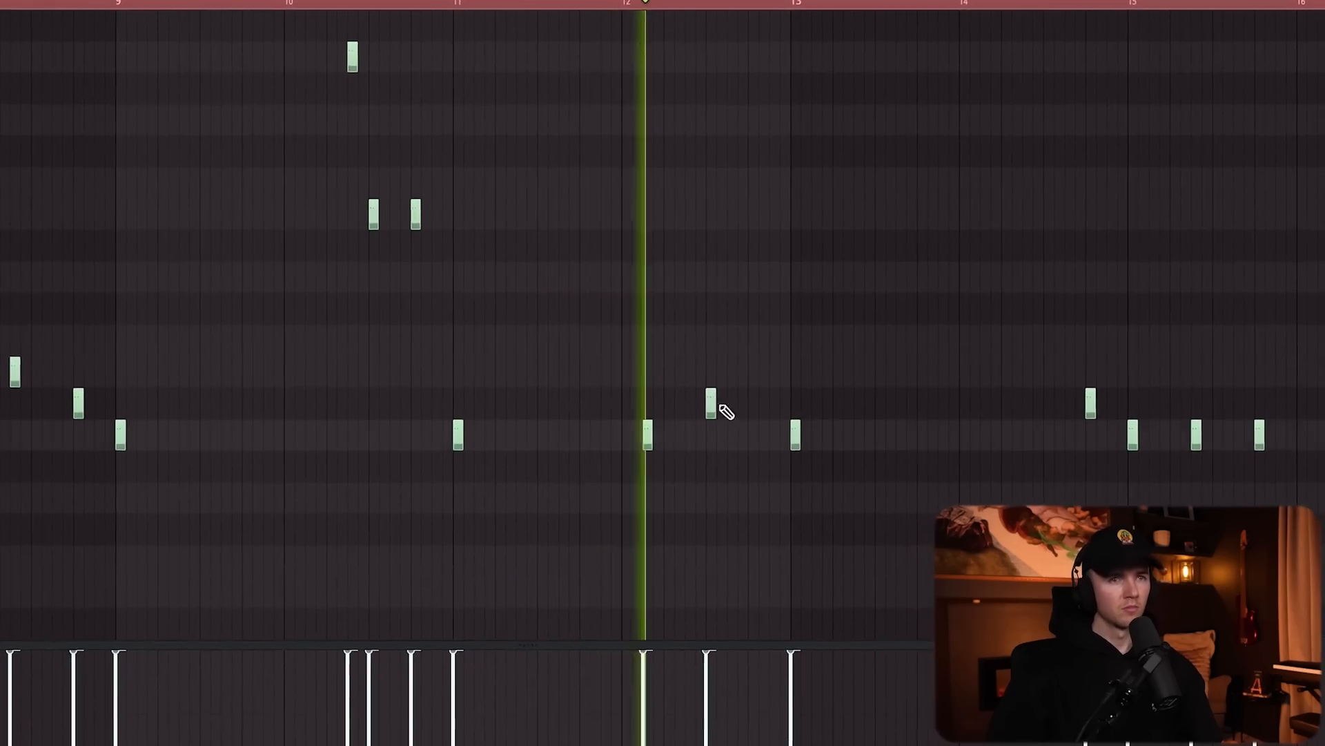
pyautogui.scroll(-3, 698, 375)
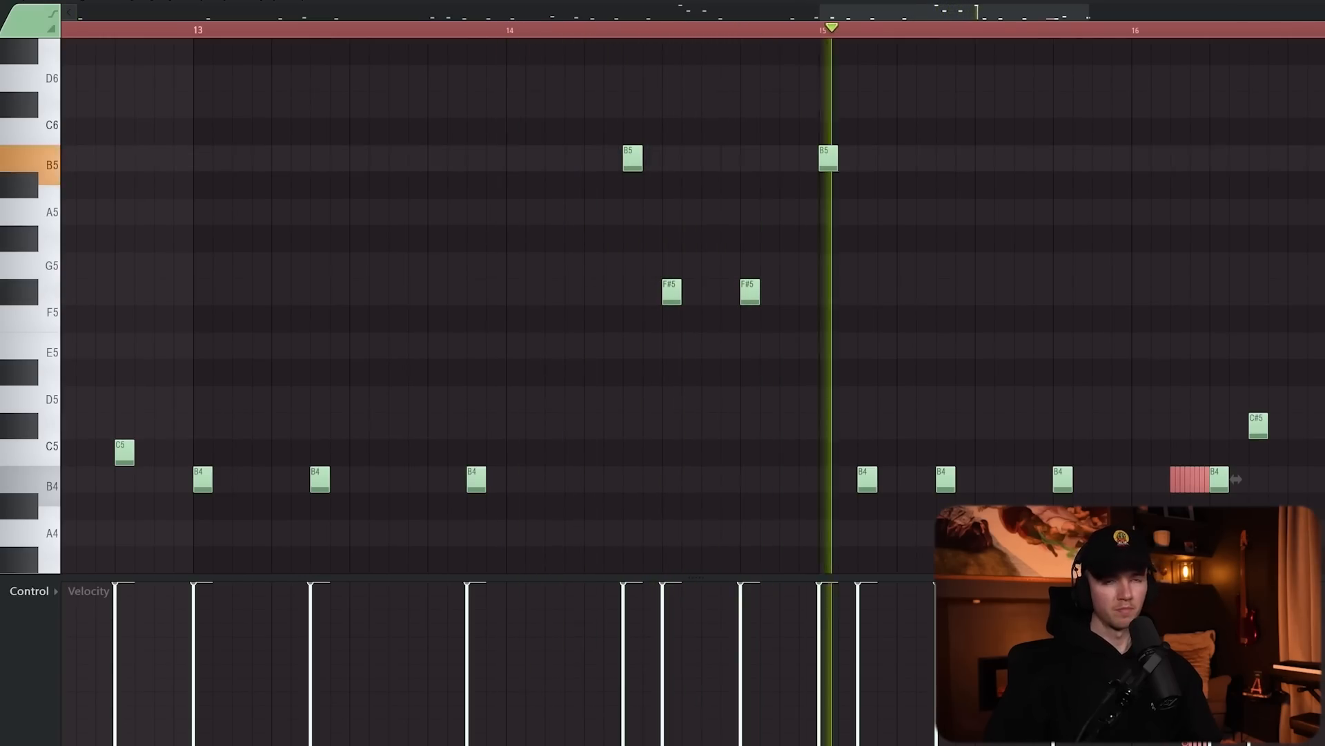
pyautogui.scroll(-4, 1077, 524)
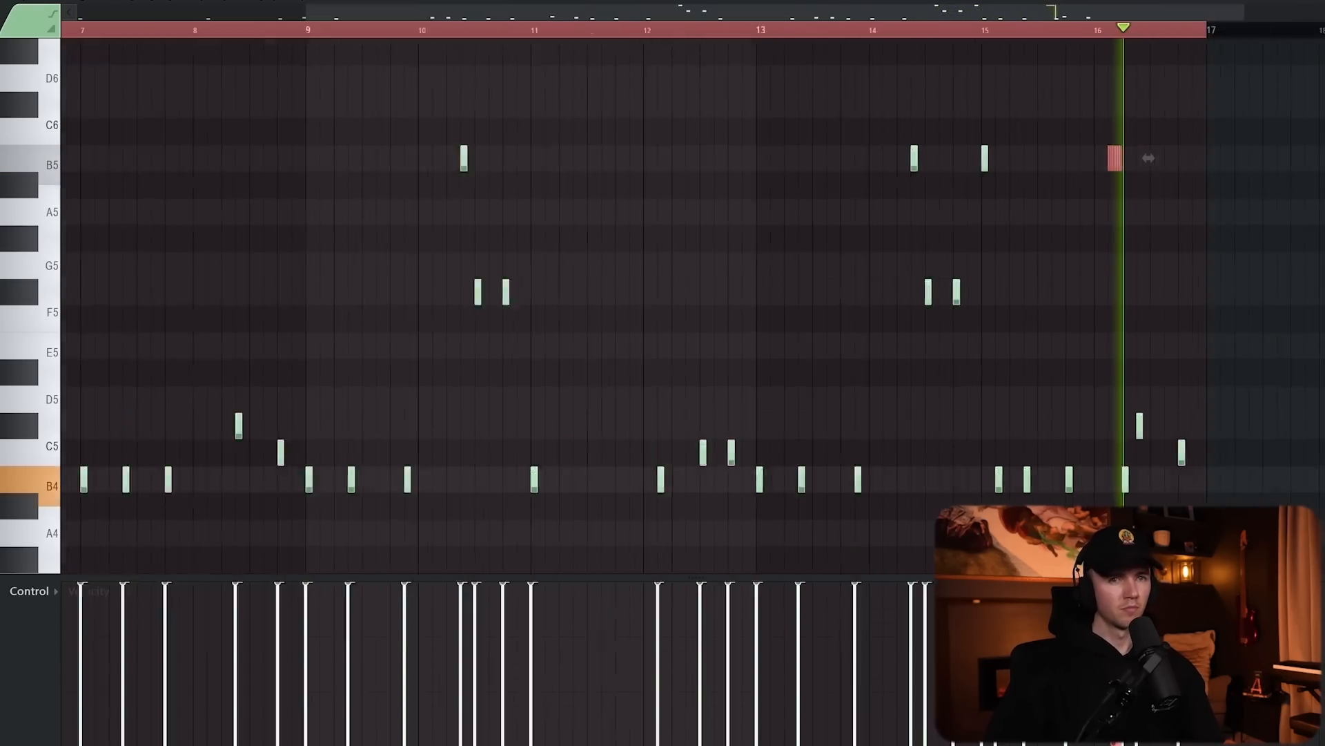
pyautogui.scroll(1, 1198, 493)
pyautogui.hotkey('ctrl', 'd')
# - Place kick notes in time with the 808 ghost notes across bars 9 to 15
pyautogui.click(1125, 268)
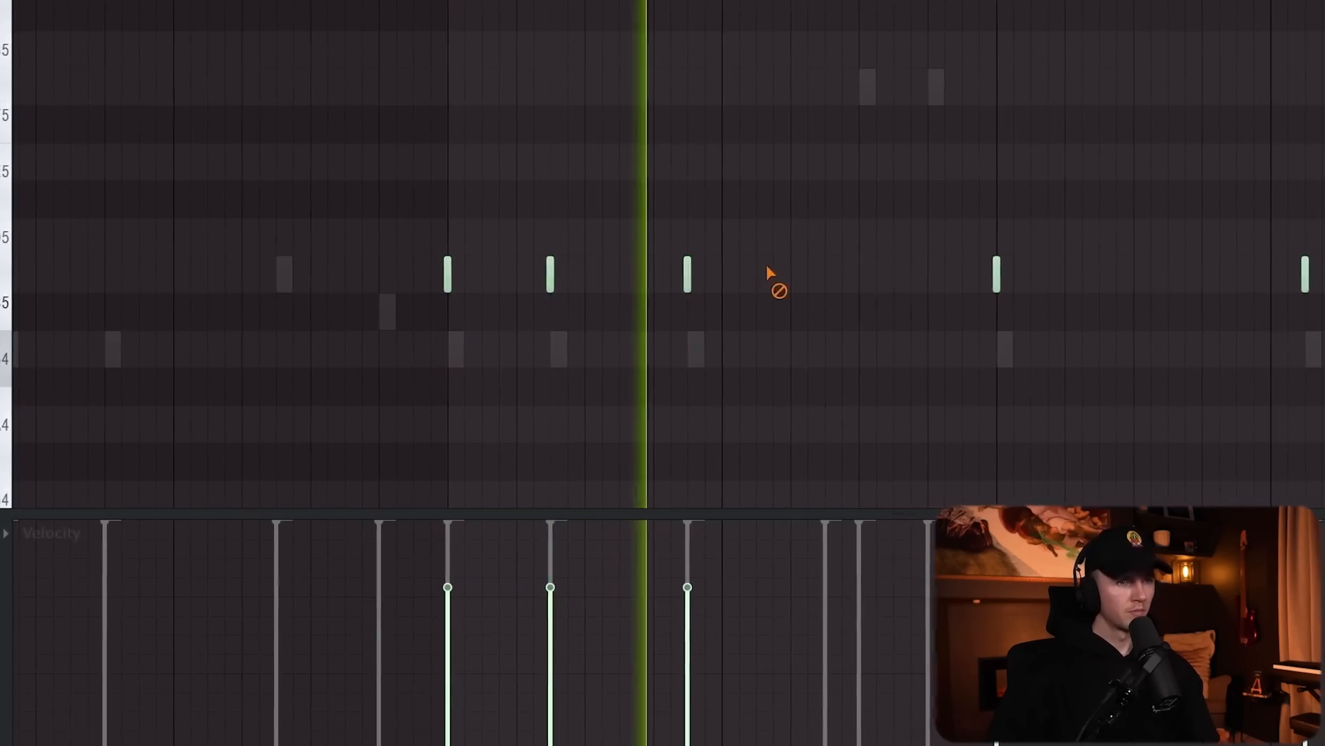
pyautogui.scroll(-4, 819, 347)
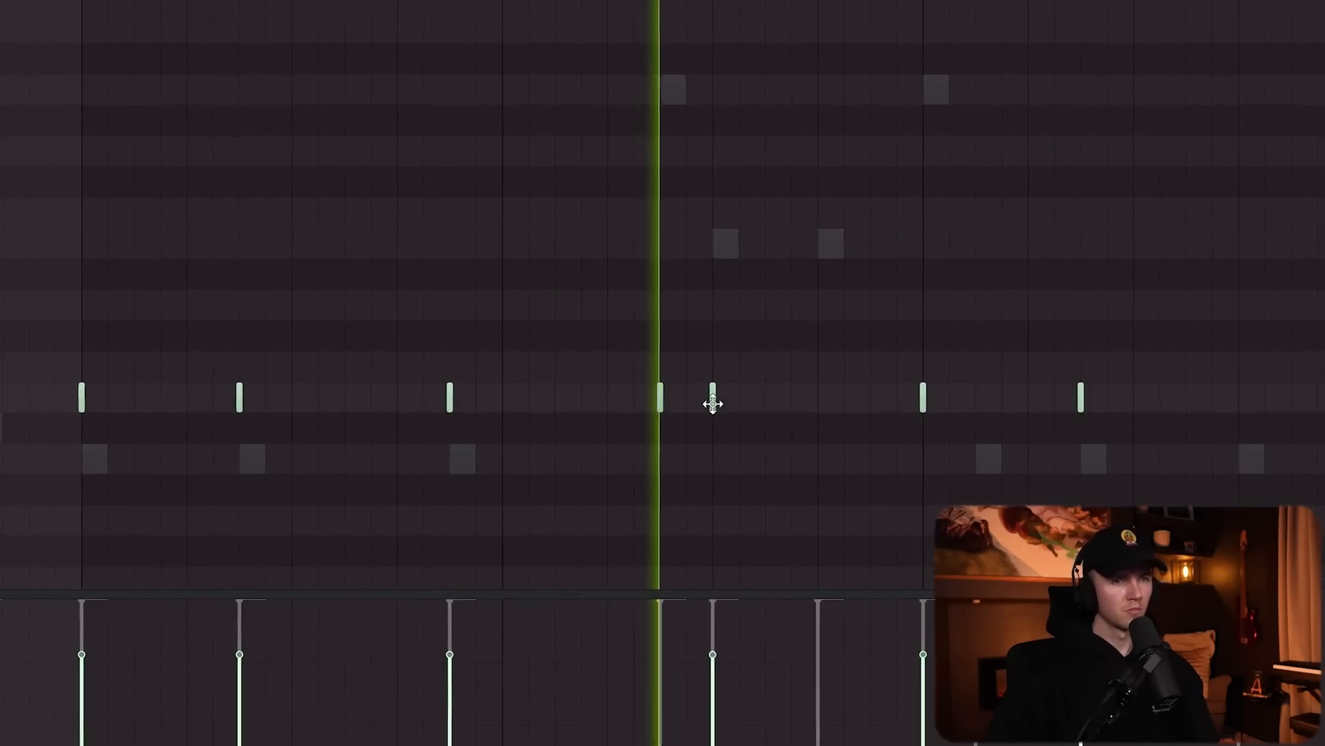
pyautogui.scroll(2, 987, 462)
pyautogui.scroll(-2, 811, 497)
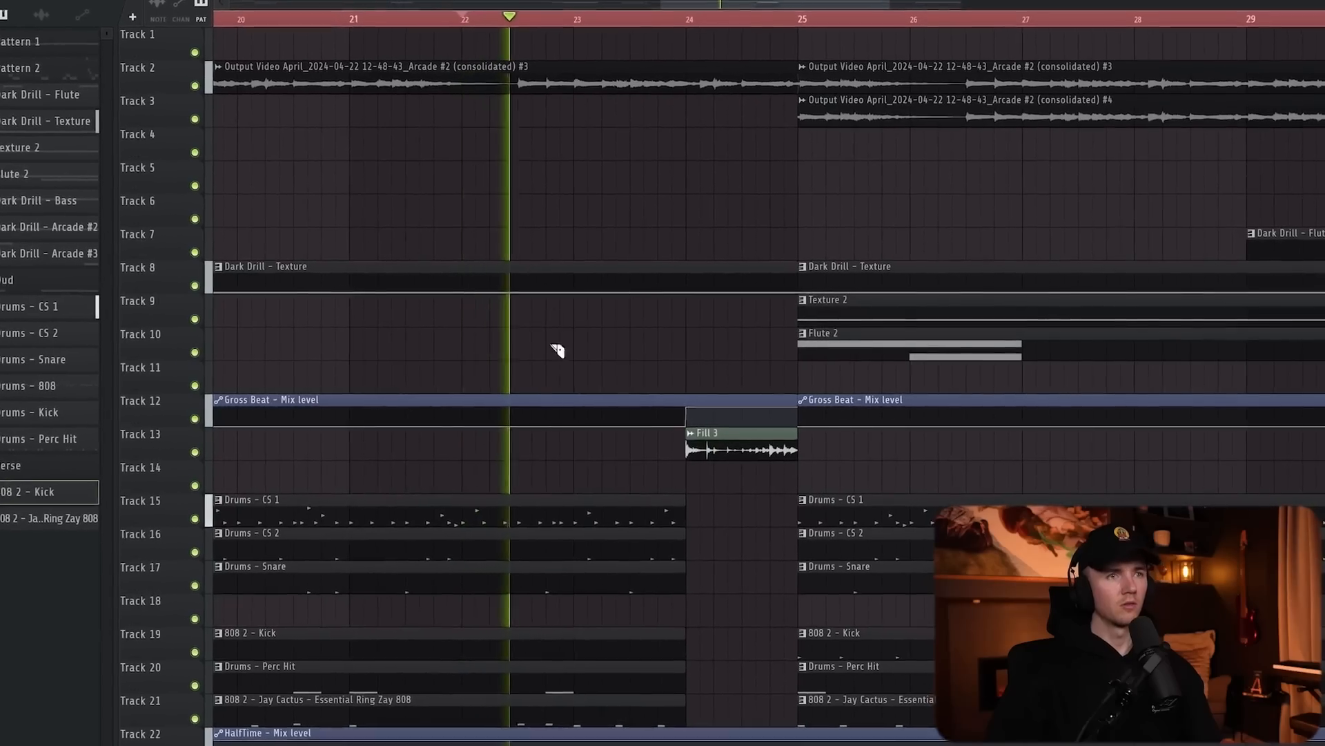
# - Place the Dark Drill - Bass pattern at bar 1 on Track 11 as an intro and delete the Dark Drill - Texture clip at bar 9
pyautogui.press('p')
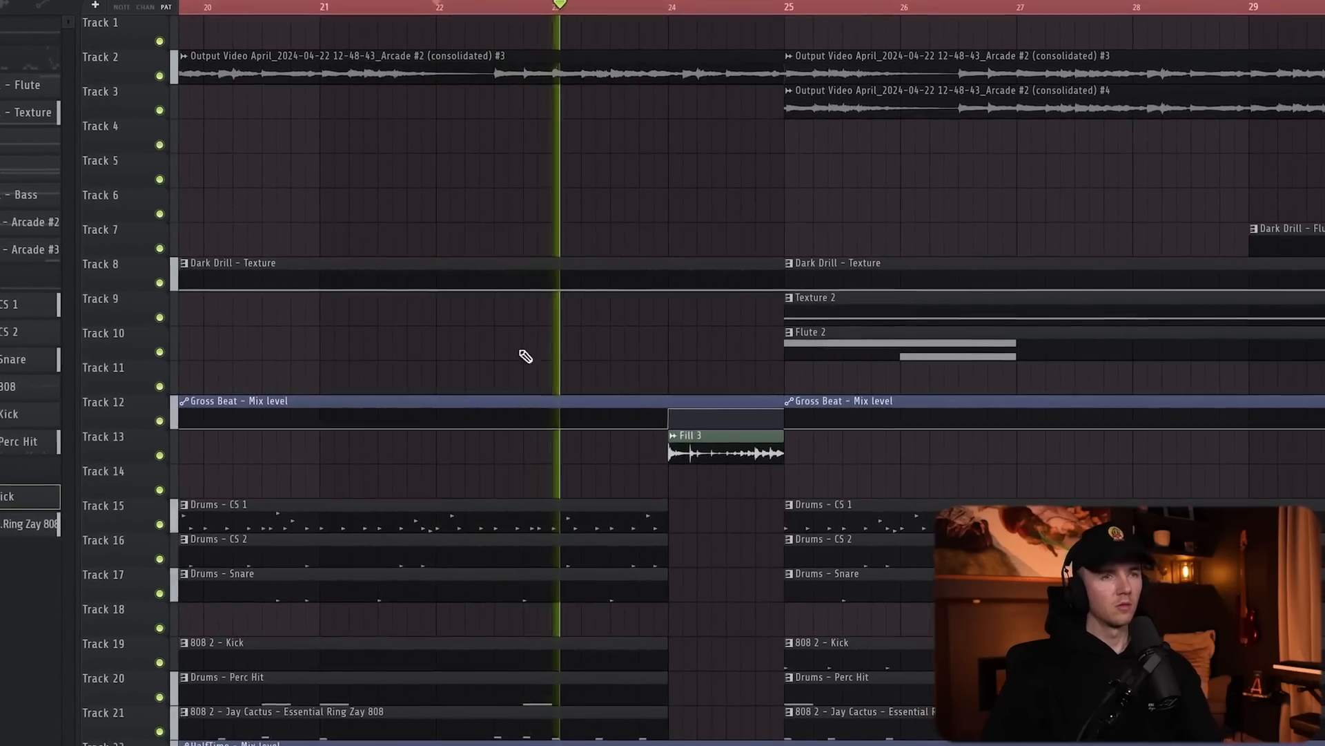
pyautogui.scroll(-4, 540, 349)
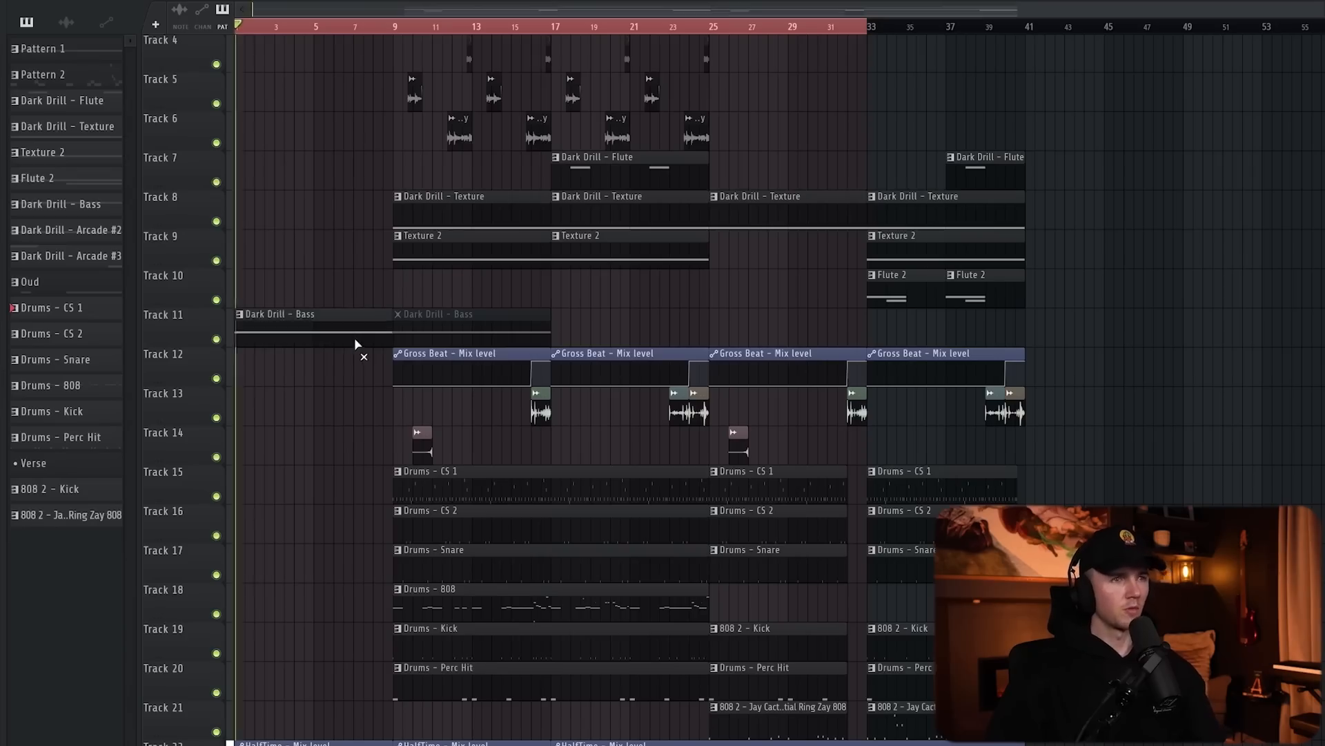
pyautogui.rightClick(444, 201)
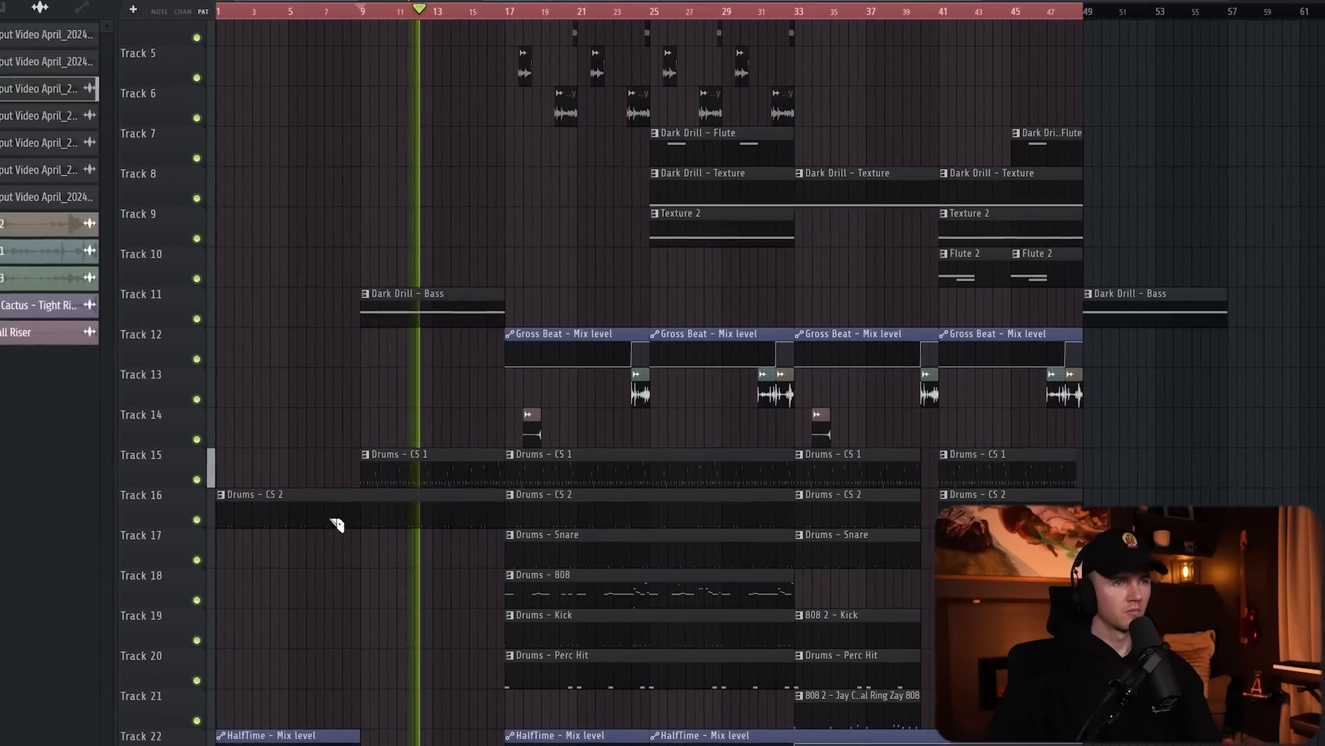
# - Slice the intro Drums - CS 2 clip on Track 16 at bar 13 and delete the part before it
pyautogui.click(423, 527)
pyautogui.press('p')
pyautogui.rightClick(381, 528)
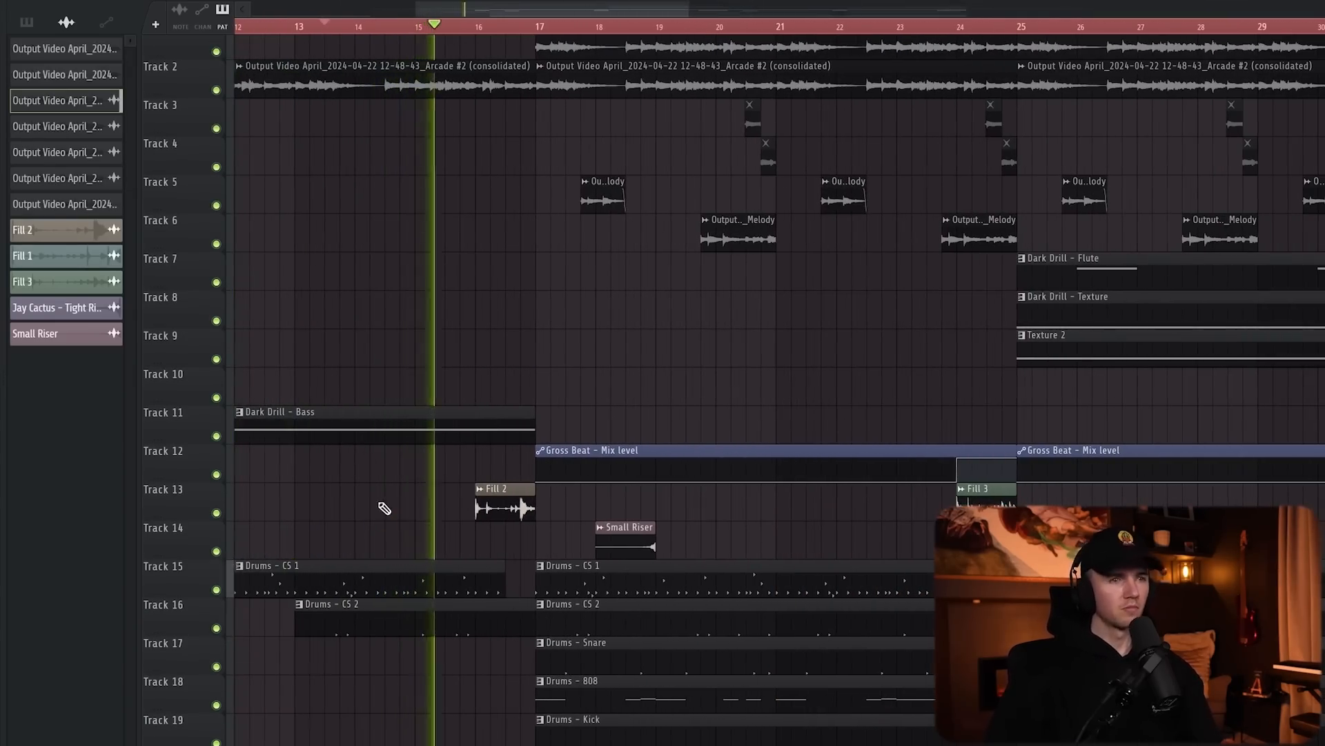
# - Slice the CS 1, CS 2 and Snare clips on Tracks 15 to 17 at bar 35, where the Small Riser ends
pyautogui.scroll(-2, 390, 493)
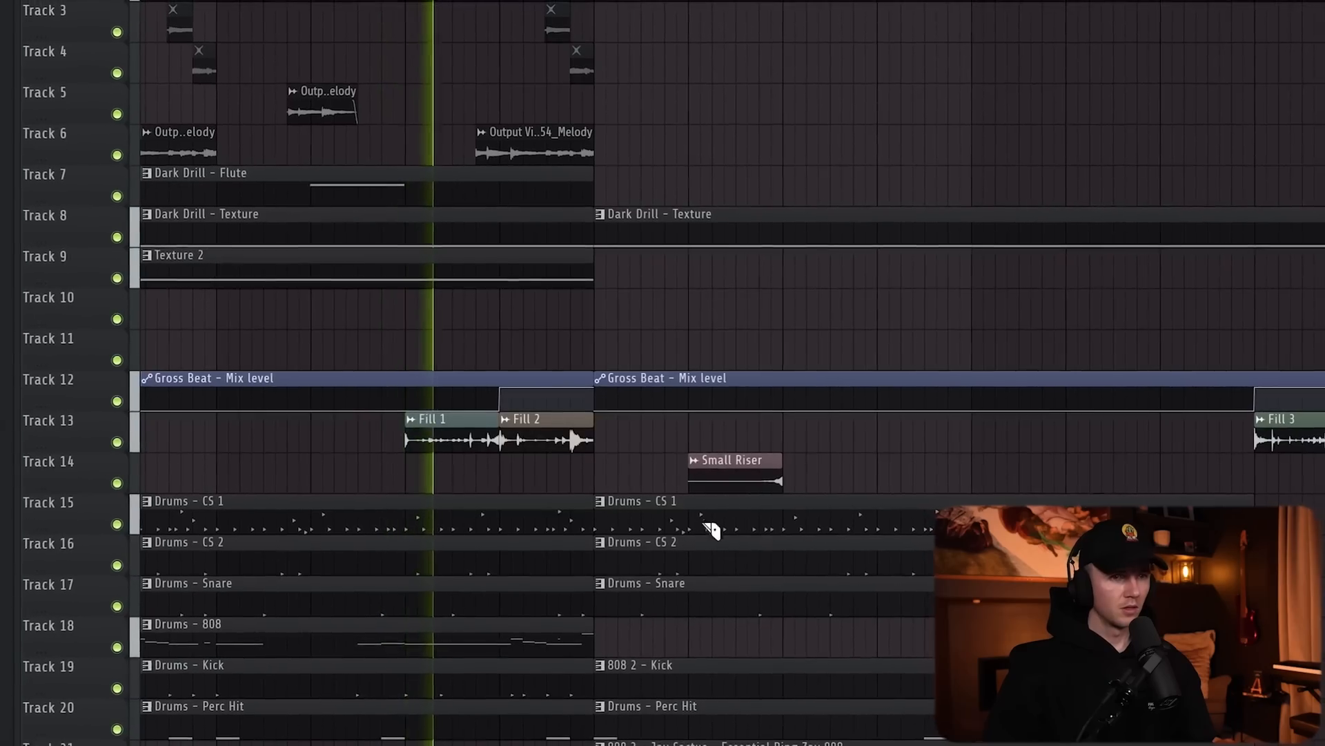
pyautogui.moveTo(774, 494); pyautogui.dragTo(779, 596)
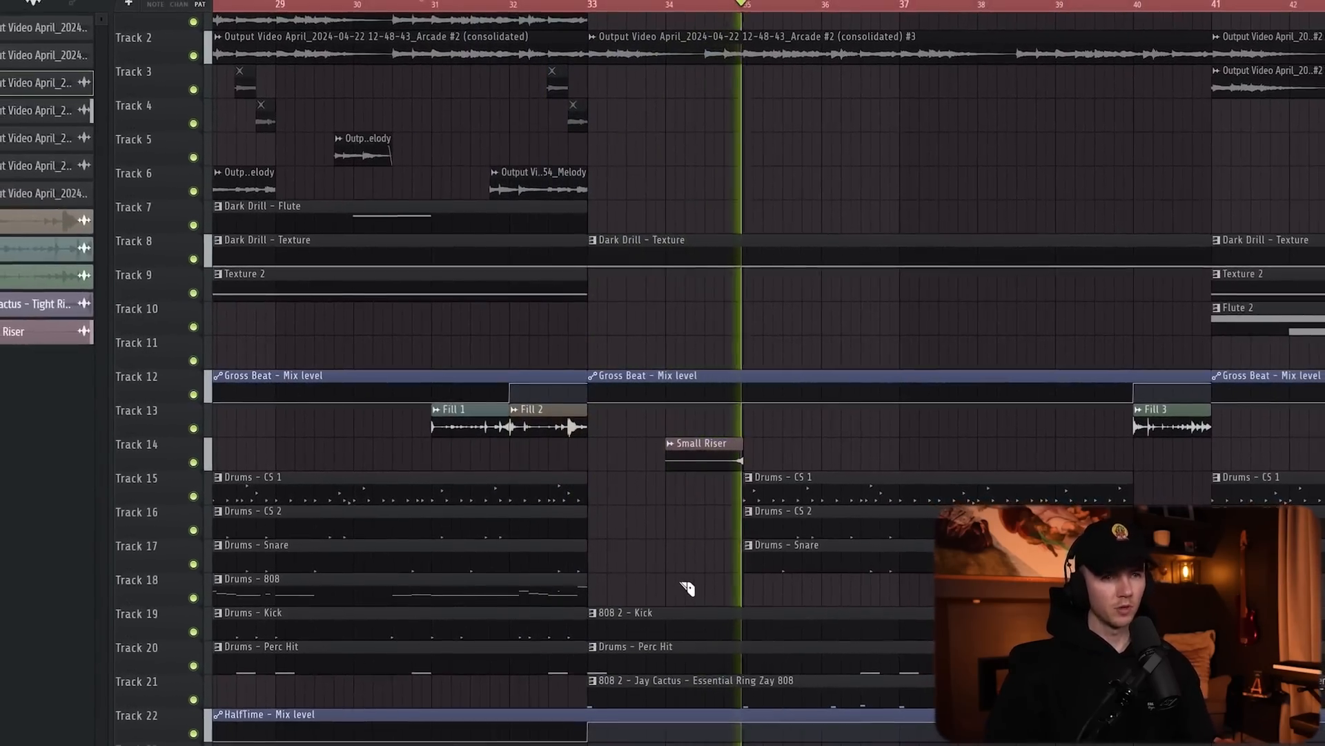
# - Review the arrangement's tracks during playback, from the intro into the section starting at bar 17
pyautogui.scroll(-5, 689, 590)
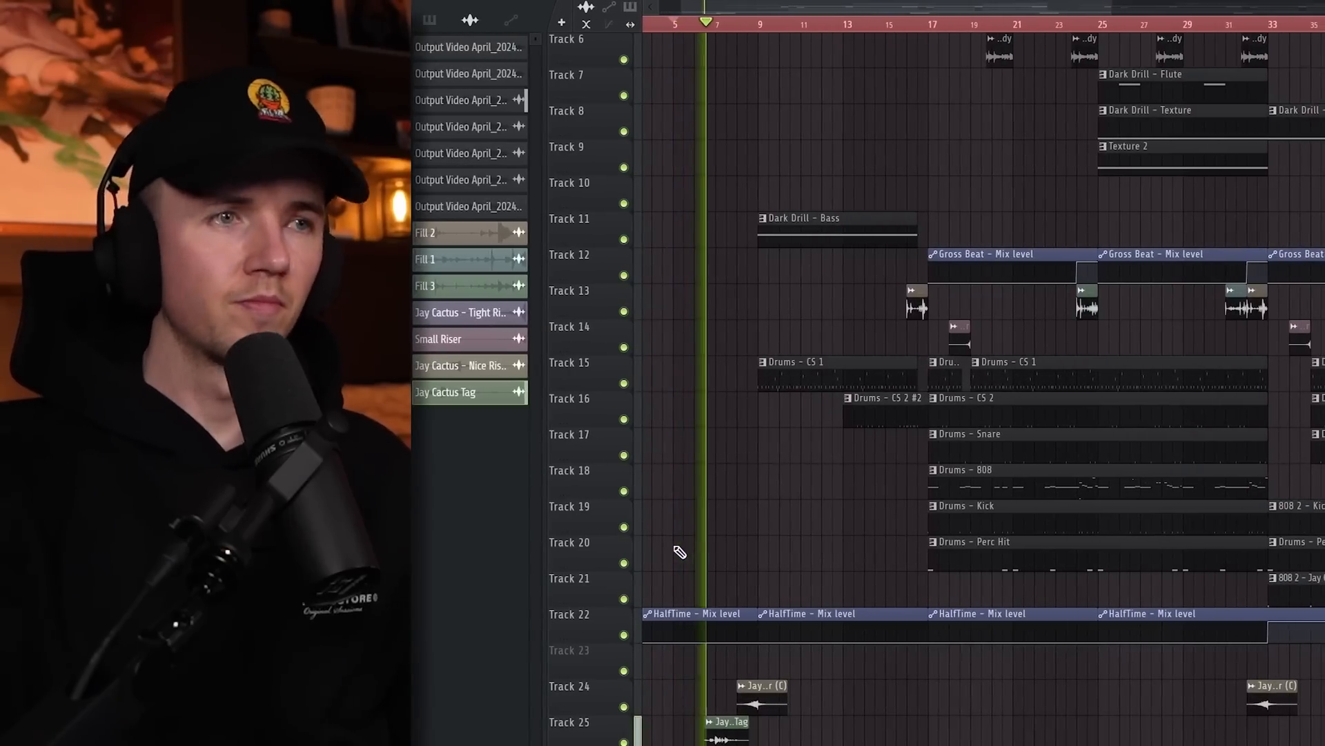
pyautogui.scroll(1, 693, 543)
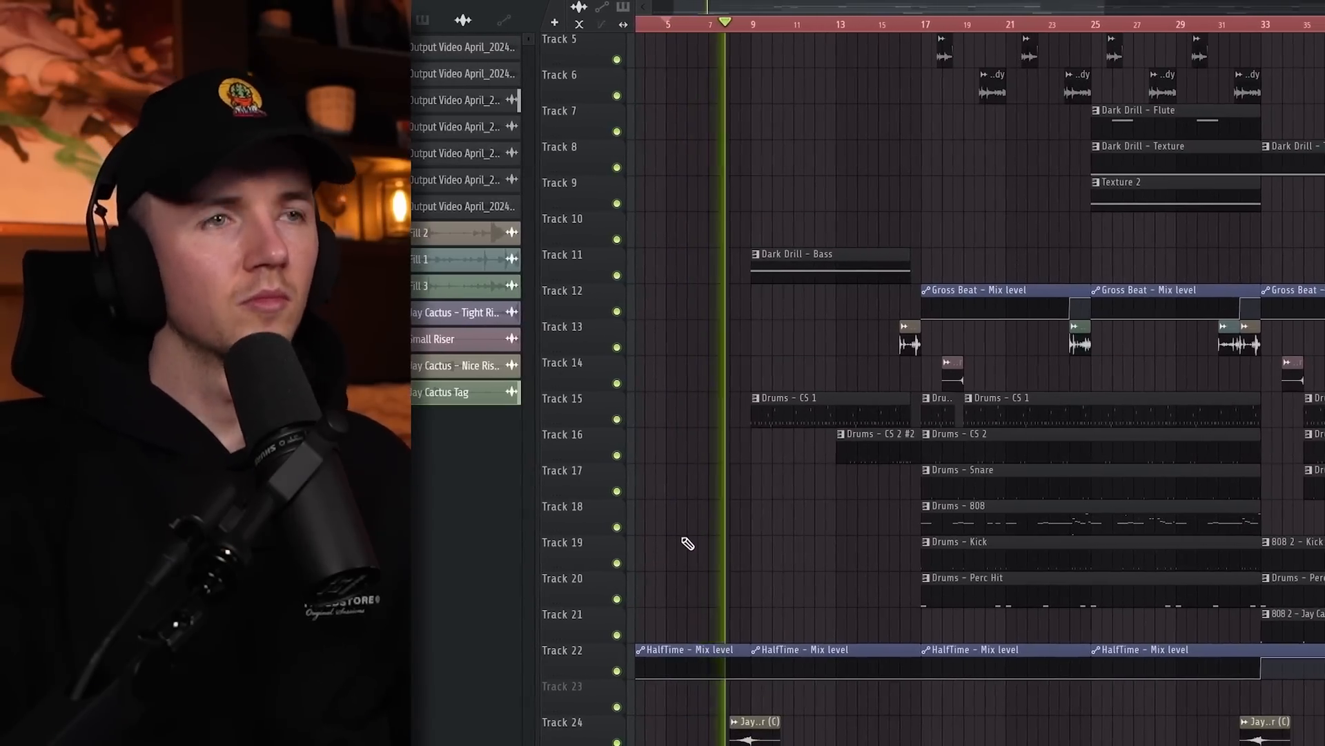
pyautogui.scroll(2, 686, 543)
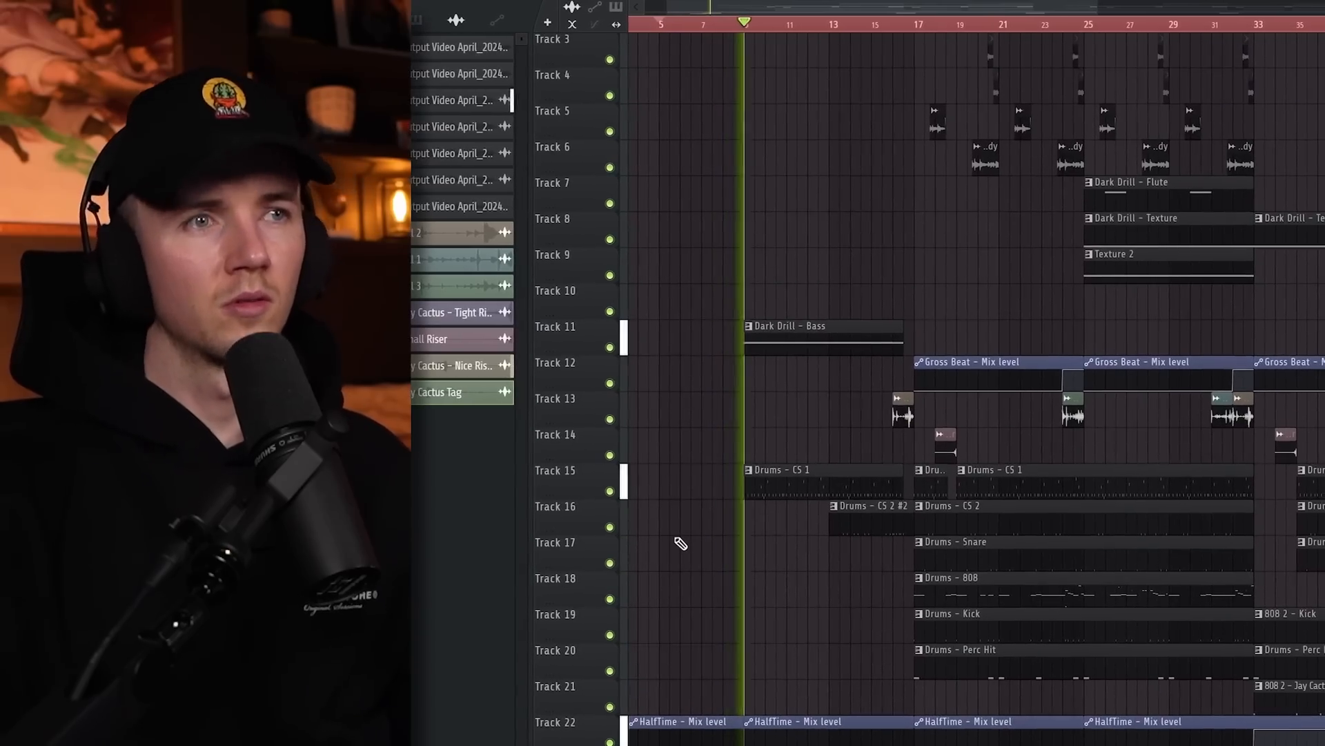
pyautogui.scroll(2, 686, 543)
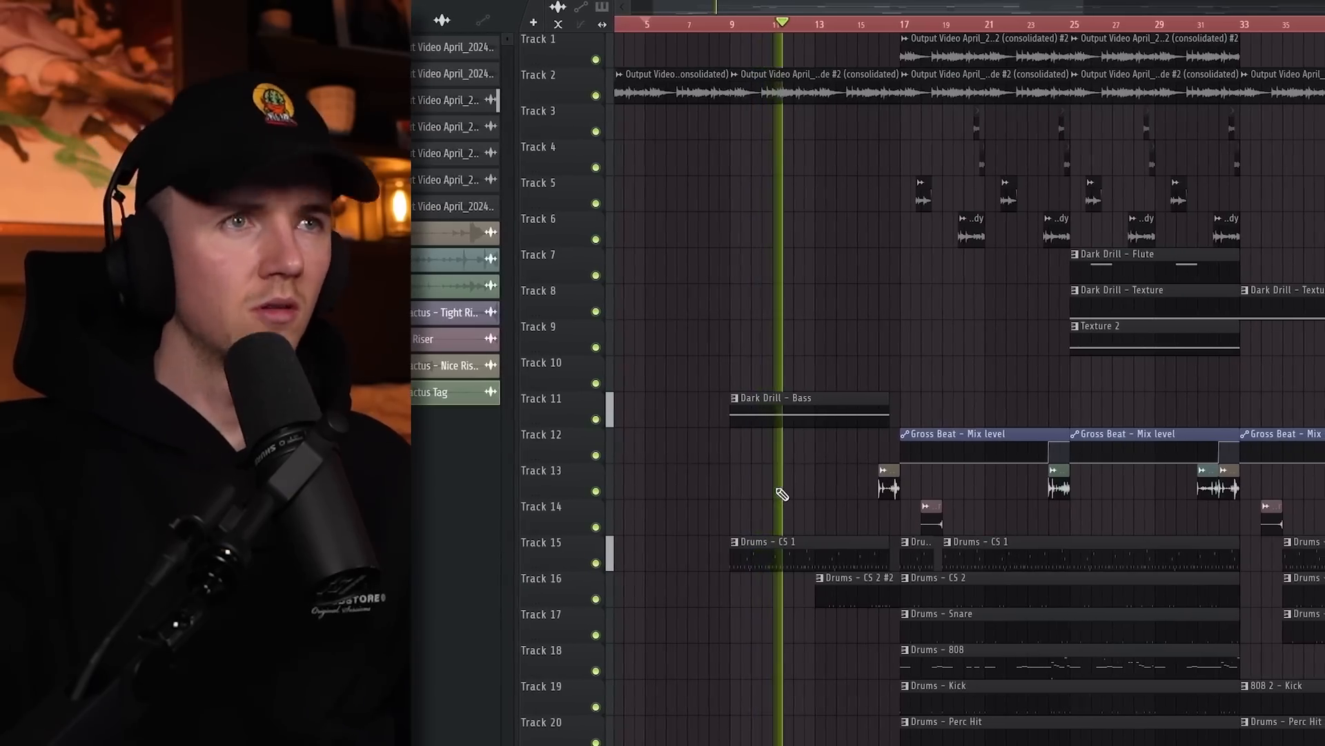
pyautogui.scroll(-2, 788, 495)
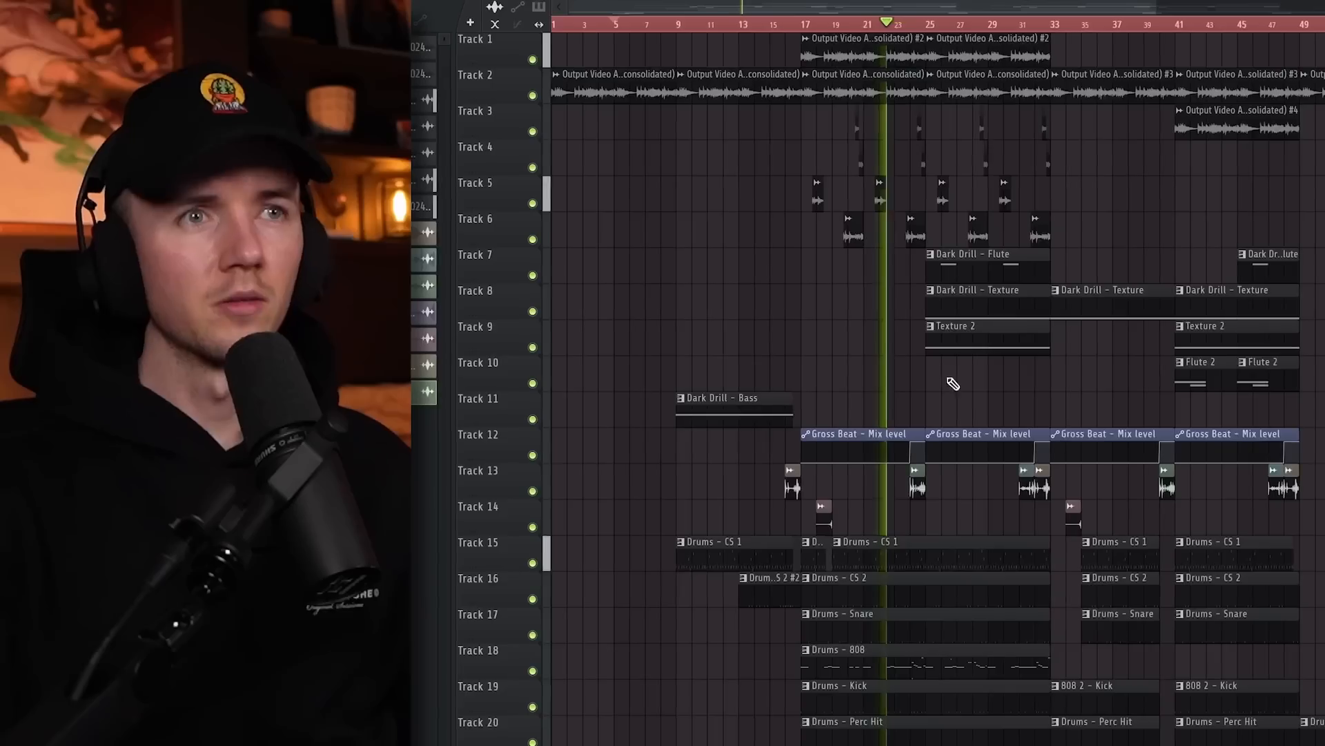
pyautogui.scroll(3, 1022, 432)
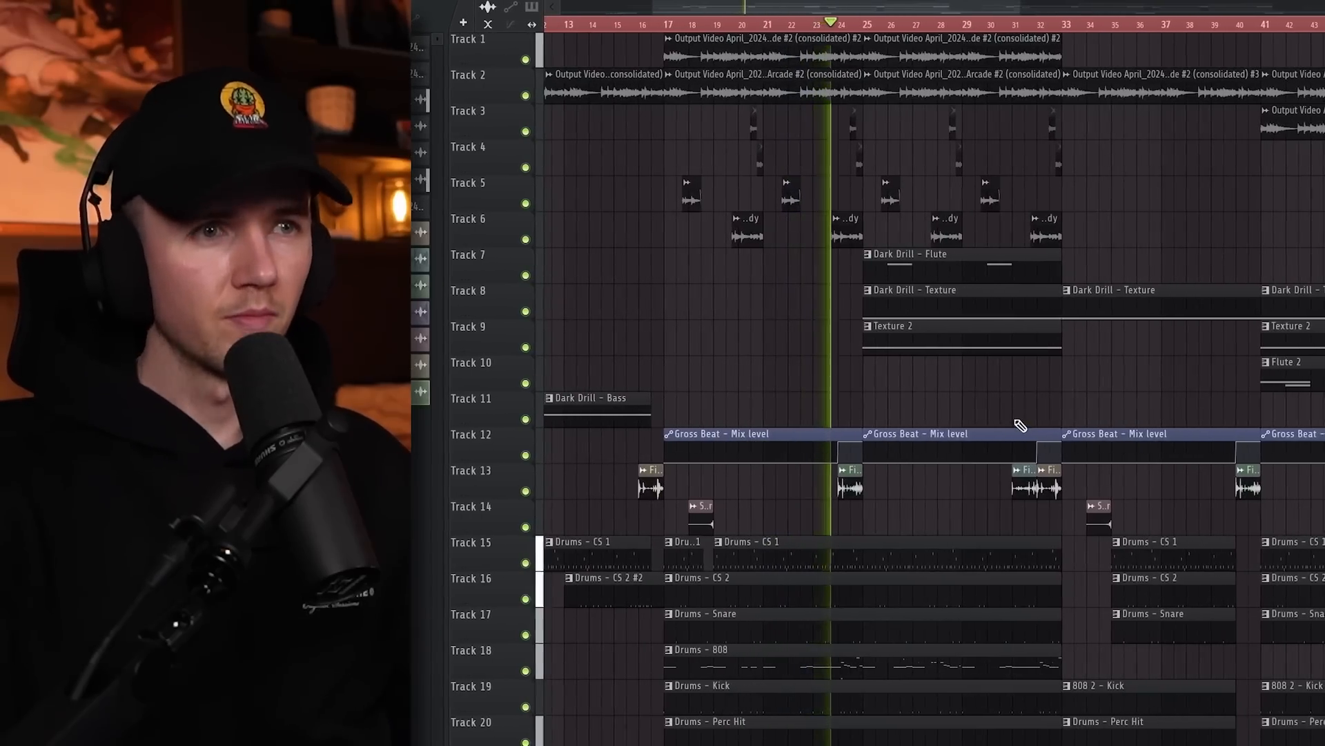